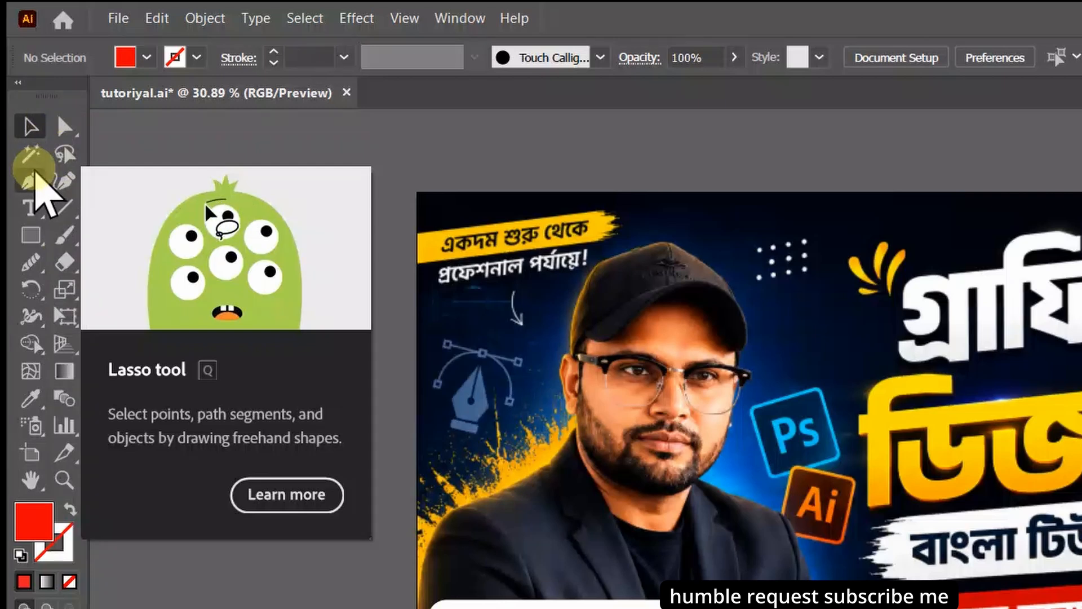
{"action": "left_click", "coordinate": [31, 179]}
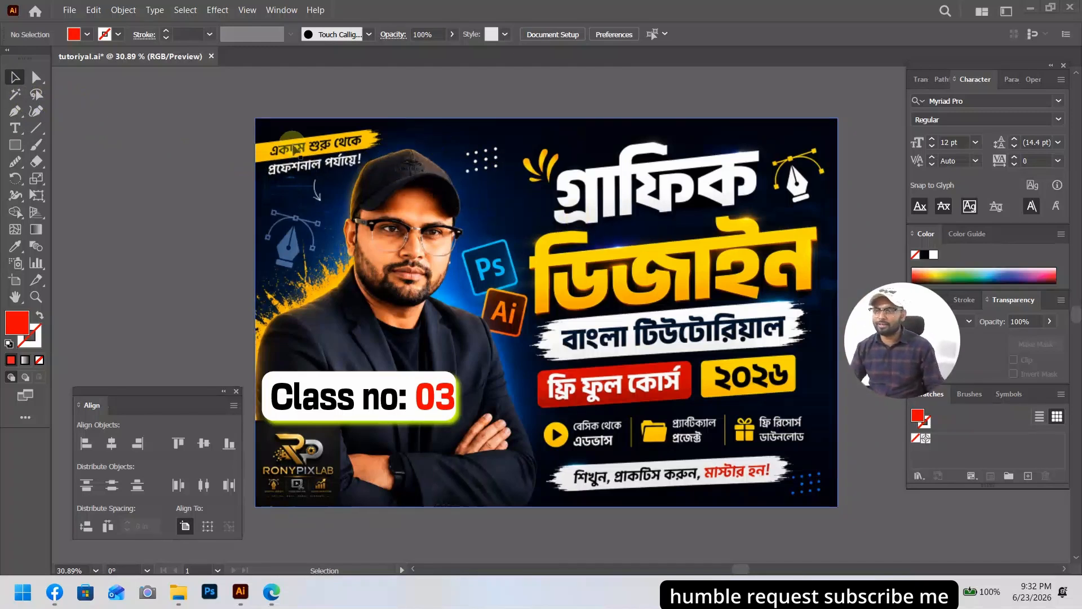
{"action": "left_click", "coordinate": [192, 128]}
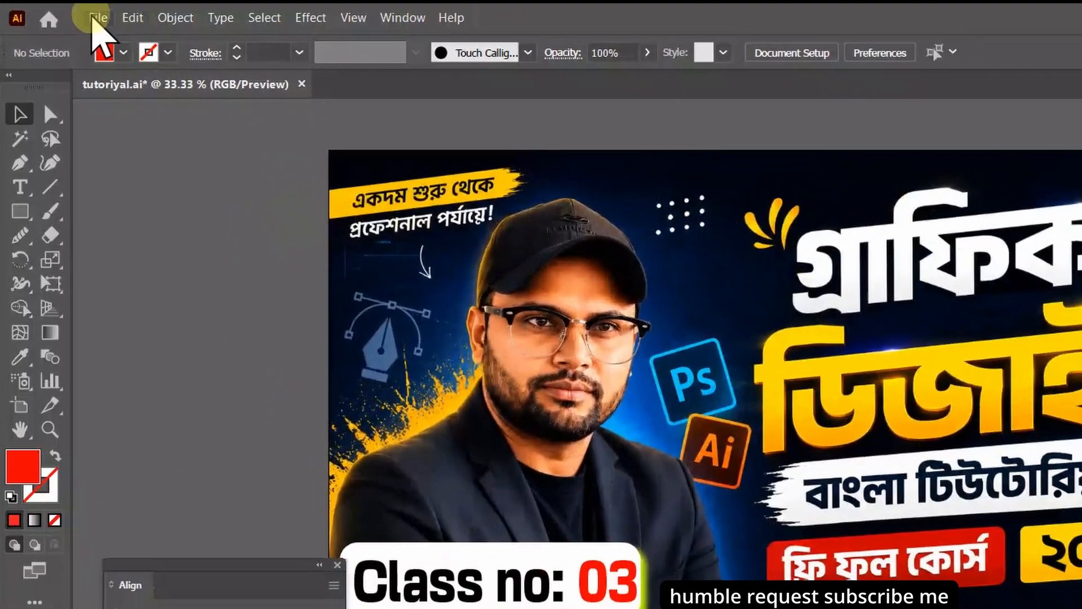
Create a new A4 document, 8.2677 by 11.6929 inches, in CMYK colour with 300 ppi raster effects.
{"action": "left_click", "coordinate": [71, 10]}
{"action": "left_click", "coordinate": [124, 37]}
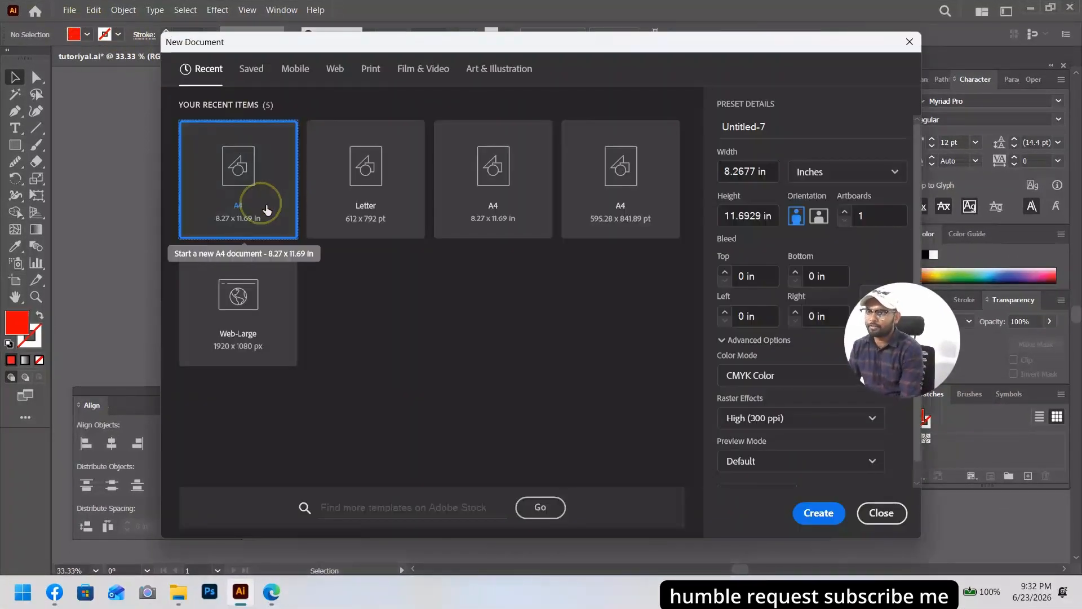
{"action": "left_click", "coordinate": [817, 513]}
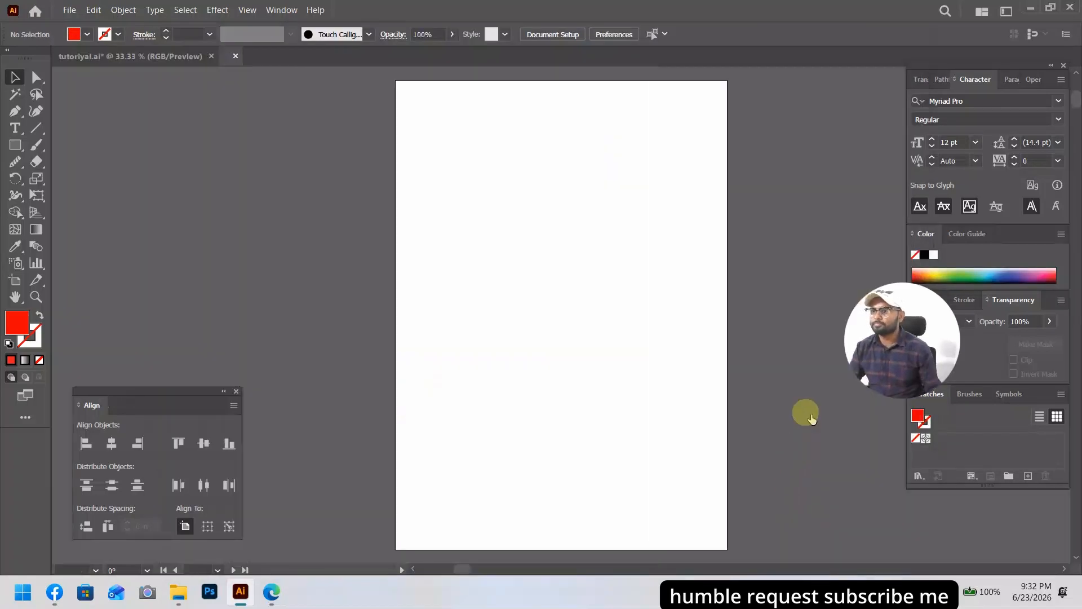
{"action": "left_click_drag", "start_coordinate": [551, 362], "coordinate": [497, 347]}
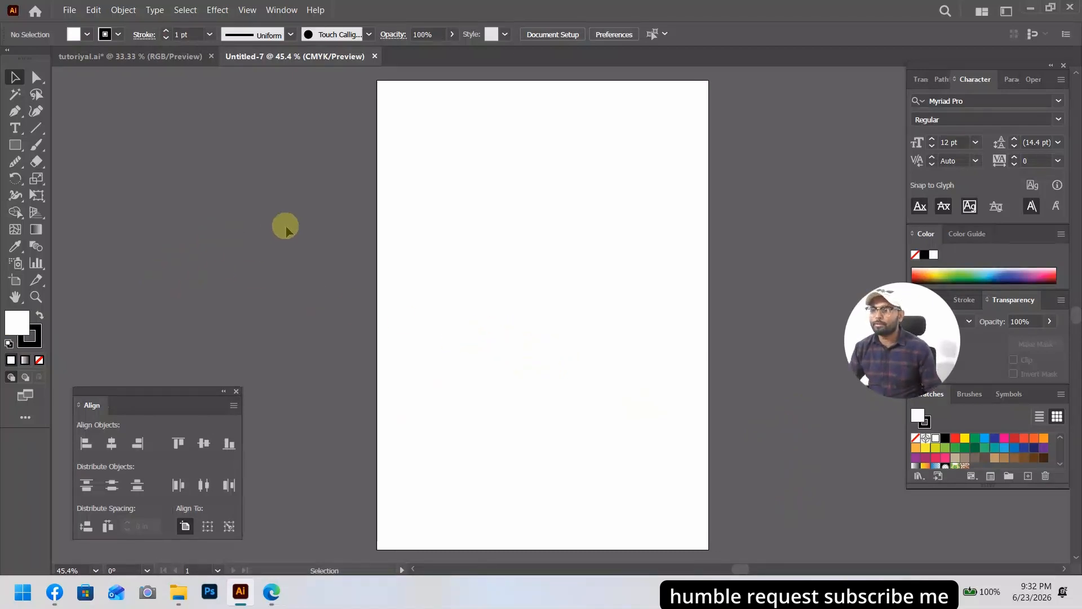
{"action": "left_click_drag", "start_coordinate": [902, 352], "coordinate": [829, 413]}
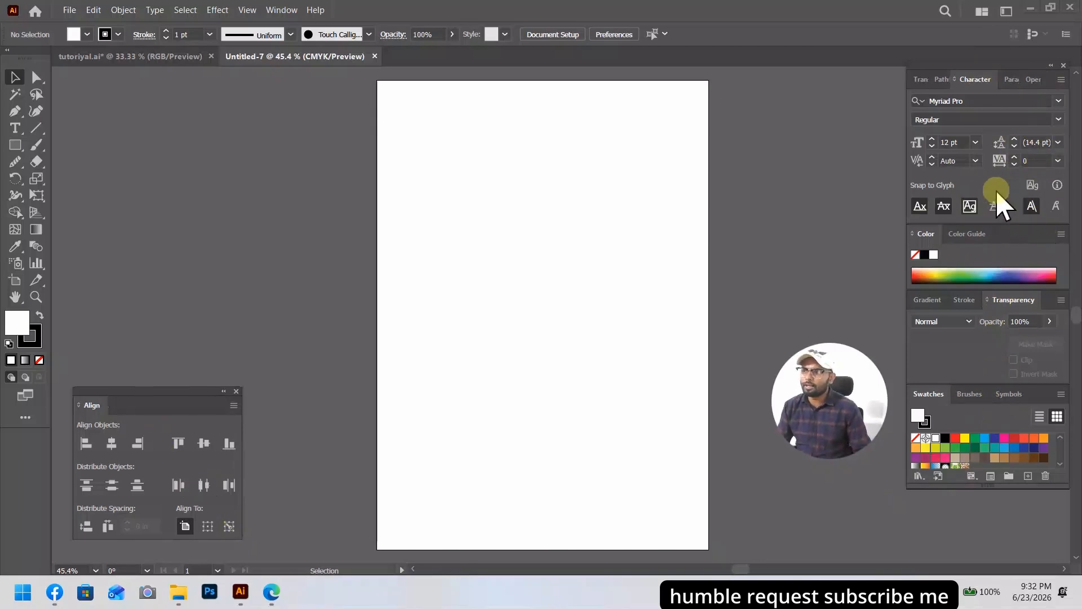
{"action": "left_click", "coordinate": [281, 10]}
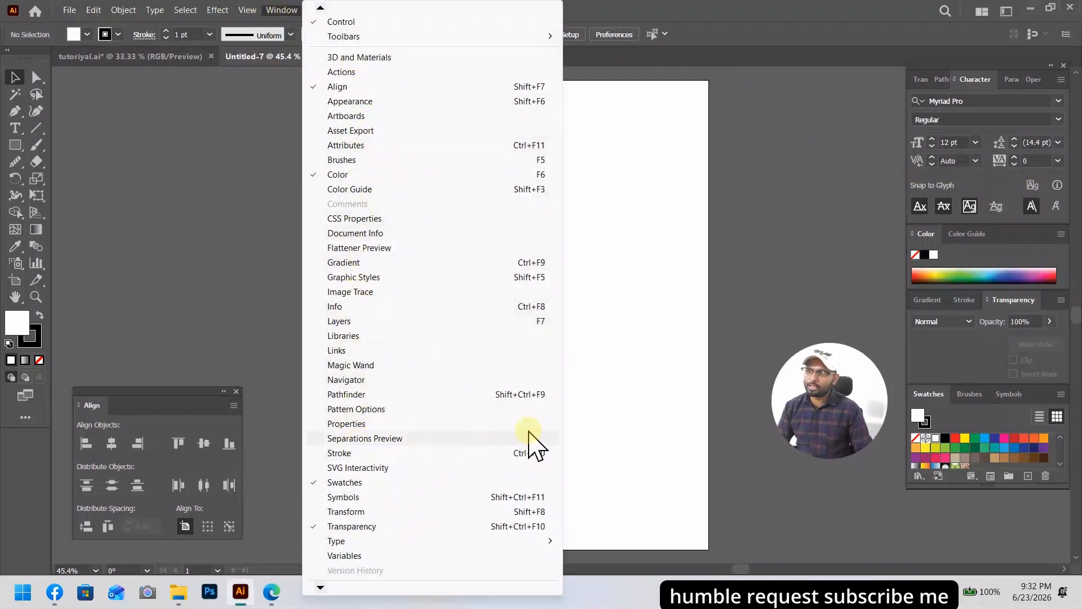
{"action": "left_click", "coordinate": [865, 212]}
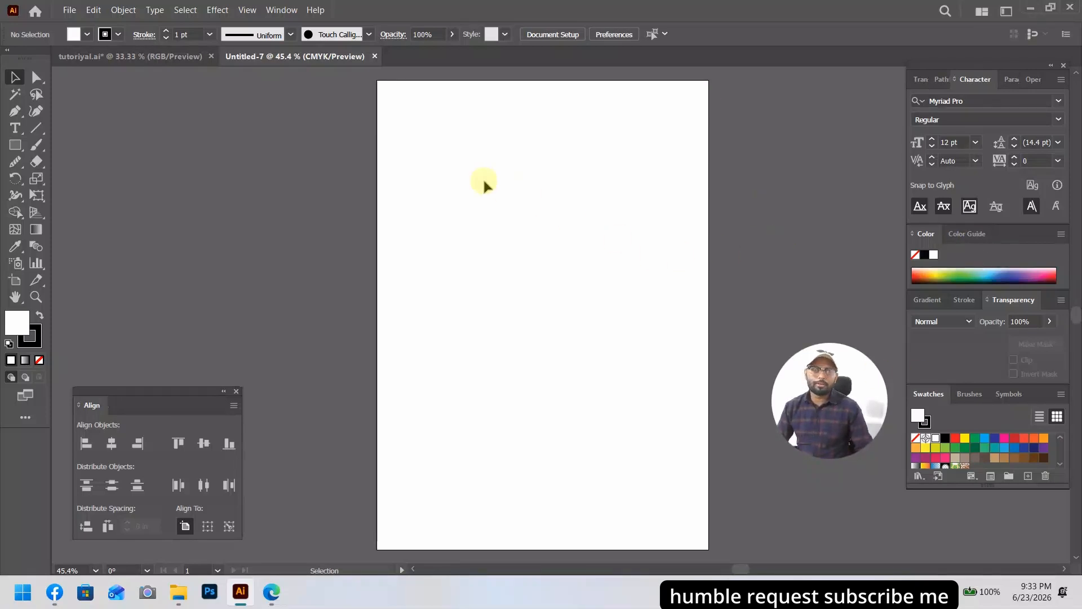
Place the "my logo" image from the desktop into the new document.
{"action": "left_click", "coordinate": [1030, 10]}
{"action": "left_click", "coordinate": [817, 141]}
{"action": "left_click", "coordinate": [996, 9]}
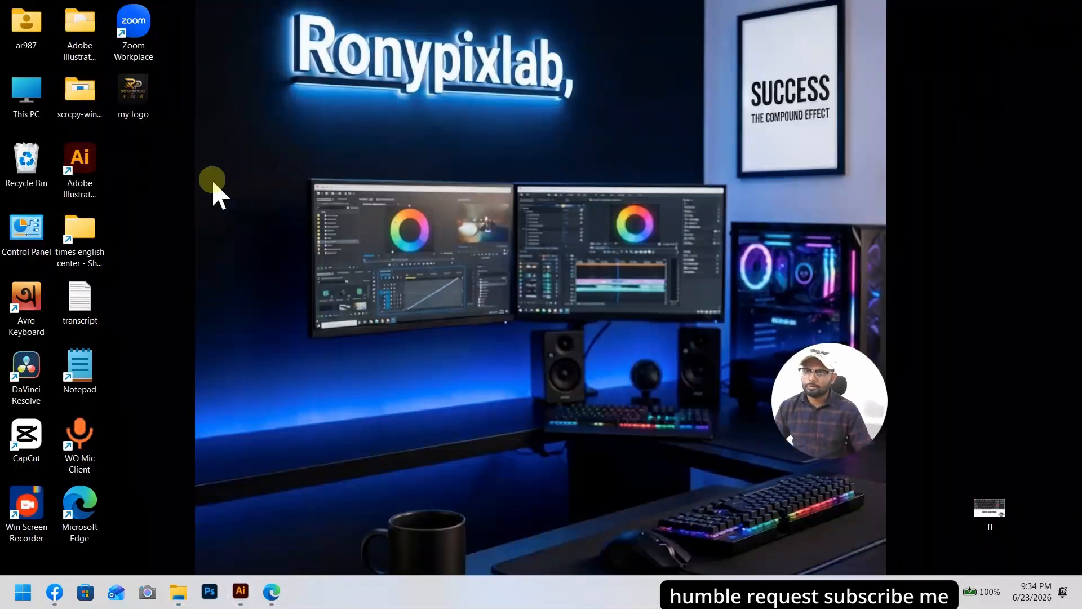
{"action": "left_click_drag", "start_coordinate": [138, 105], "coordinate": [464, 307]}
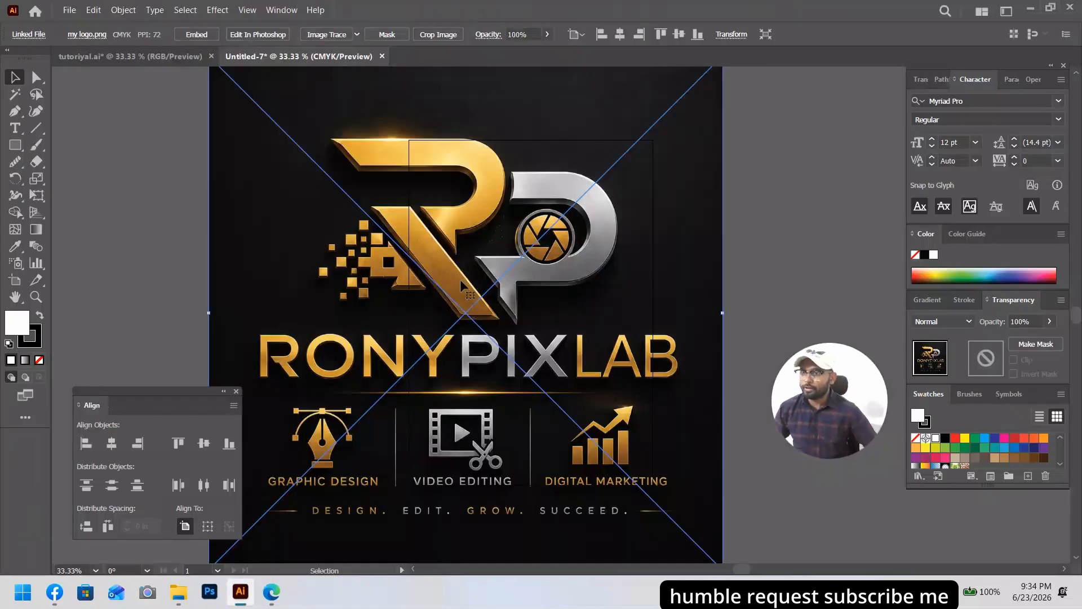
Move the logo image sideways to the right so that the artboard's left part is uncovered.
{"action": "left_click_drag", "start_coordinate": [460, 279], "coordinate": [754, 282]}
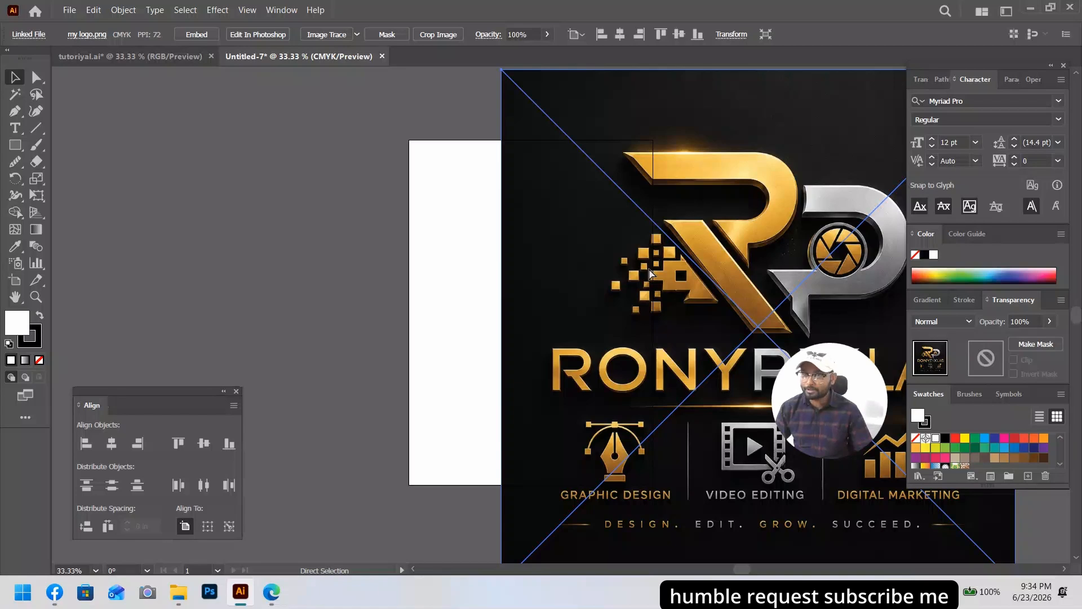
{"action": "key", "text": "ctrl+minus"}
{"action": "key", "text": "ctrl+minus"}
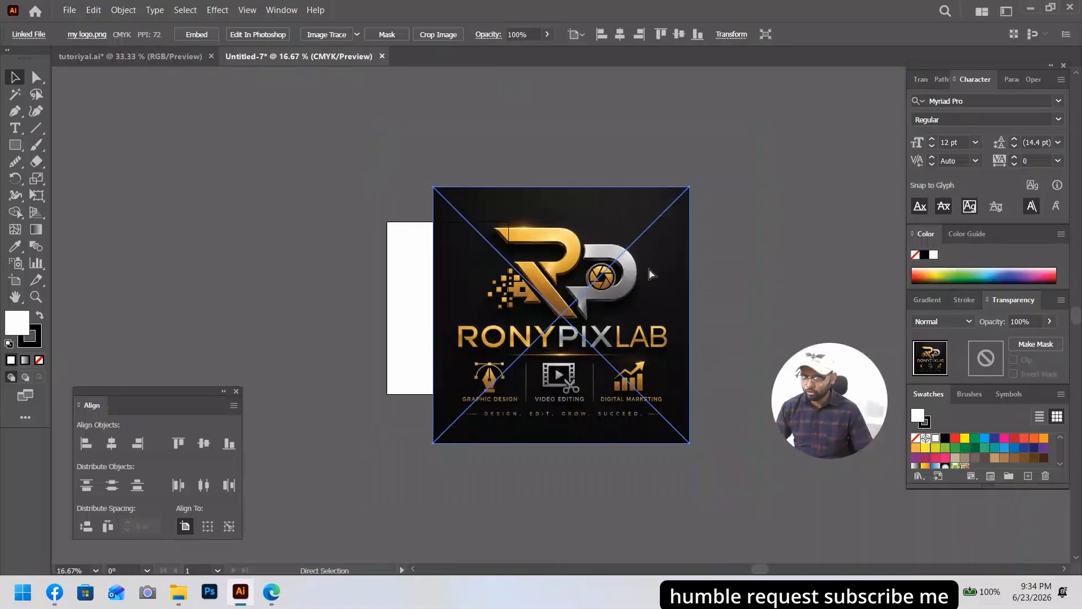
{"action": "key", "text": "ctrl+plus"}
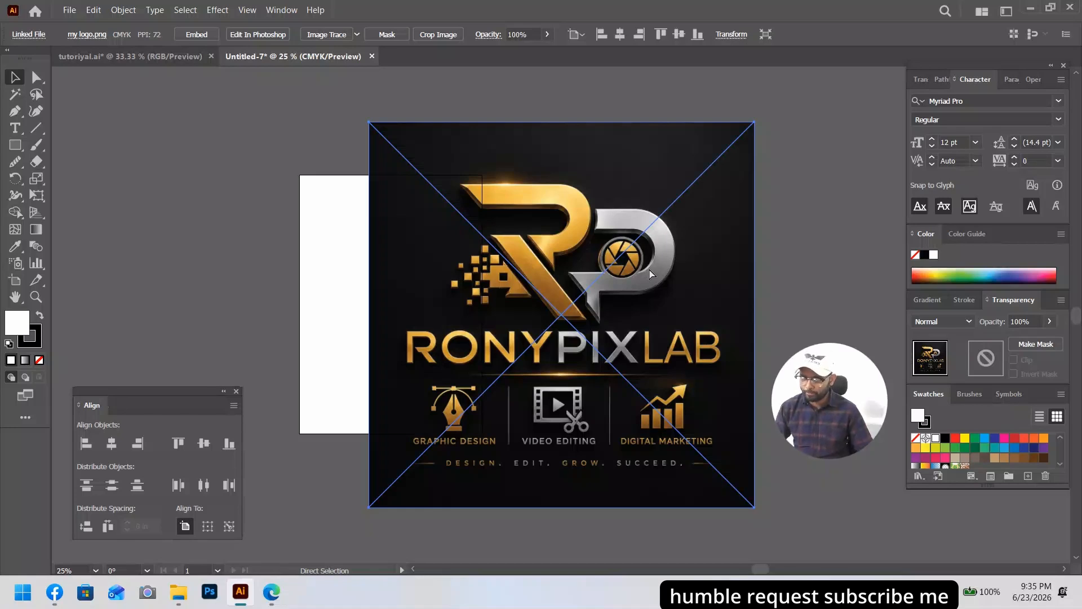
{"action": "key", "text": "ctrl+minus"}
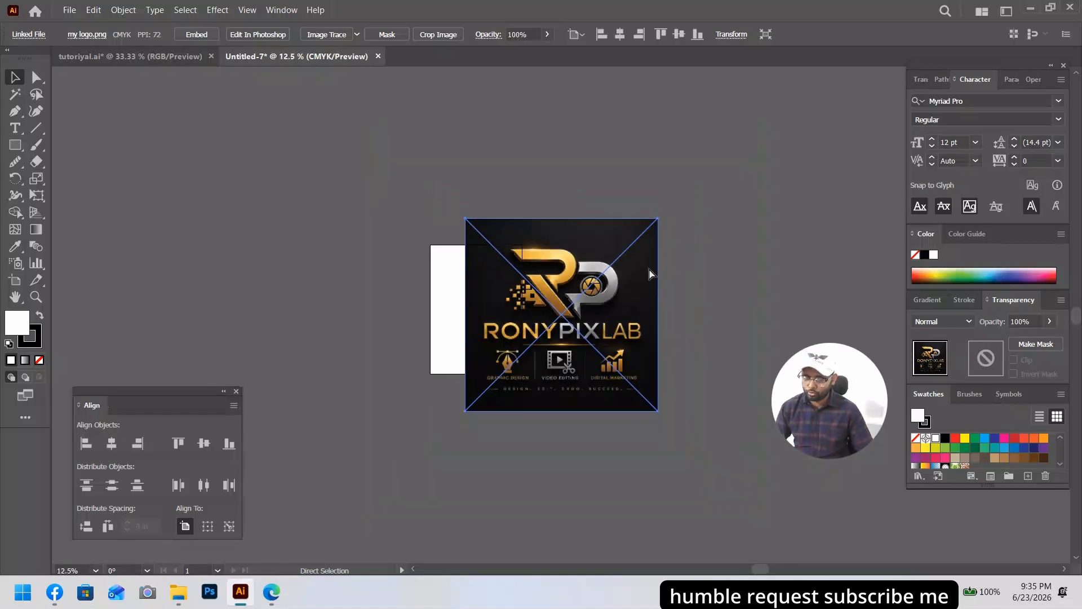
{"action": "key", "text": "ctrl+plus"}
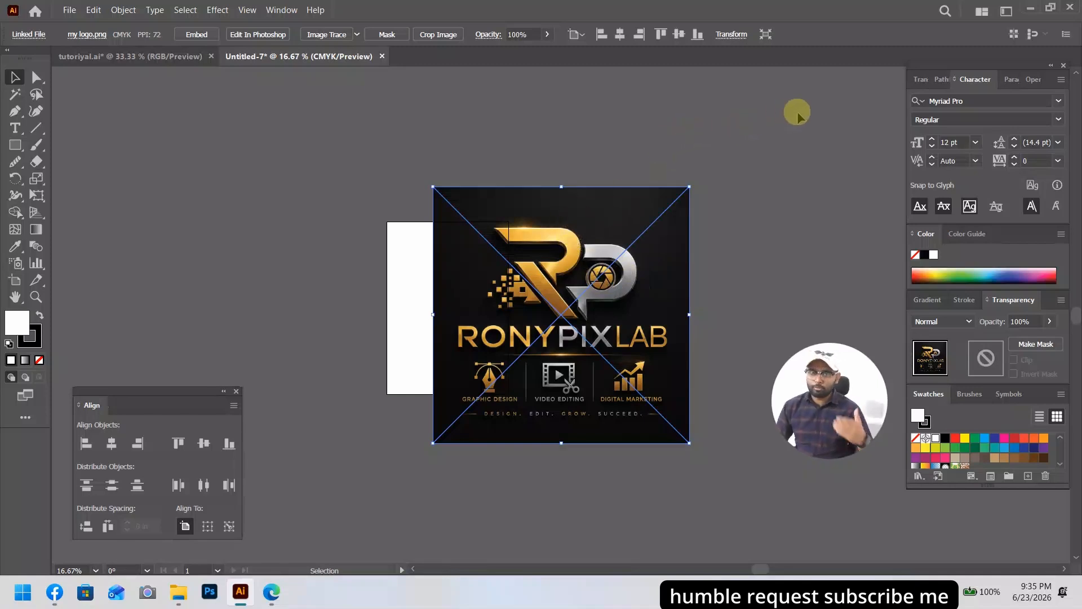
Place the keyboard shortcut image from a File Explorer folder into the document, to the left of the artboard.
{"action": "left_click", "coordinate": [1039, 8]}
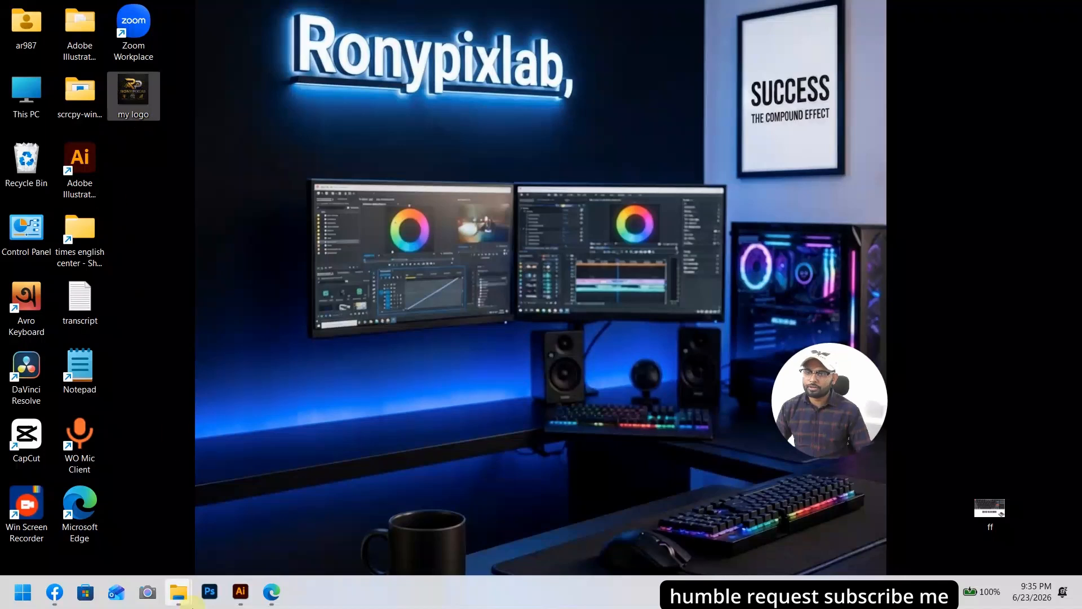
{"action": "mouse_move", "coordinate": [178, 592]}
{"action": "left_click", "coordinate": [286, 523]}
{"action": "left_click_drag", "start_coordinate": [464, 181], "coordinate": [239, 254]}
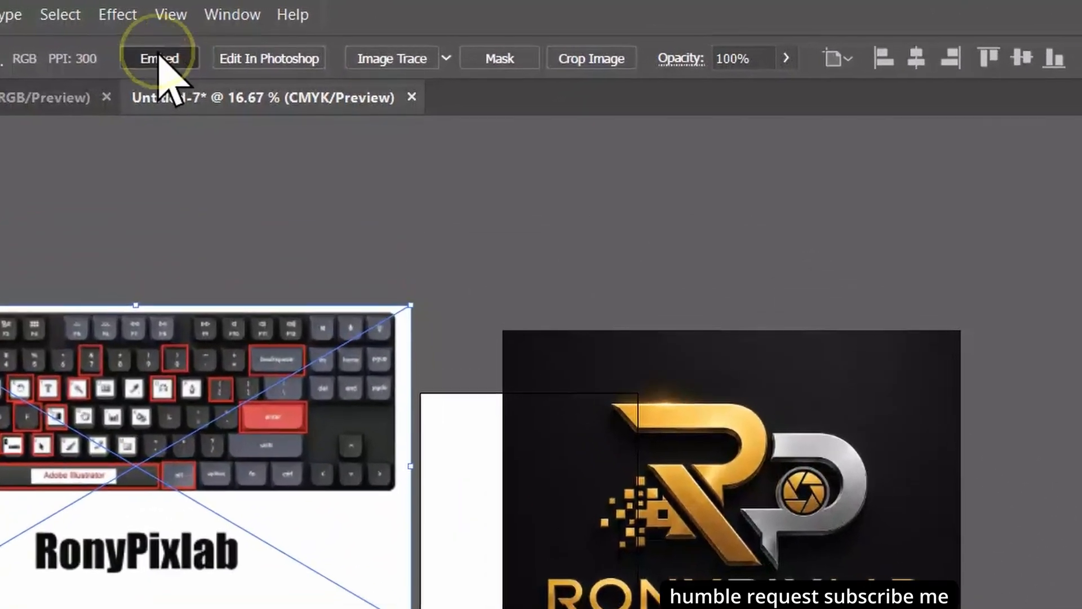
Embed the linked keyboard image and the linked logo image in the document.
{"action": "left_click", "coordinate": [149, 71]}
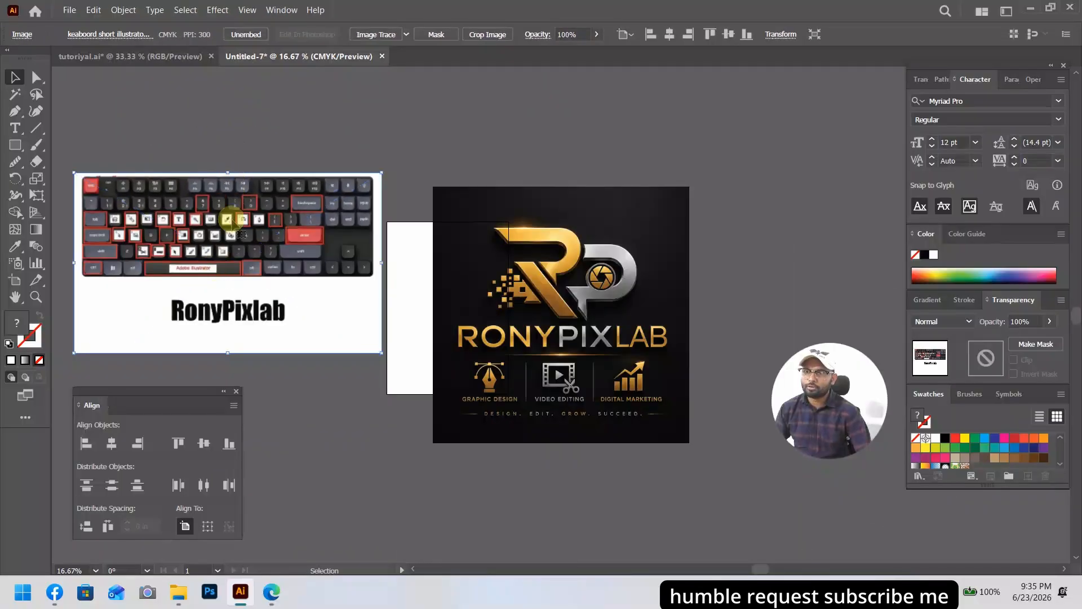
{"action": "left_click", "coordinate": [543, 254]}
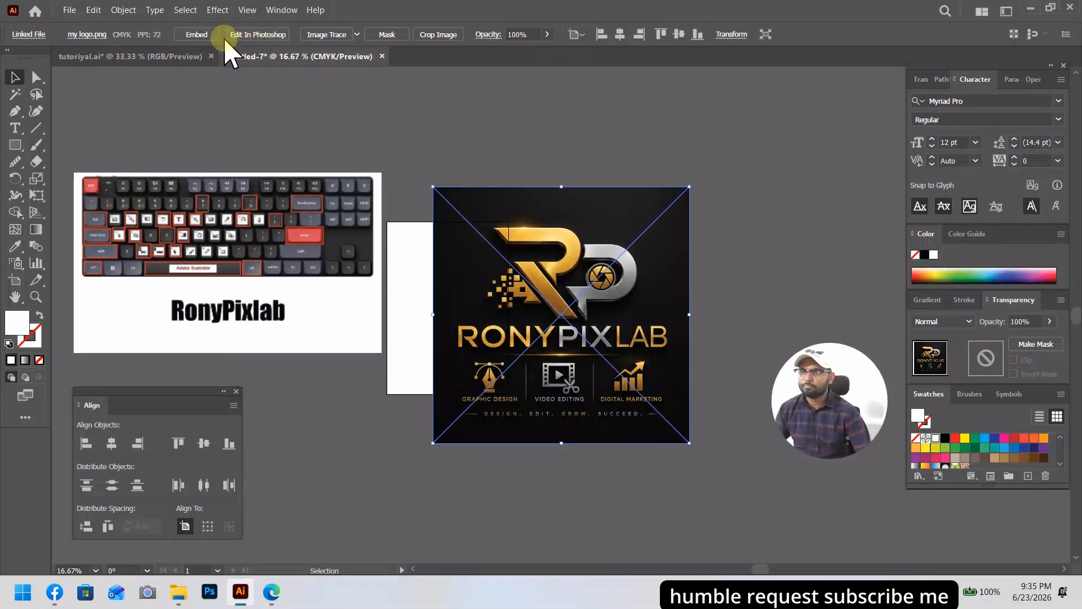
{"action": "left_click", "coordinate": [197, 34]}
{"action": "left_click", "coordinate": [362, 69]}
Move the logo image clear of the artboard's right side and shift the keyboard image upward on its left.
{"action": "left_click", "coordinate": [517, 259]}
{"action": "left_click_drag", "start_coordinate": [627, 282], "coordinate": [748, 255]}
{"action": "left_click_drag", "start_coordinate": [229, 273], "coordinate": [219, 212]}
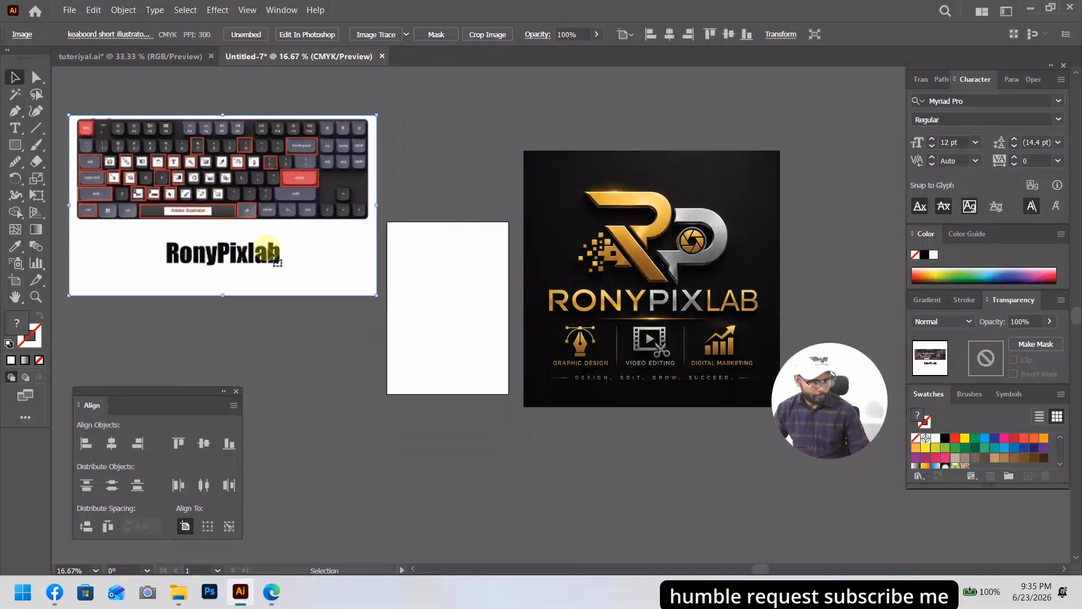
Enlarge the keyboard image proportionally from its lower right corner until it extends past the artboard, and leave nothing selected.
{"action": "left_click_drag", "start_coordinate": [376, 293], "coordinate": [535, 375]}
{"action": "left_click", "coordinate": [535, 375]}
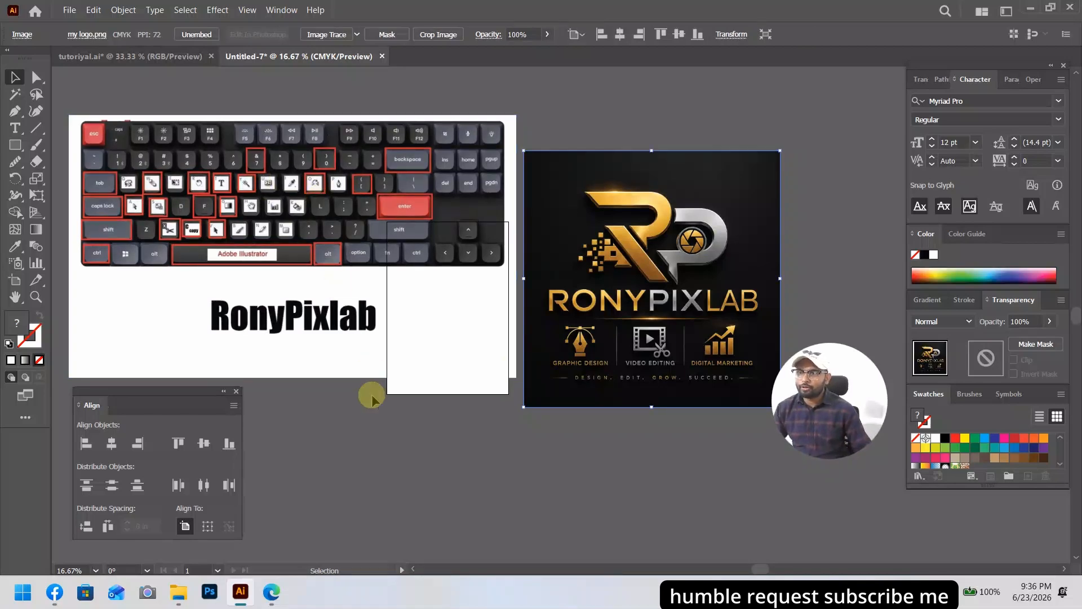
{"action": "left_click", "coordinate": [299, 466]}
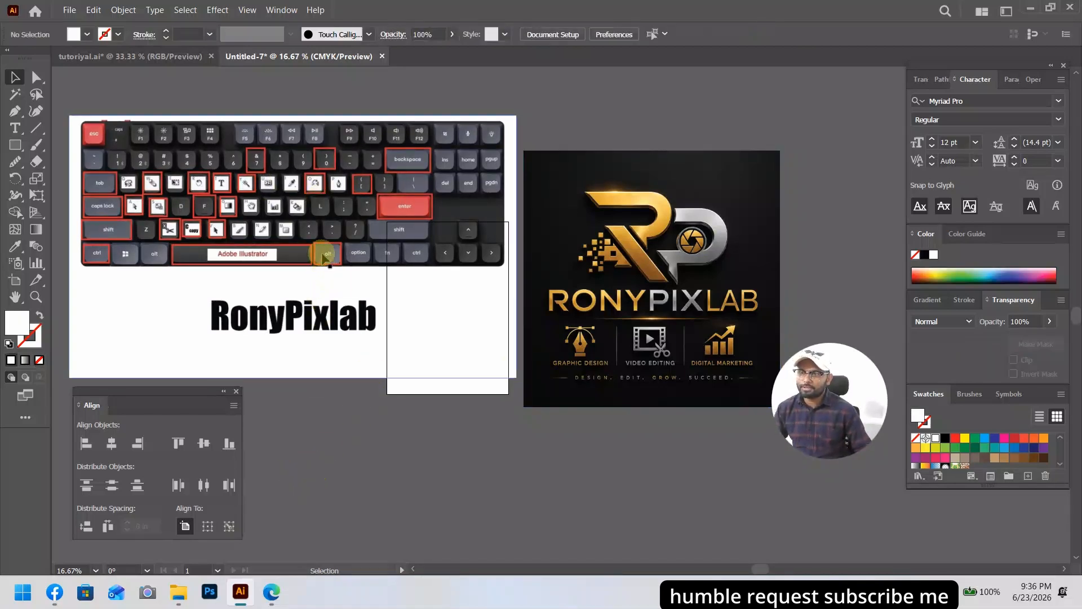
Zoom in on the keyboard image to examine its highlighted tool shortcut keys.
{"action": "scroll", "coordinate": [322, 247], "scroll_direction": "up", "scroll_amount": 1}
{"action": "left_click_drag", "start_coordinate": [414, 360], "coordinate": [369, 449]}
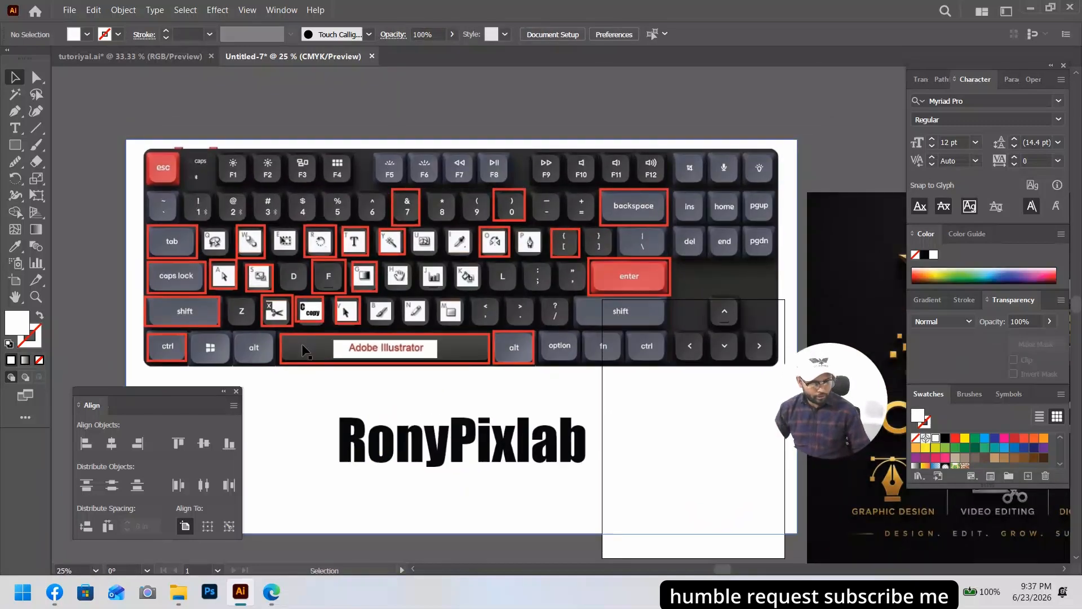
{"action": "key", "text": "z"}
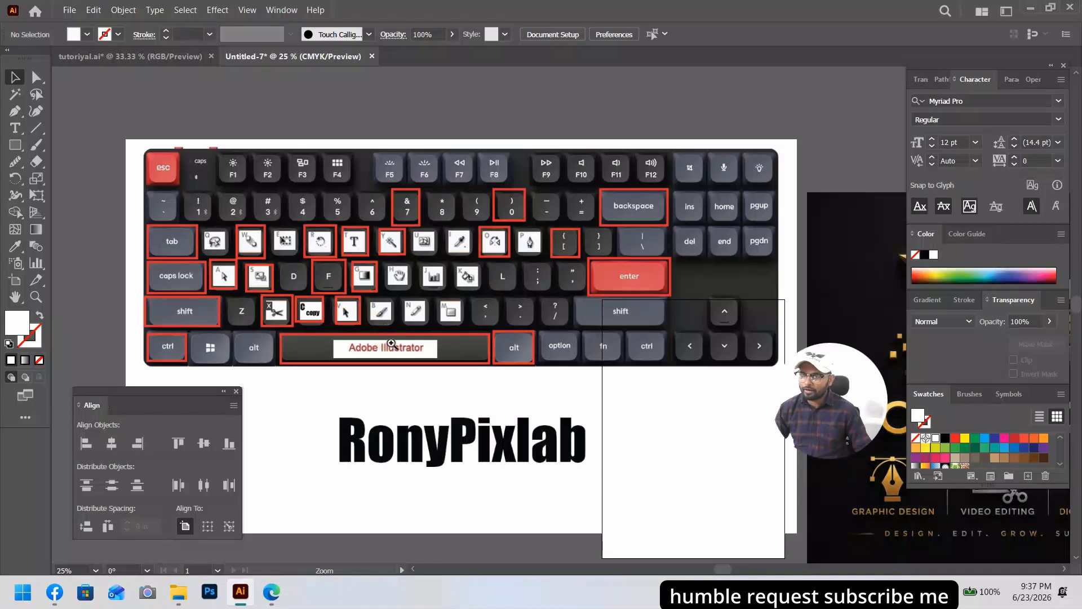
{"action": "left_click", "coordinate": [425, 338]}
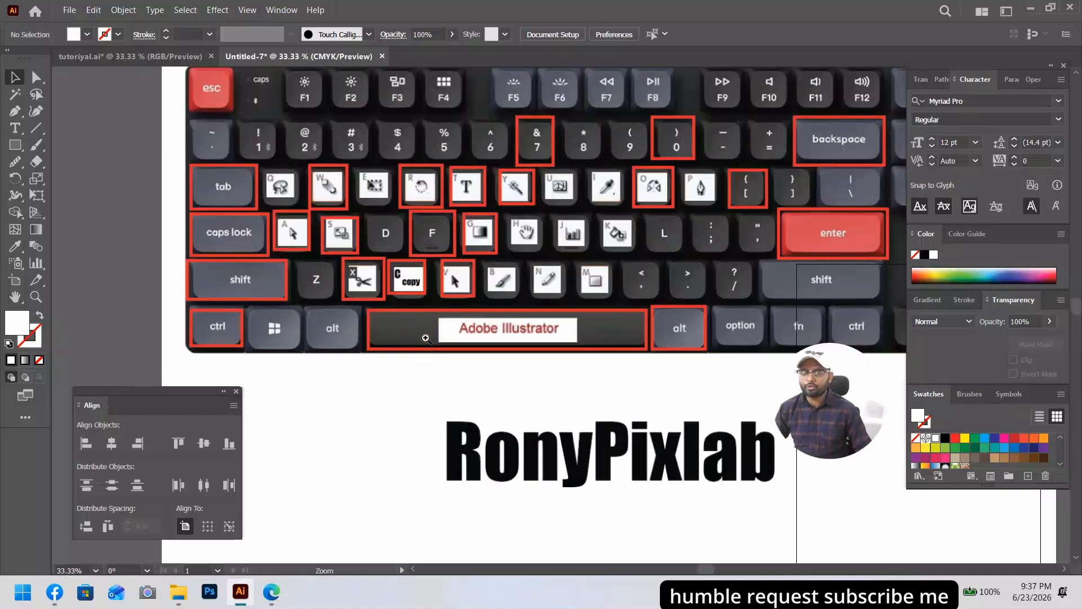
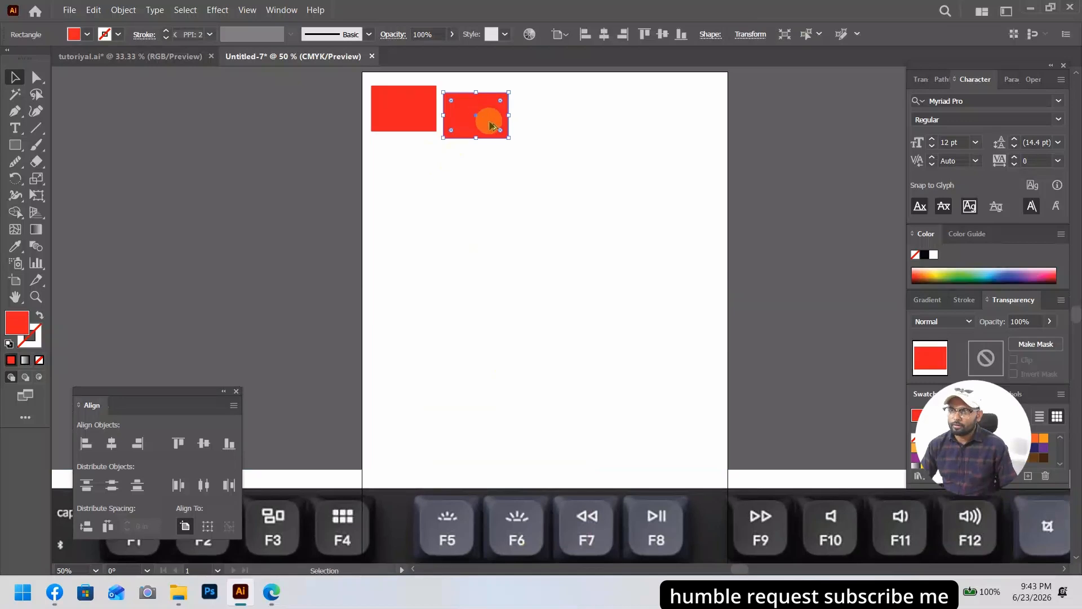
Duplicate the red rectangle across the artboard to form loose rows of four, four and three rectangles.
{"action": "left_click_drag", "start_coordinate": [632, 122], "coordinate": [655, 196]}
{"action": "left_click_drag", "start_coordinate": [650, 195], "coordinate": [562, 195]}
{"action": "left_click_drag", "start_coordinate": [559, 195], "coordinate": [462, 194]}
{"action": "left_click_drag", "start_coordinate": [461, 192], "coordinate": [521, 271]}
{"action": "left_click_drag", "start_coordinate": [499, 186], "coordinate": [429, 269]}
{"action": "left_click_drag", "start_coordinate": [437, 262], "coordinate": [416, 208]}
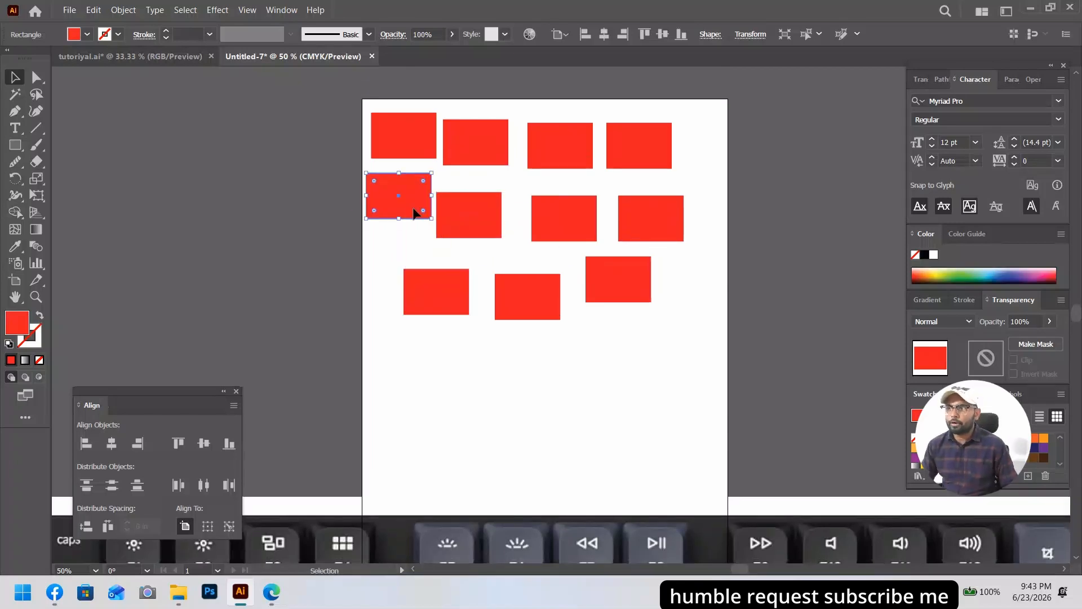
Recolour the second rectangle in the top row brown using the colour spectrum.
{"action": "left_click", "coordinate": [15, 95]}
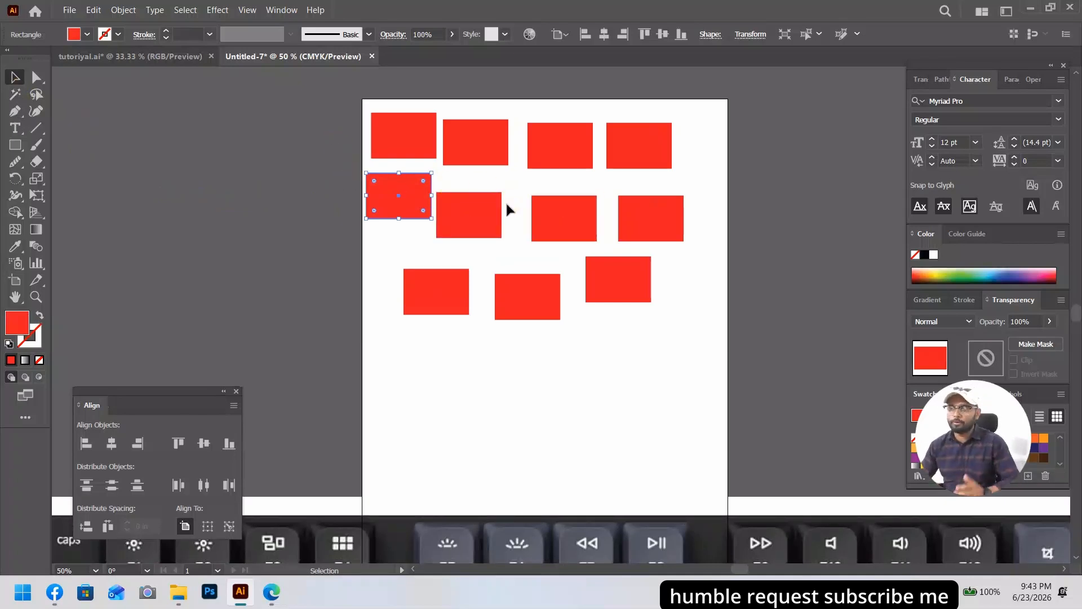
{"action": "left_click", "coordinate": [478, 532]}
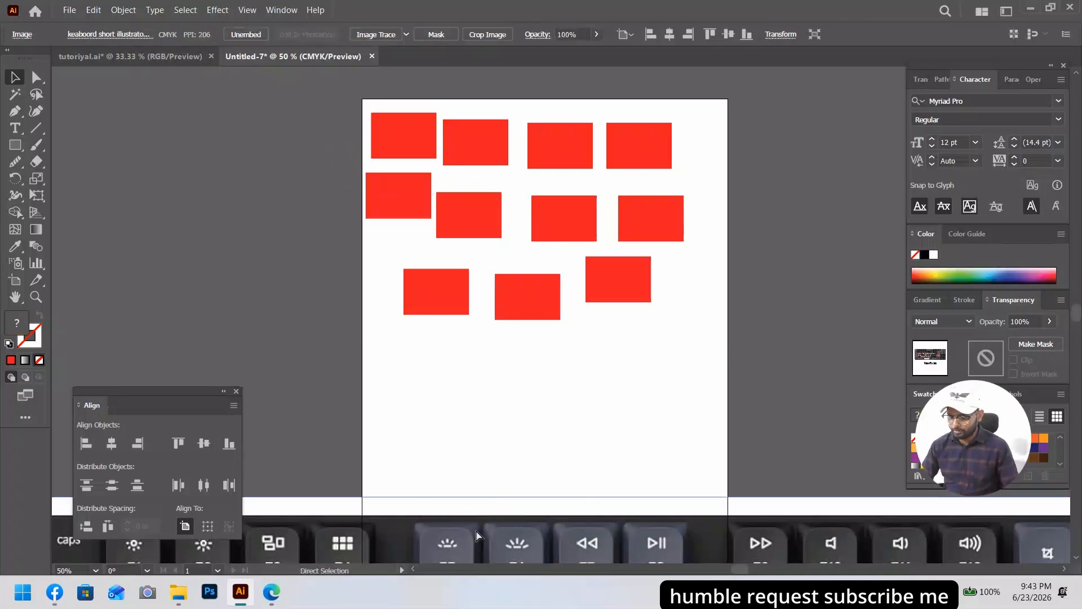
{"action": "key", "text": "ctrl+minus"}
{"action": "left_click_drag", "start_coordinate": [491, 248], "coordinate": [491, 285]}
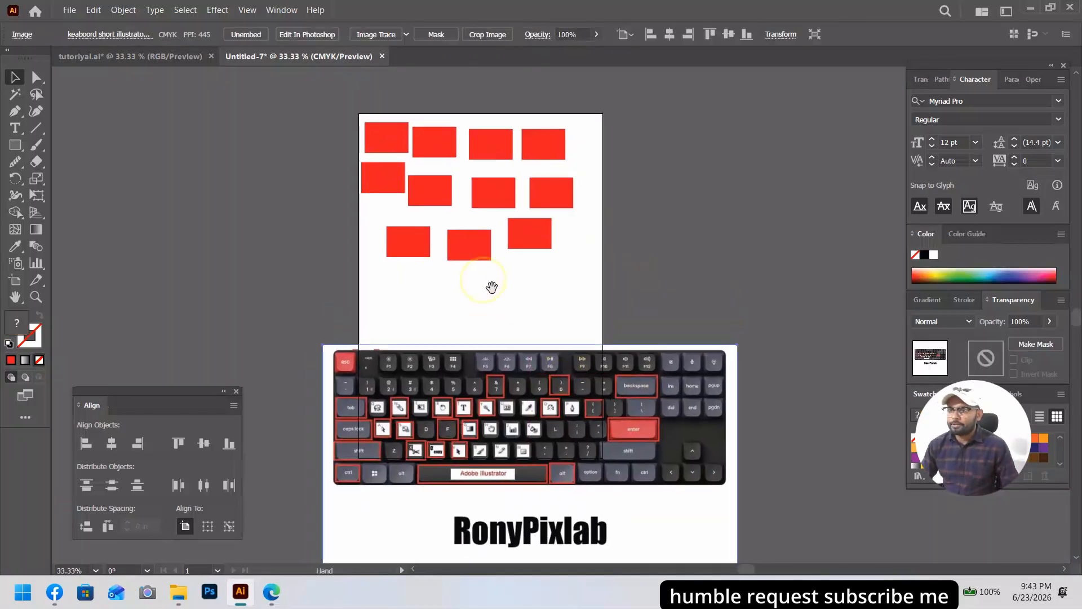
{"action": "scroll", "coordinate": [502, 283], "scroll_direction": "up", "scroll_amount": 2}
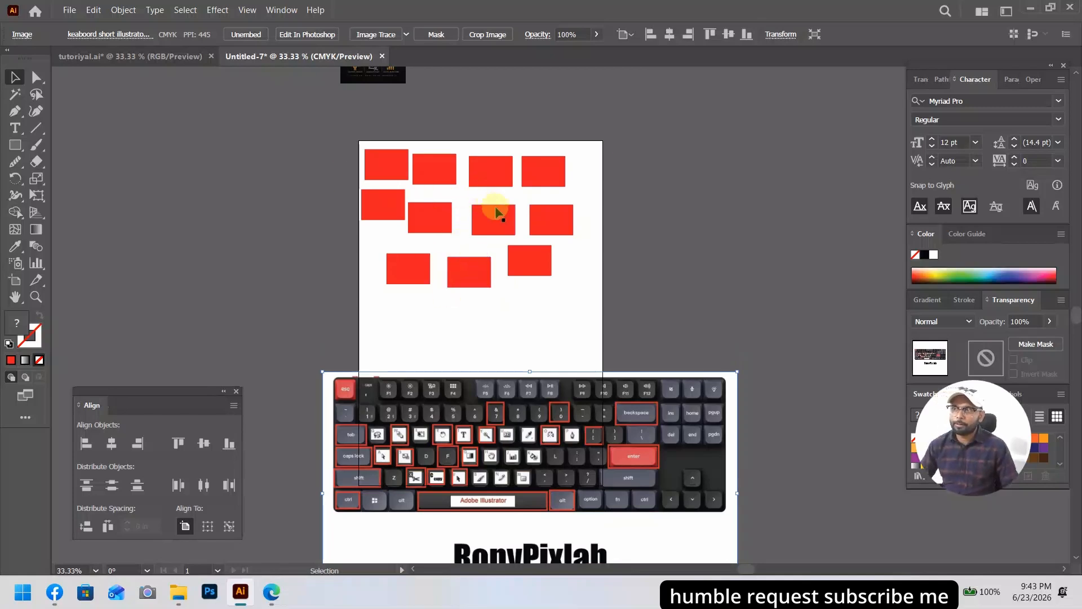
{"action": "scroll", "coordinate": [677, 258], "scroll_direction": "left", "scroll_amount": 4}
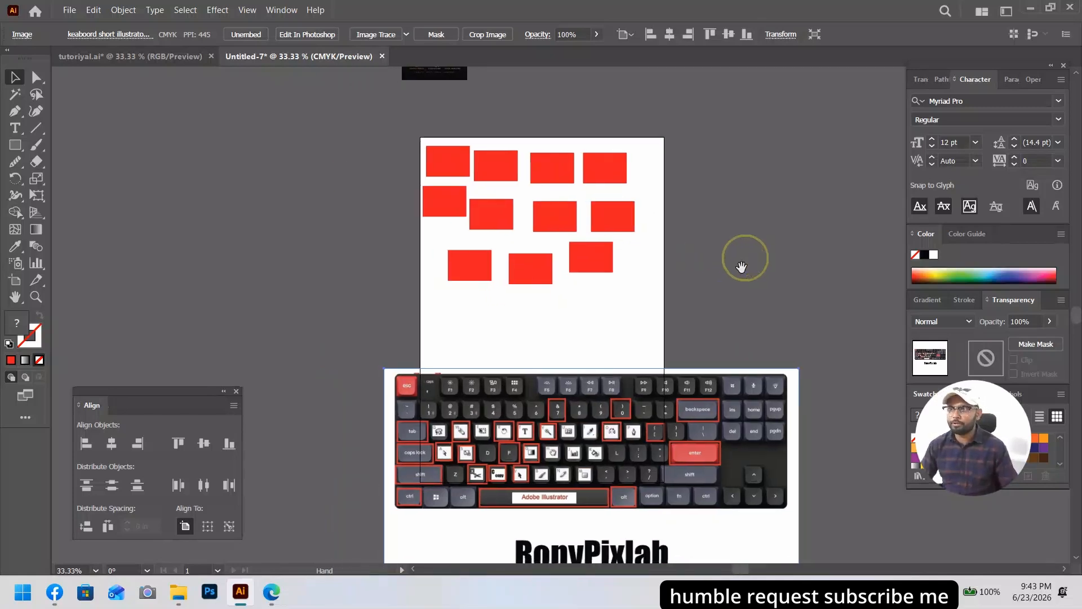
{"action": "left_click", "coordinate": [504, 171]}
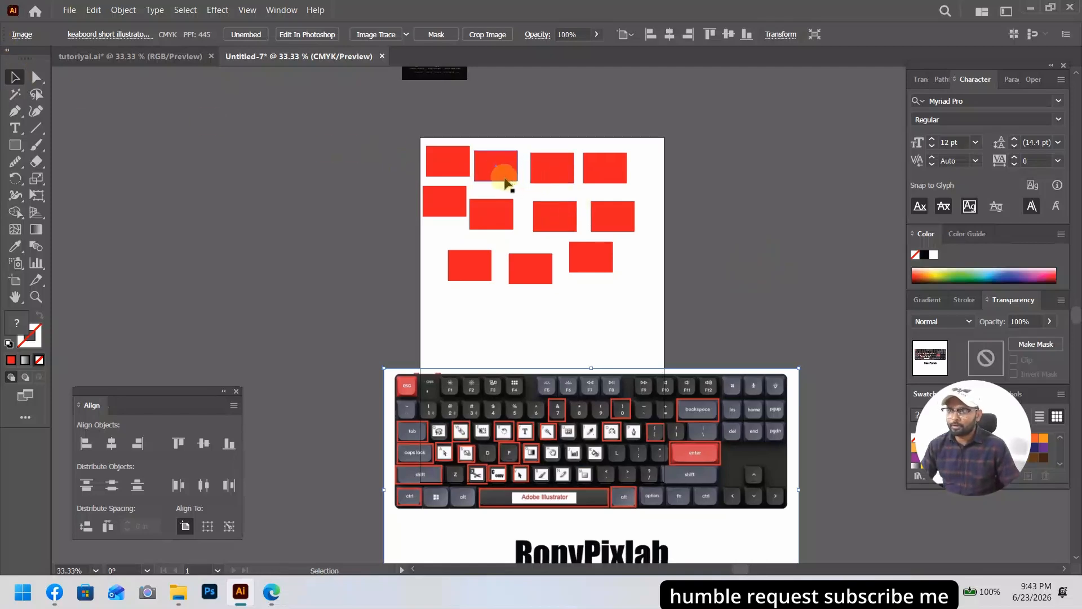
{"action": "left_click", "coordinate": [504, 175]}
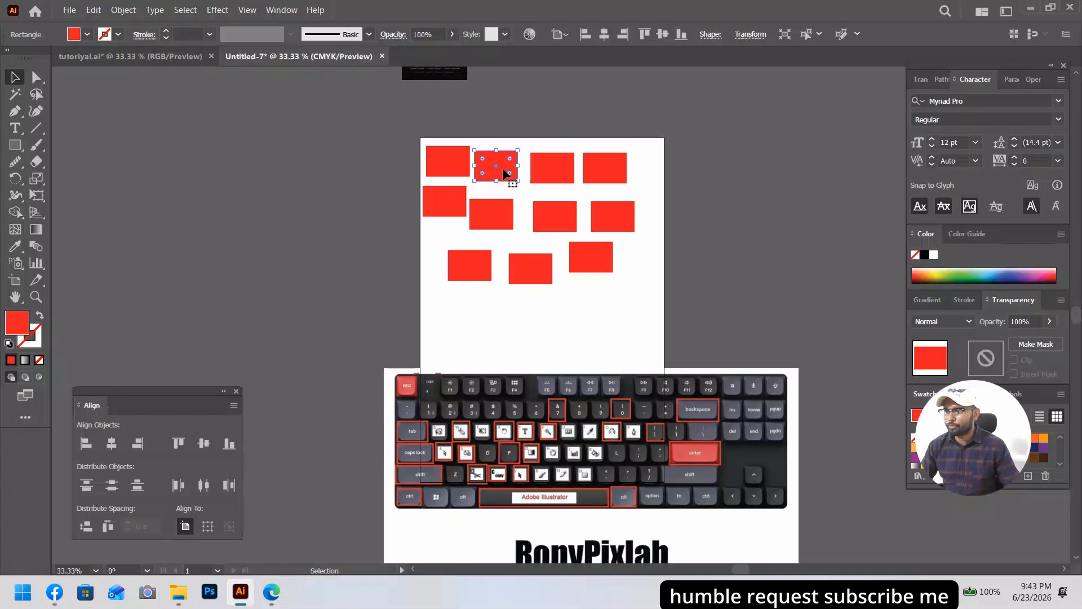
{"action": "left_click", "coordinate": [929, 237]}
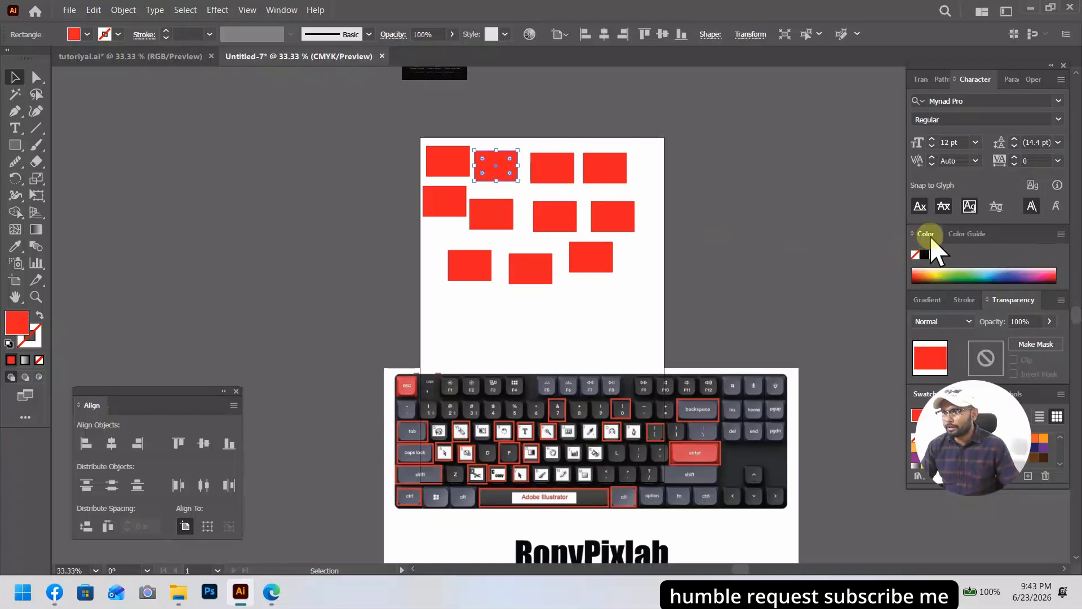
{"action": "left_click", "coordinate": [929, 237]}
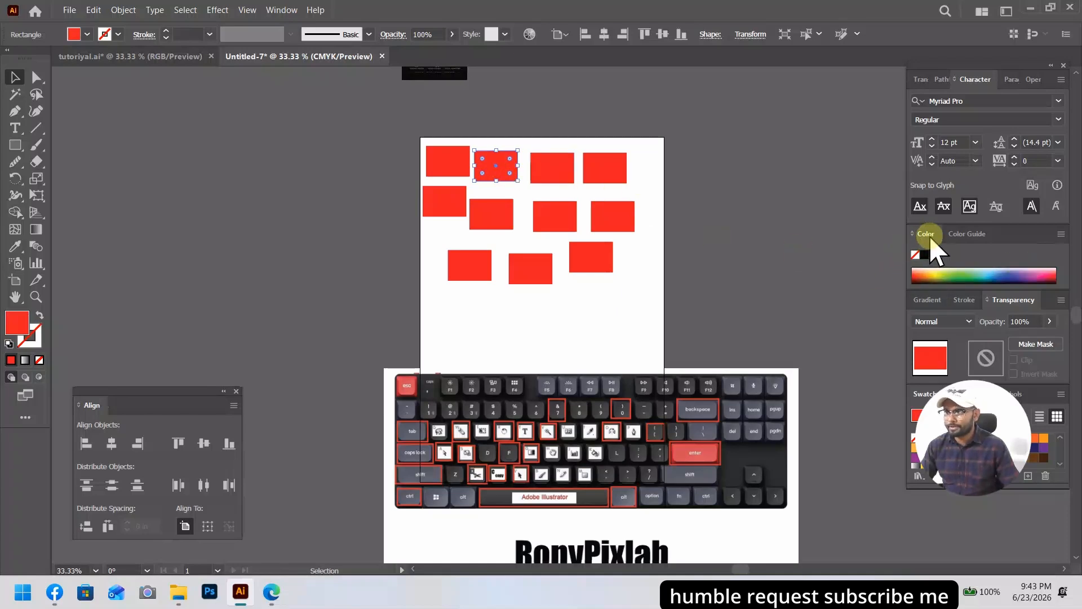
{"action": "left_click", "coordinate": [928, 276]}
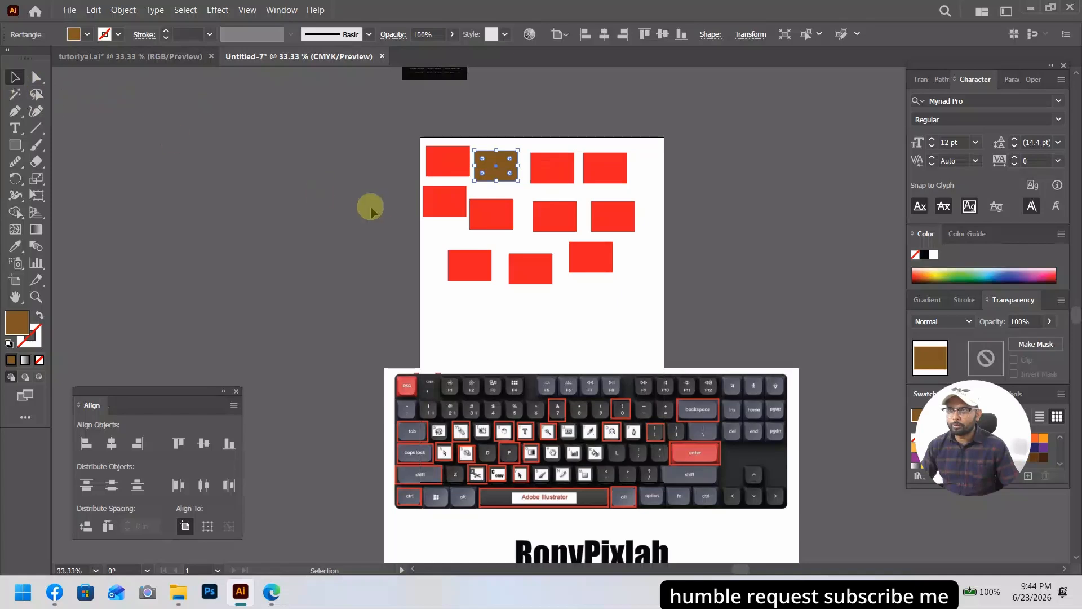
Recolour the third rectangle in the top row teal and the last rectangle in the second row purple.
{"action": "left_click", "coordinate": [560, 179]}
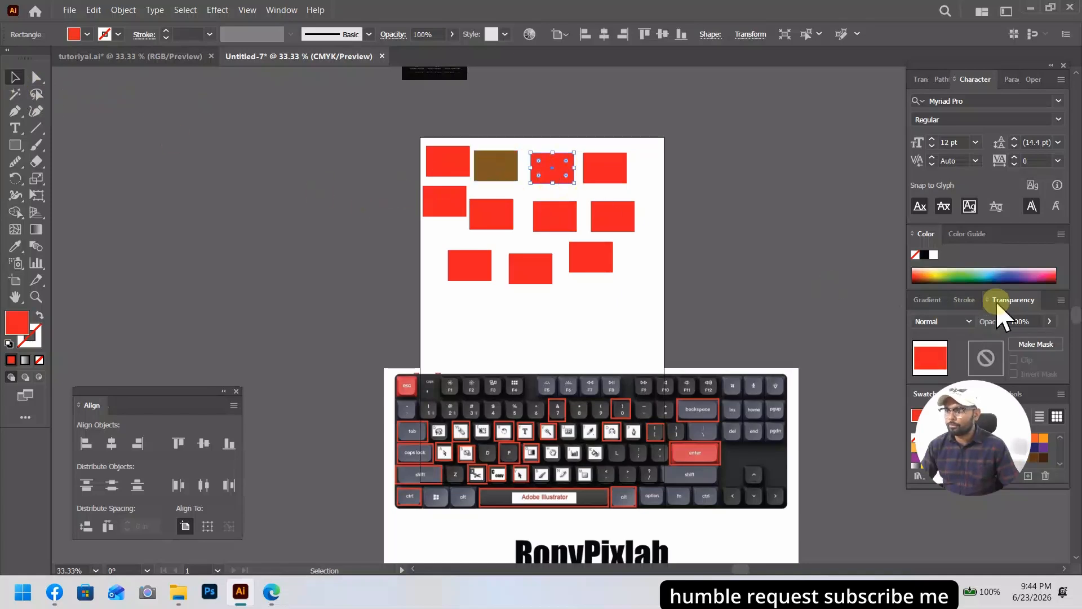
{"action": "left_click", "coordinate": [989, 277]}
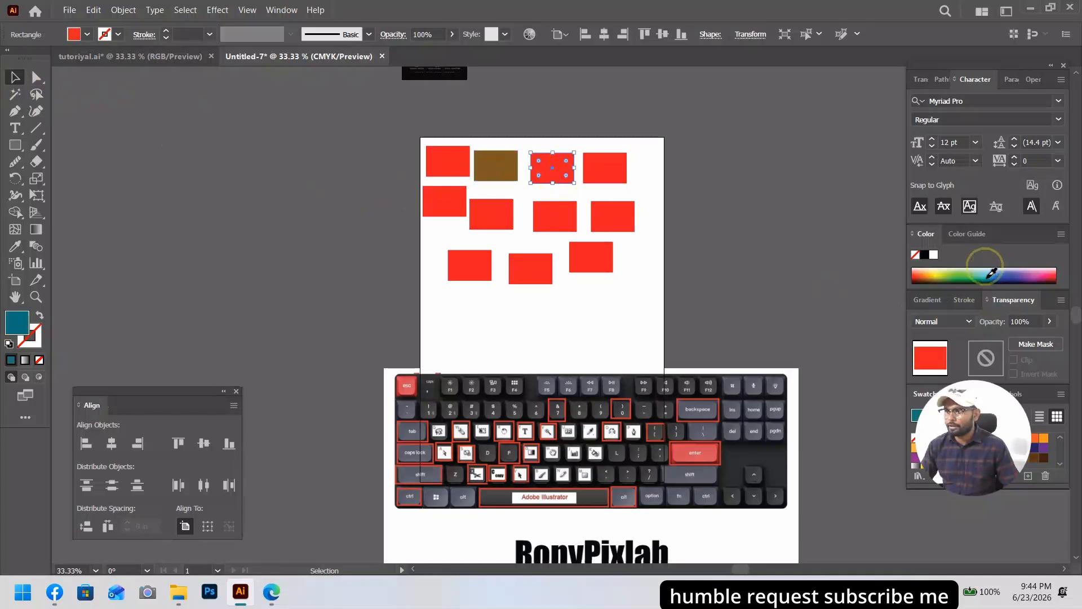
{"action": "left_click", "coordinate": [620, 227]}
{"action": "left_click", "coordinate": [1019, 273]}
Copy the teal fill from the top row onto the middle rectangle of the third row with the Eyedropper.
{"action": "left_click", "coordinate": [528, 266]}
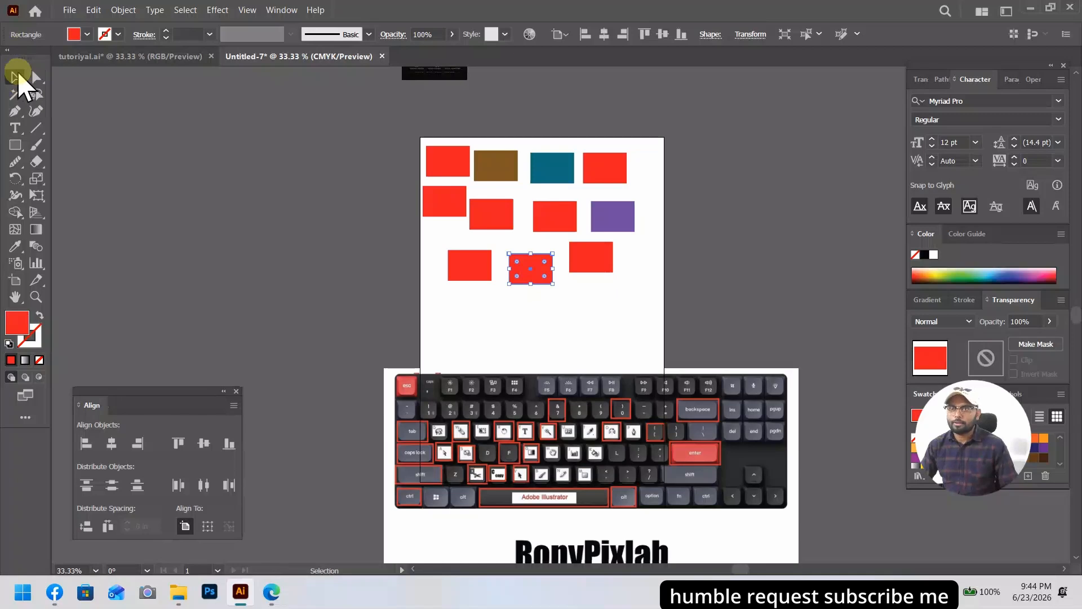
{"action": "double_click", "coordinate": [15, 247]}
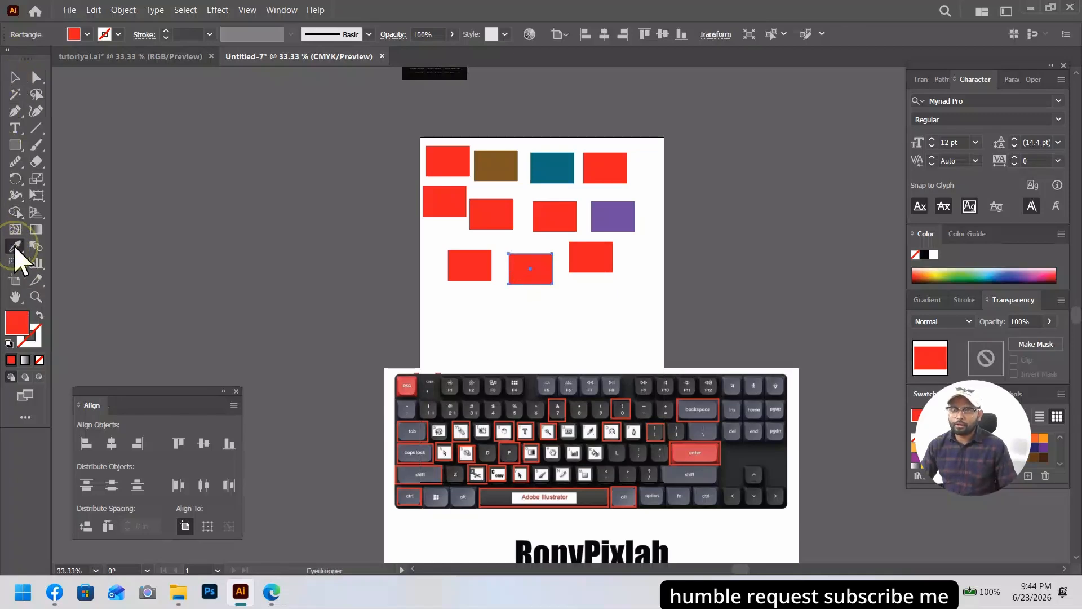
{"action": "key", "text": "Escape"}
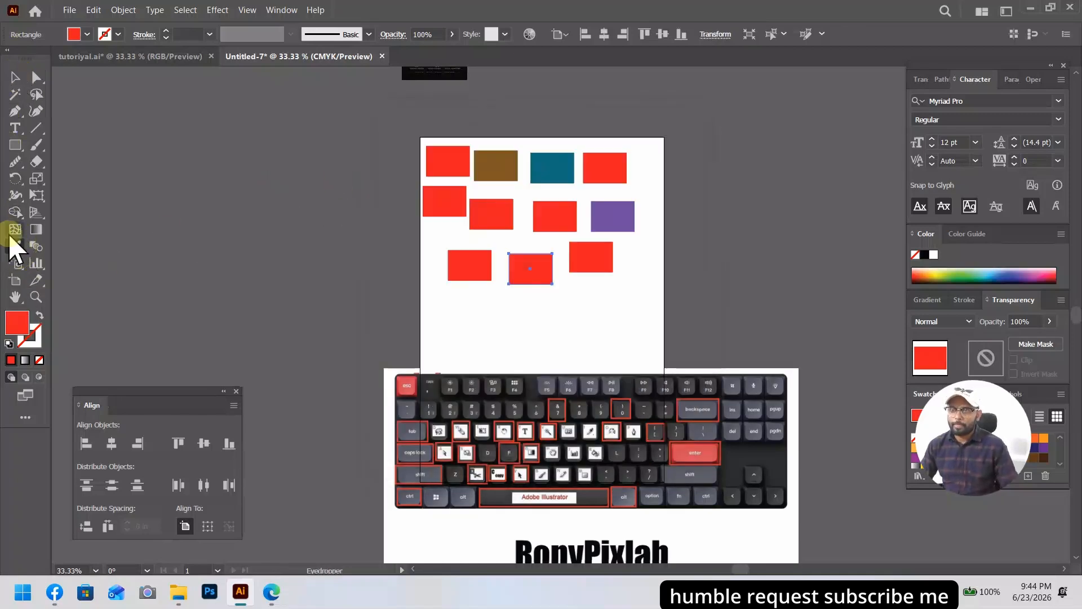
{"action": "key", "text": "ctrl"}
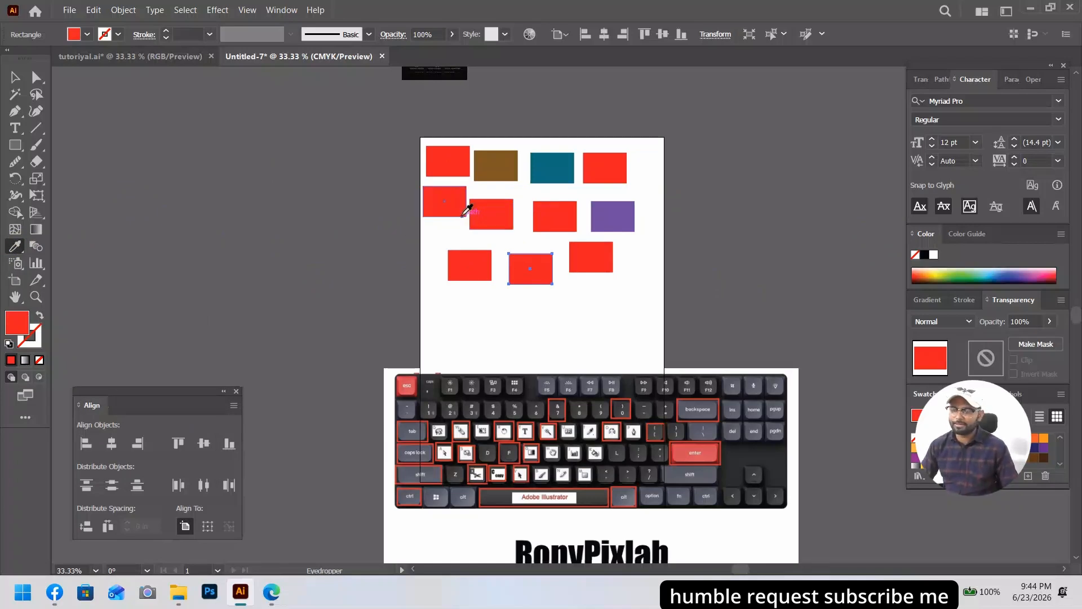
{"action": "left_click", "coordinate": [449, 200]}
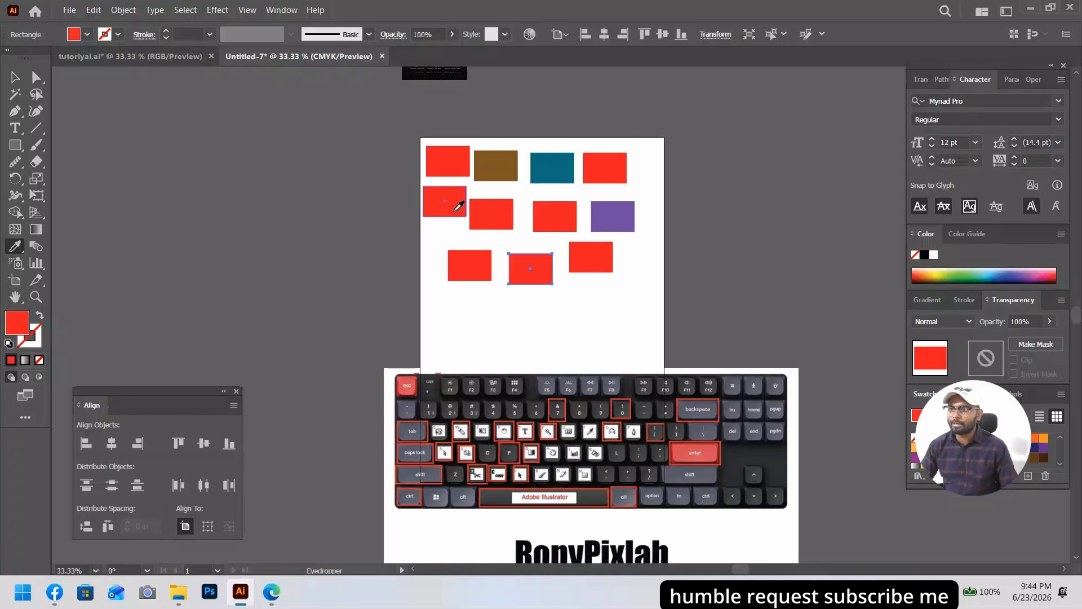
{"action": "left_click", "coordinate": [524, 262]}
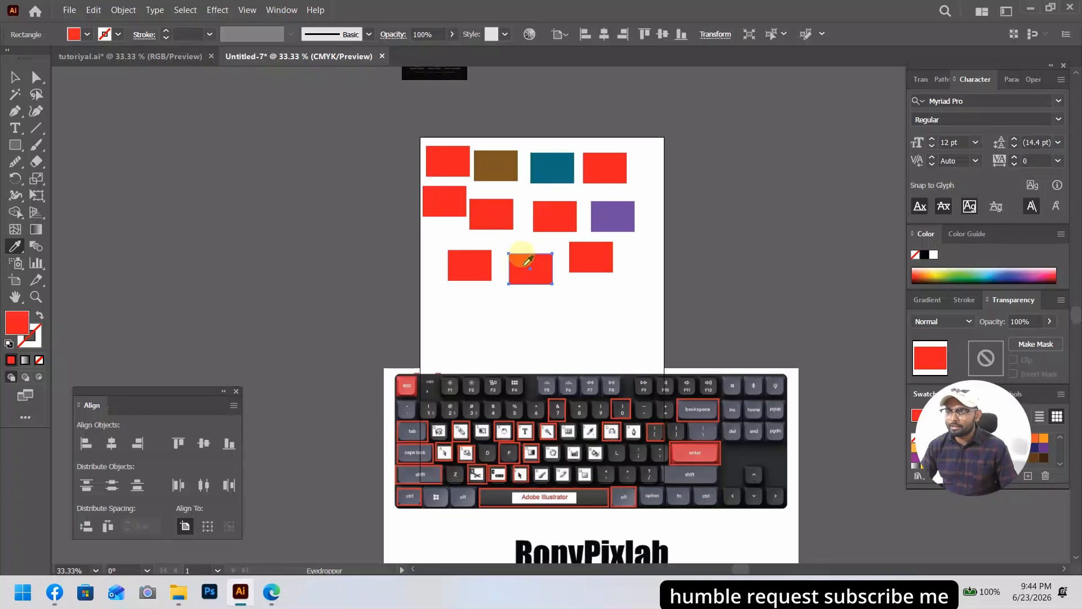
{"action": "left_click", "coordinate": [533, 266]}
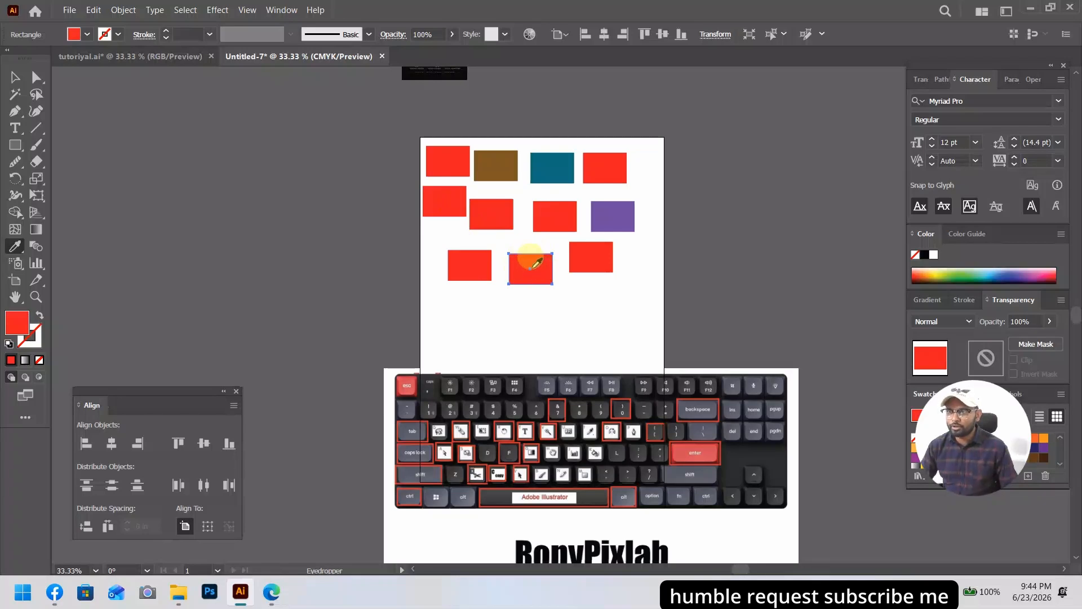
{"action": "left_click", "coordinate": [546, 221]}
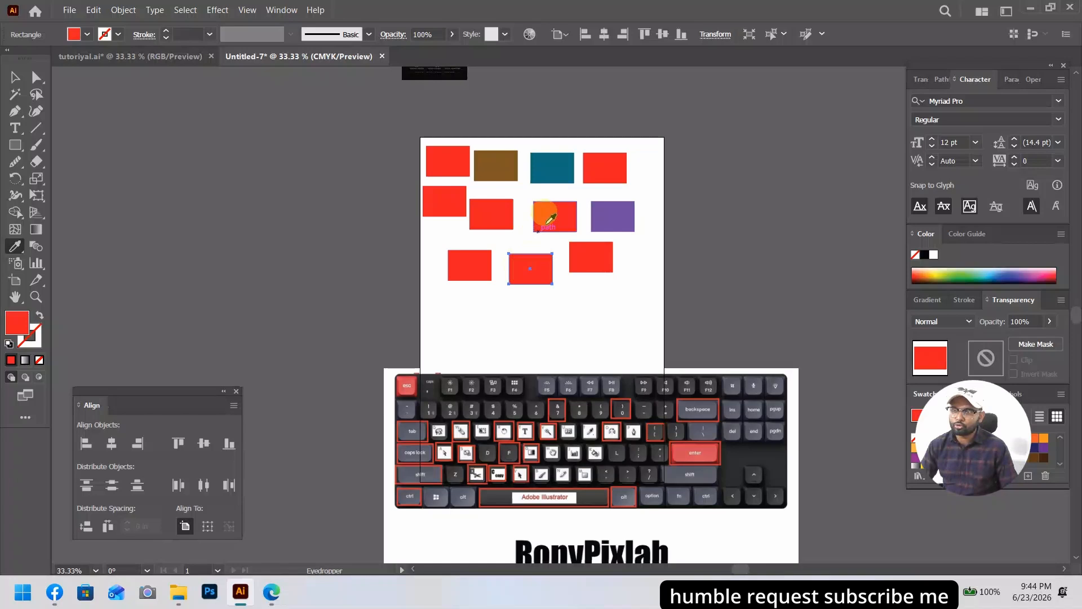
{"action": "left_click", "coordinate": [552, 169]}
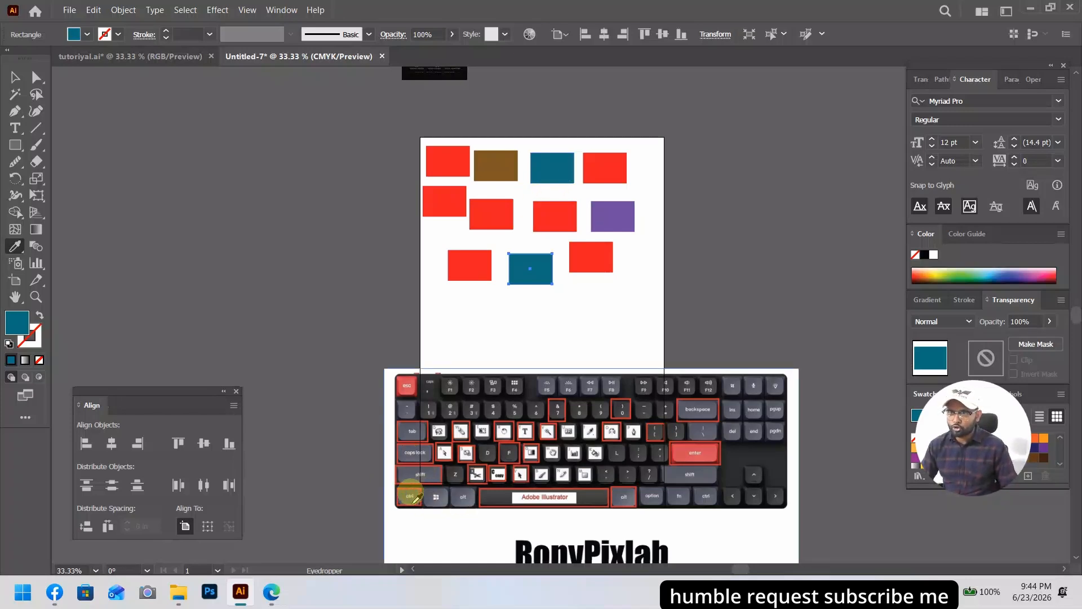
Undo the last three fill changes, leaving only the brown rectangle recoloured.
{"action": "key", "text": "ctrl"}
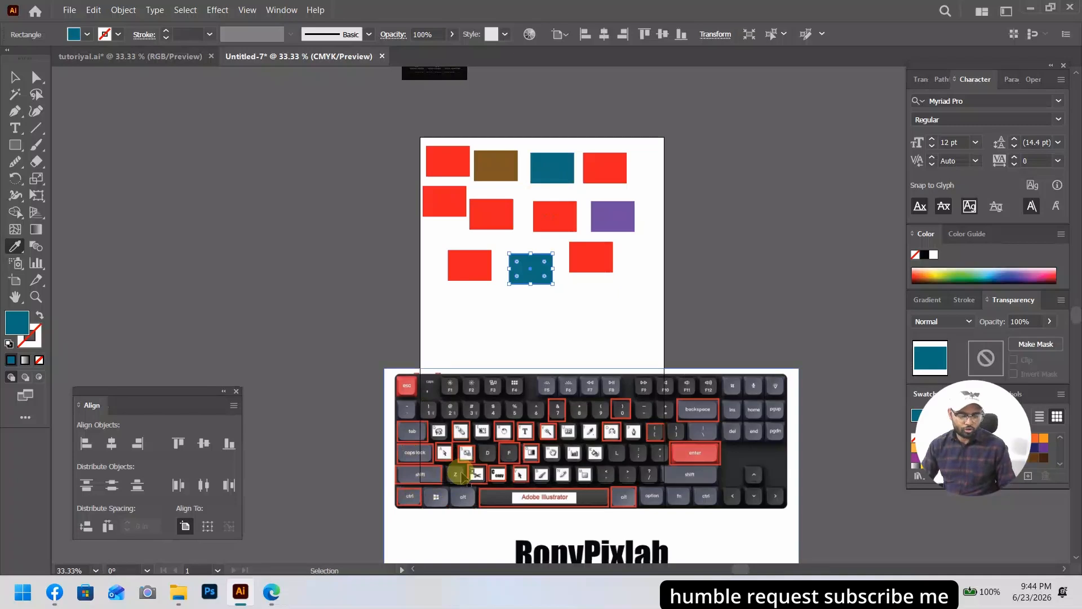
{"action": "left_click", "coordinate": [461, 470]}
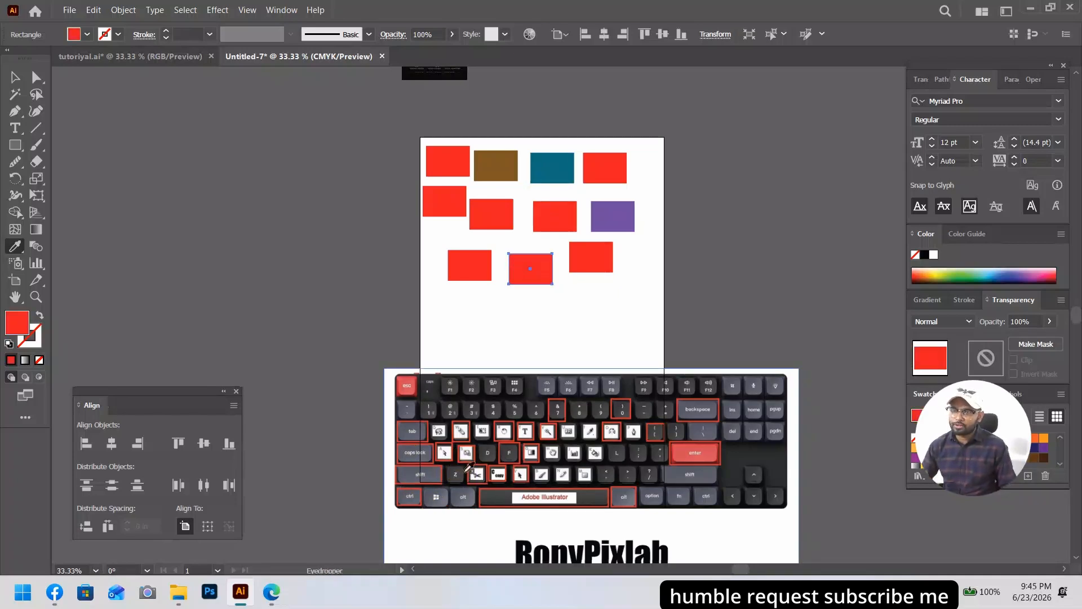
{"action": "key", "text": "ctrl"}
{"action": "key", "text": "ctrl+z"}
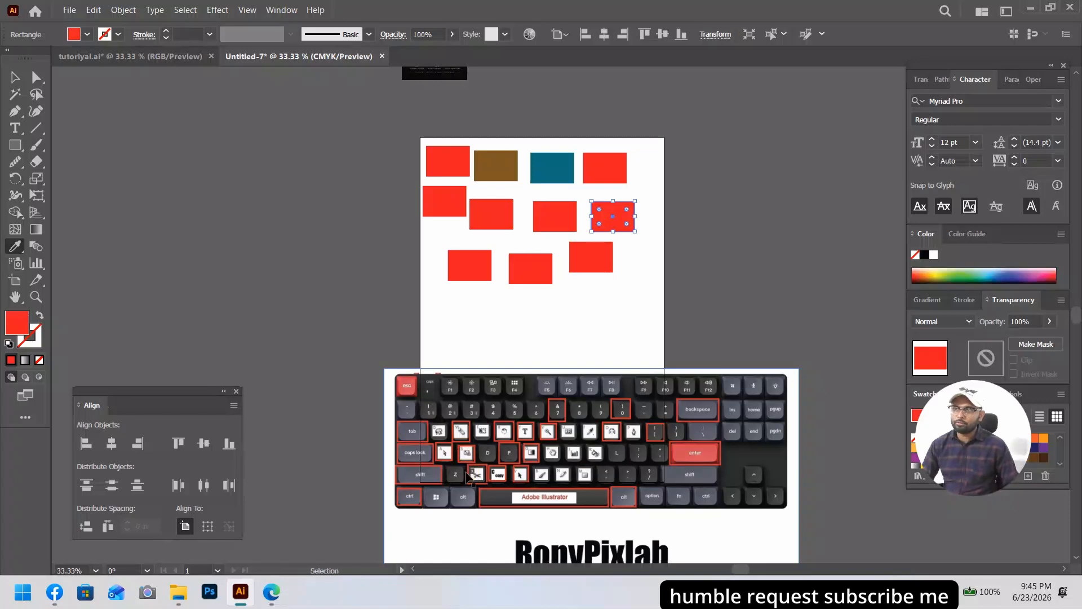
{"action": "key", "text": "ctrl+z"}
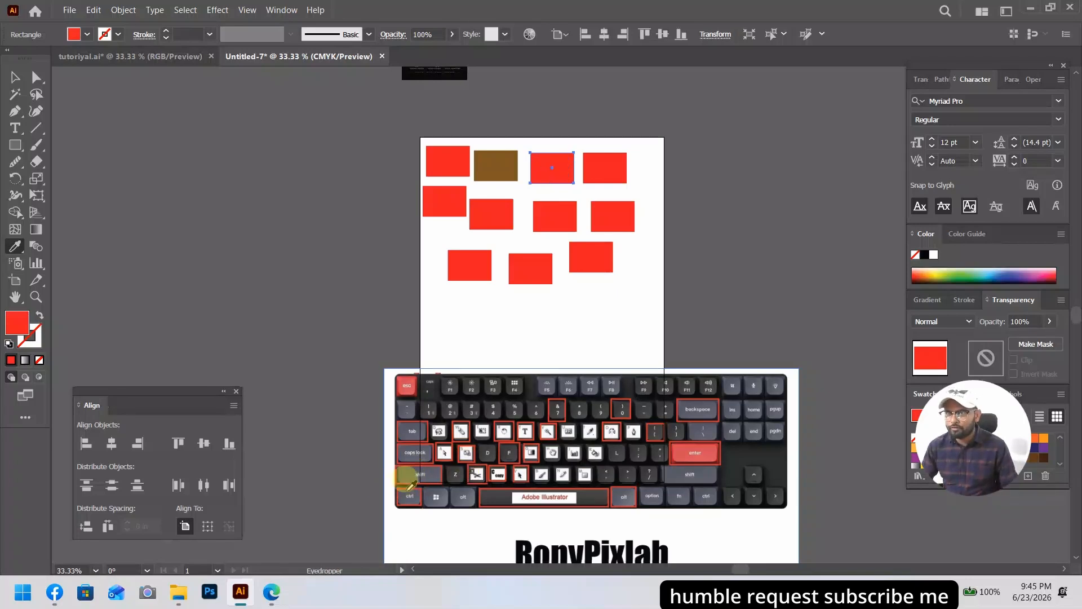
Redo the undone teal and purple fills on the three rectangles.
{"action": "key", "text": "ctrl"}
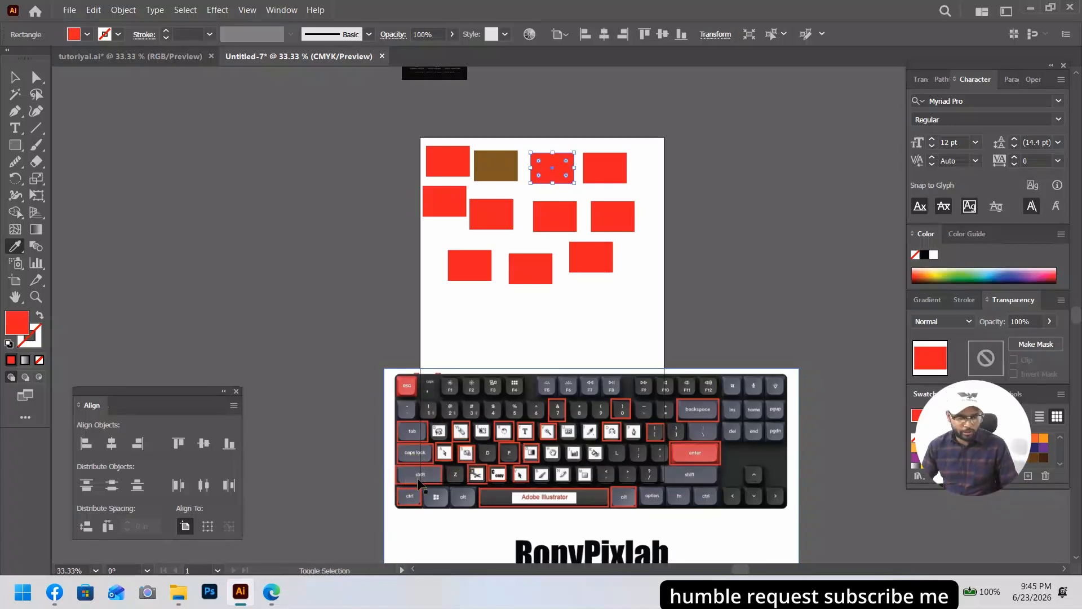
{"action": "key", "text": "ctrl+shift+z"}
{"action": "key", "text": "ctrl+shift+z"}
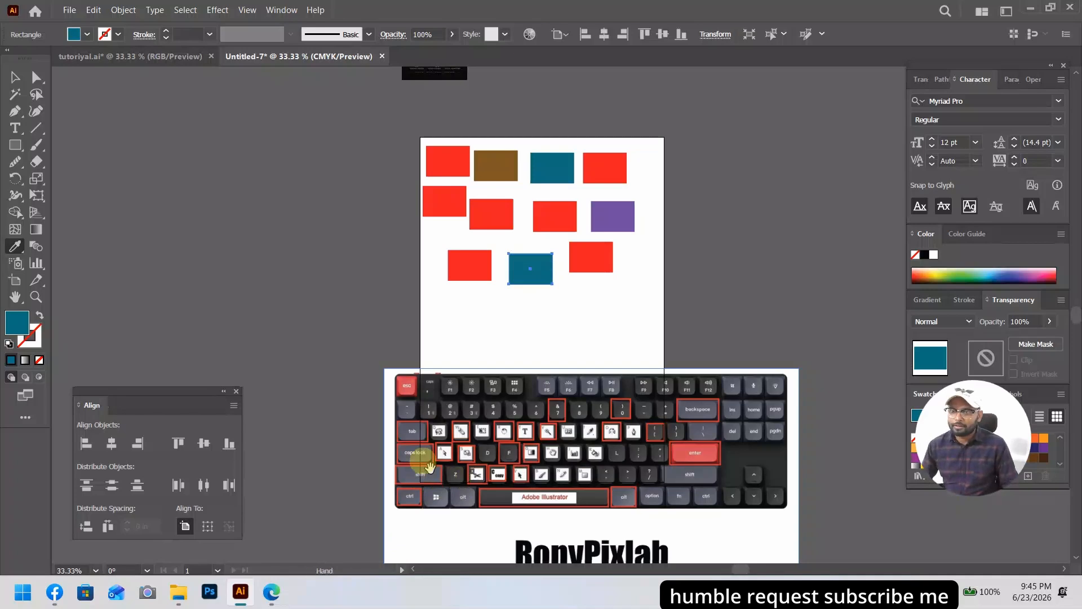
Zoom in on the rectangles to compare the Eyedropper-sampled teal fill in the third row with its source in the top row.
{"action": "key", "text": "space"}
{"action": "left_click_drag", "start_coordinate": [372, 292], "coordinate": [342, 300]}
{"action": "left_click", "coordinate": [430, 270], "text": "ctrl"}
{"action": "left_click_drag", "start_coordinate": [427, 327], "coordinate": [297, 322]}
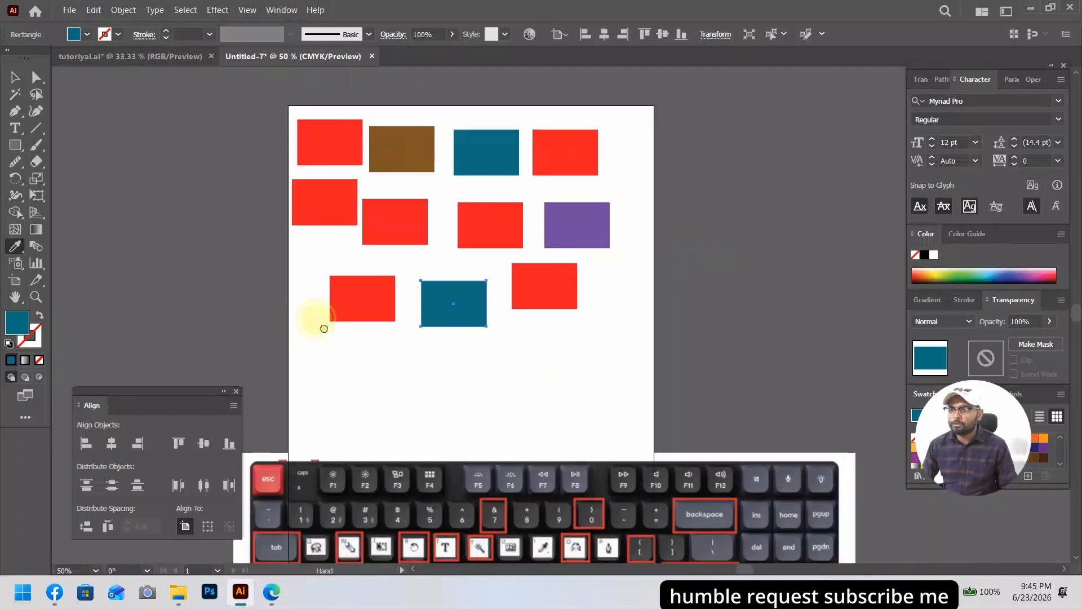
{"action": "key", "text": "i"}
{"action": "left_click", "coordinate": [459, 302]}
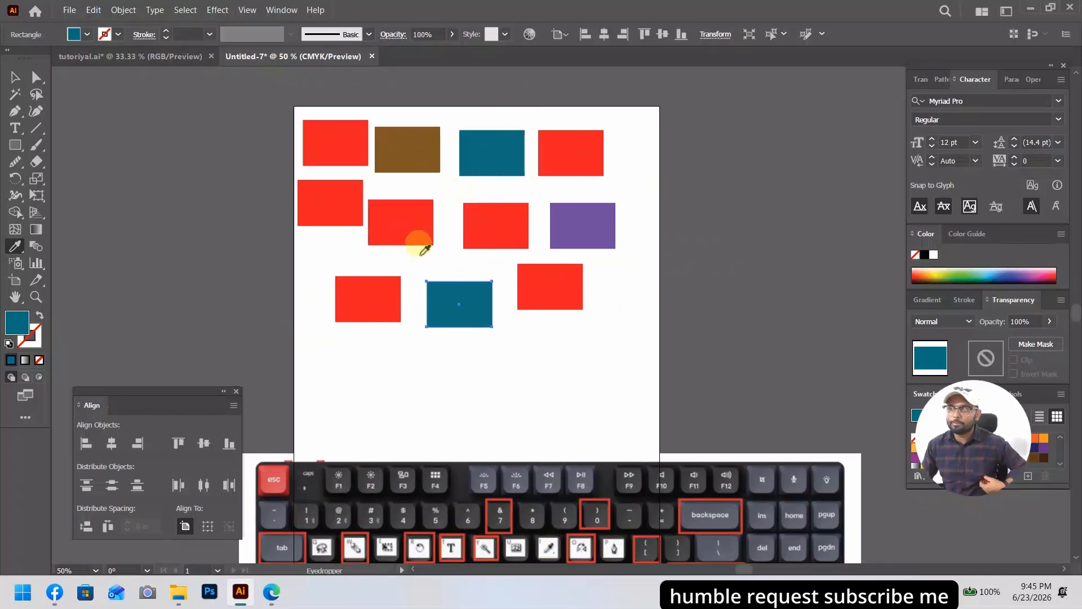
{"action": "left_click", "coordinate": [481, 325]}
{"action": "left_click", "coordinate": [458, 299]}
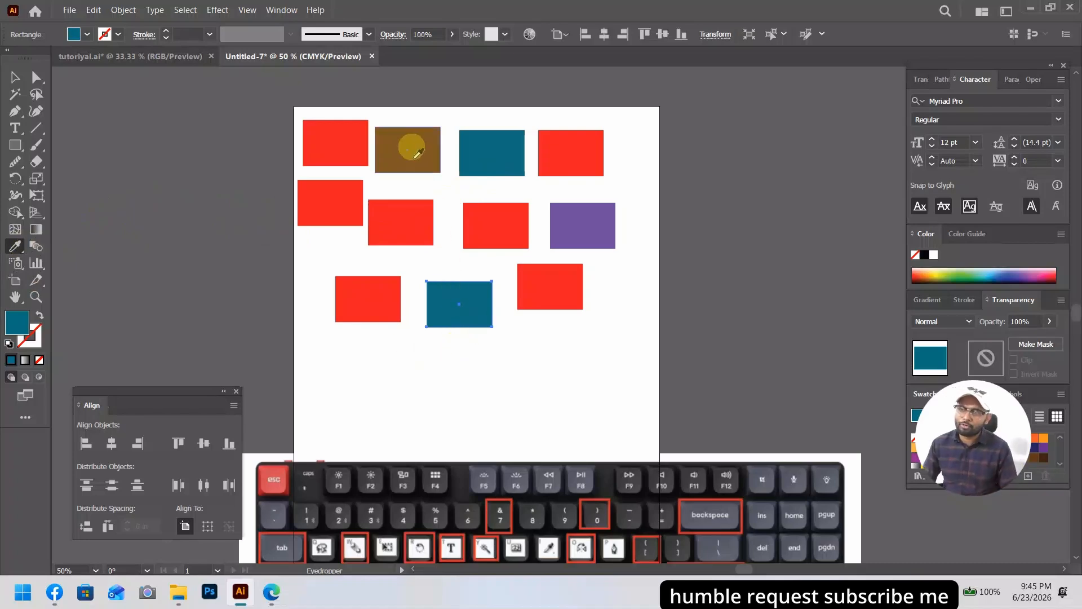
{"action": "left_click", "coordinate": [496, 146]}
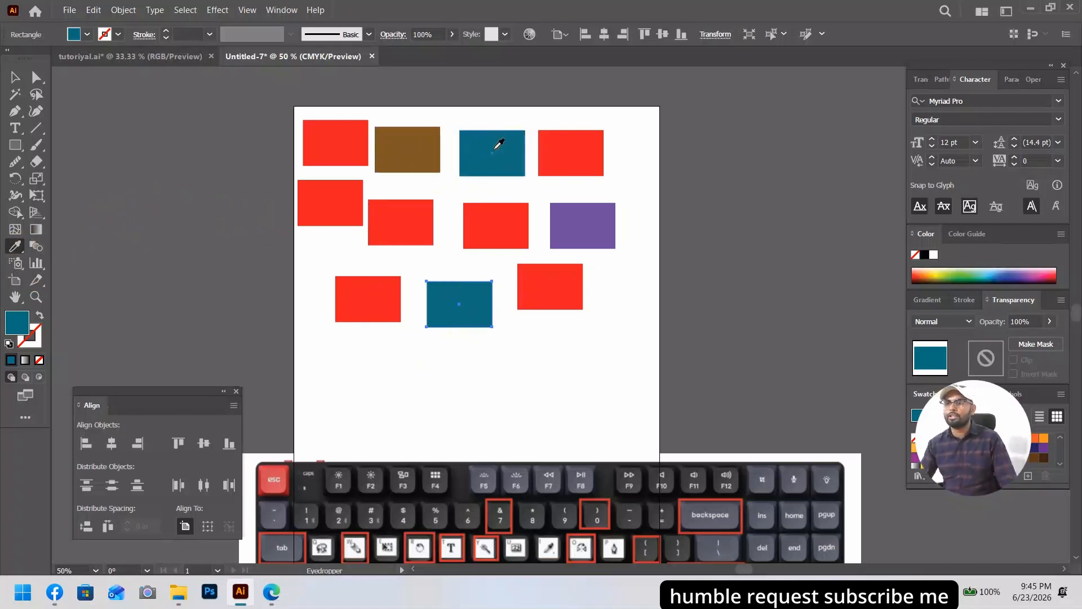
{"action": "left_click", "coordinate": [468, 293]}
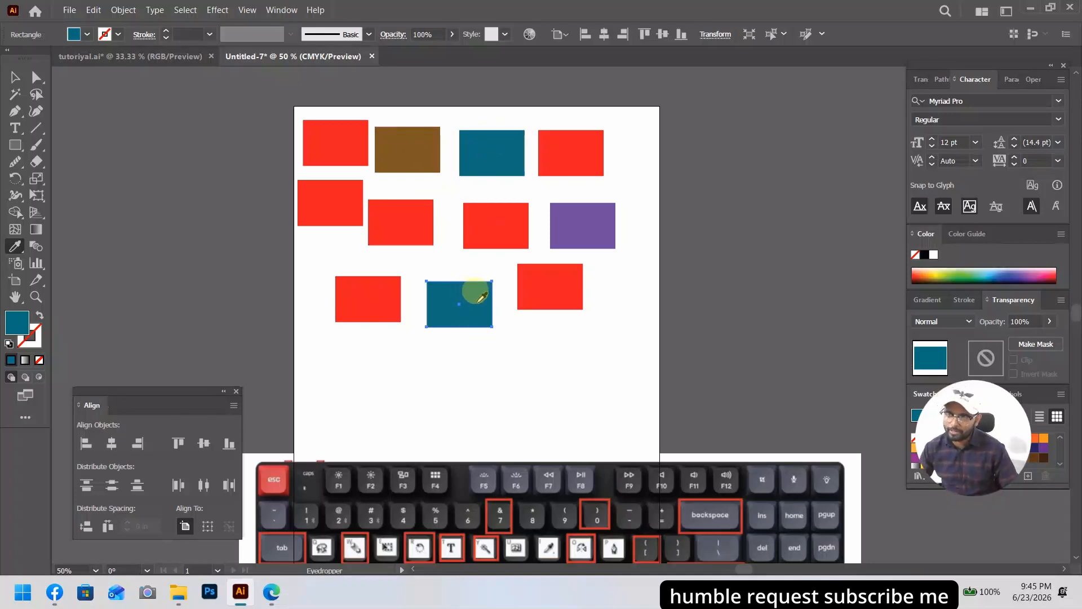
{"action": "left_click", "coordinate": [482, 304]}
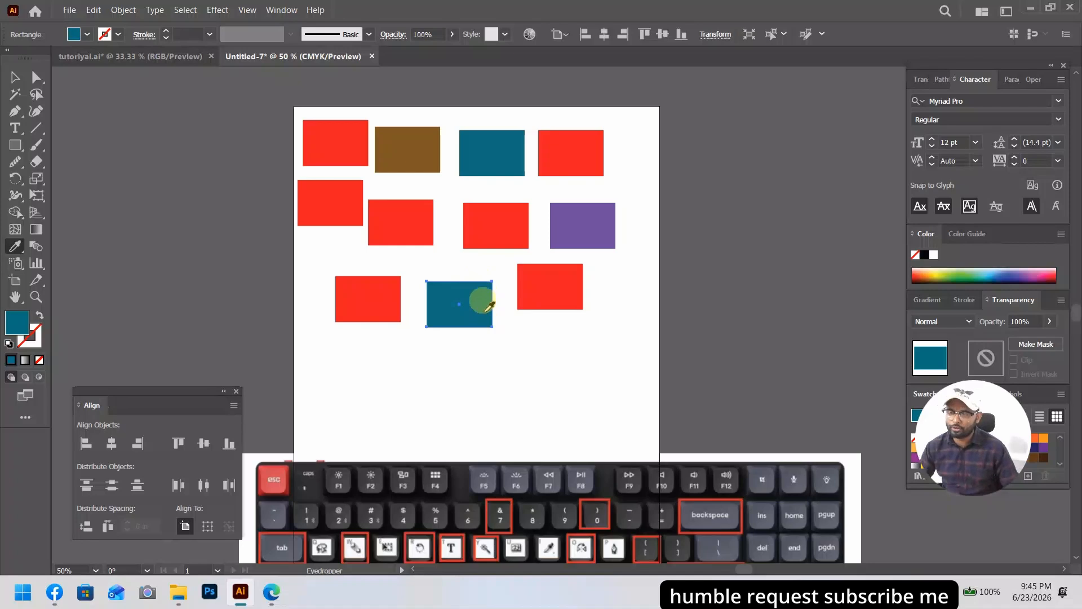
{"action": "left_click", "coordinate": [483, 305]}
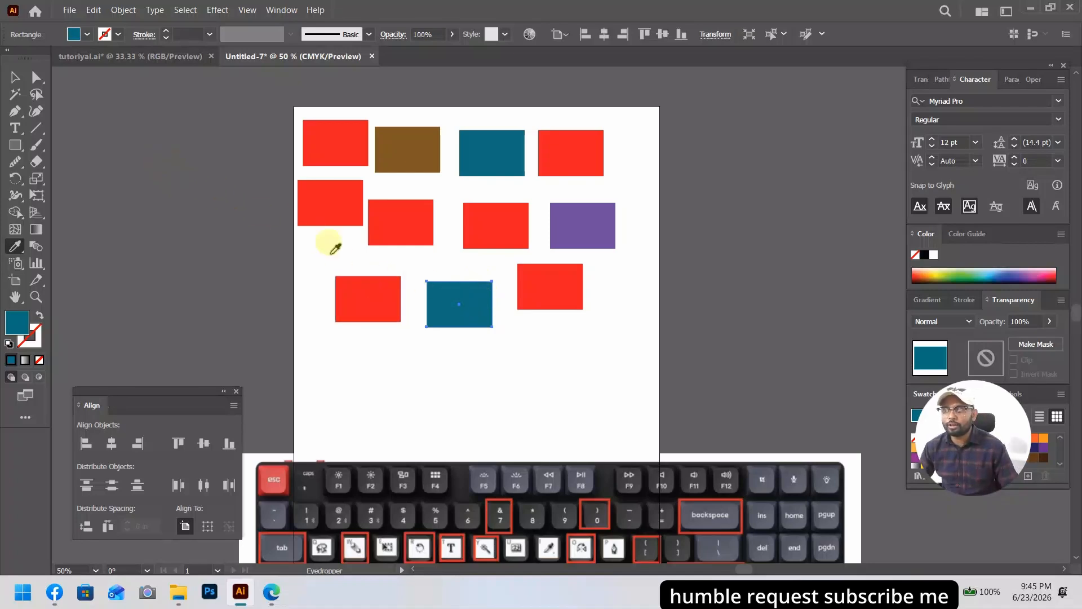
{"action": "left_click", "coordinate": [398, 217]}
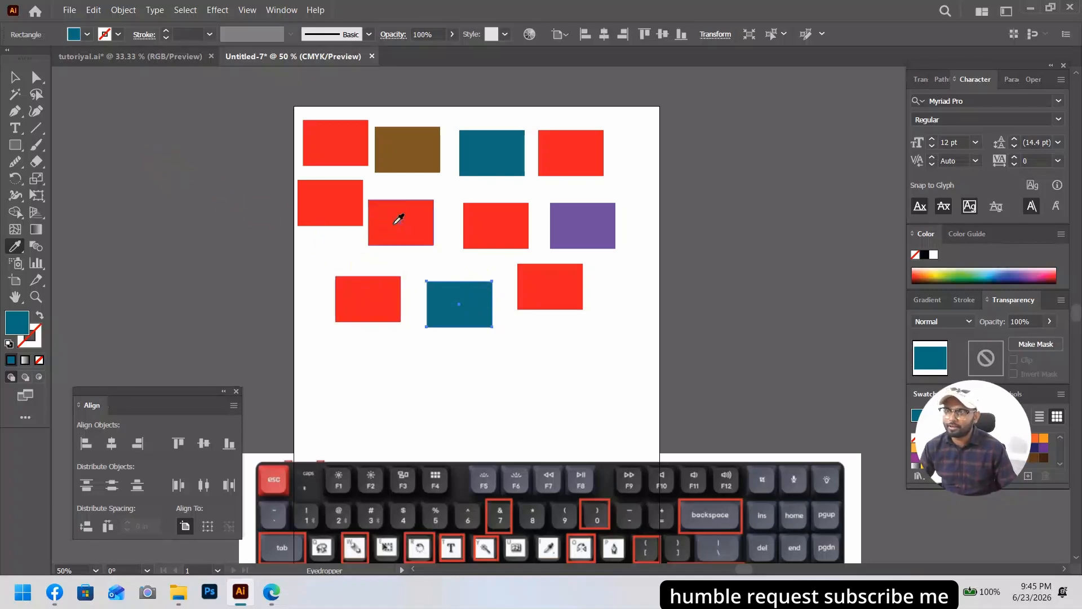
Copy the teal fill from the top row onto the second rectangle of the second row with the Eyedropper.
{"action": "left_click", "coordinate": [398, 217]}
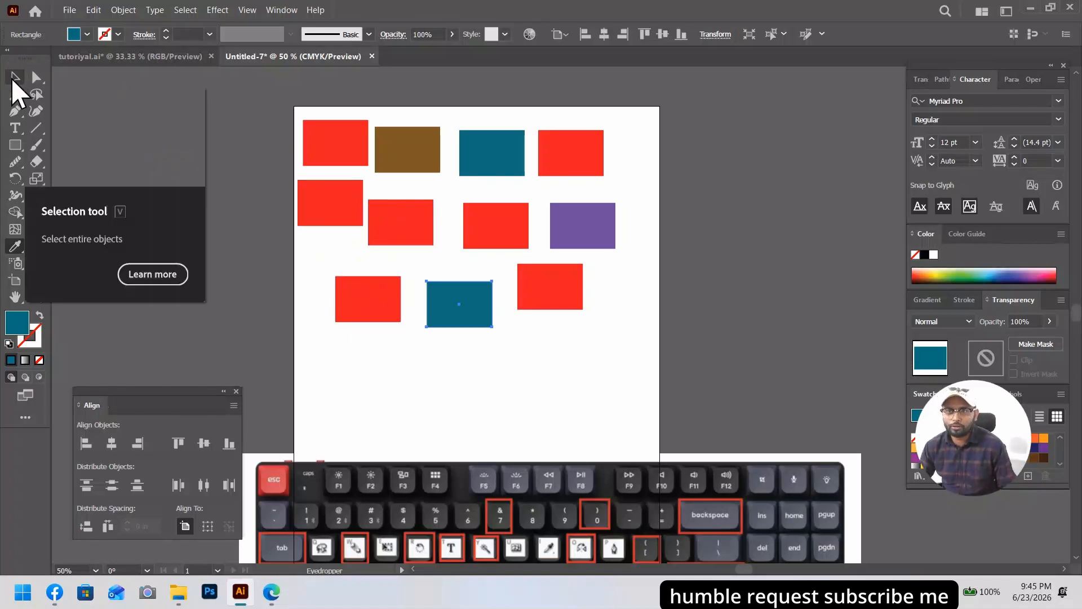
{"action": "left_click", "coordinate": [15, 77]}
{"action": "left_click", "coordinate": [396, 223]}
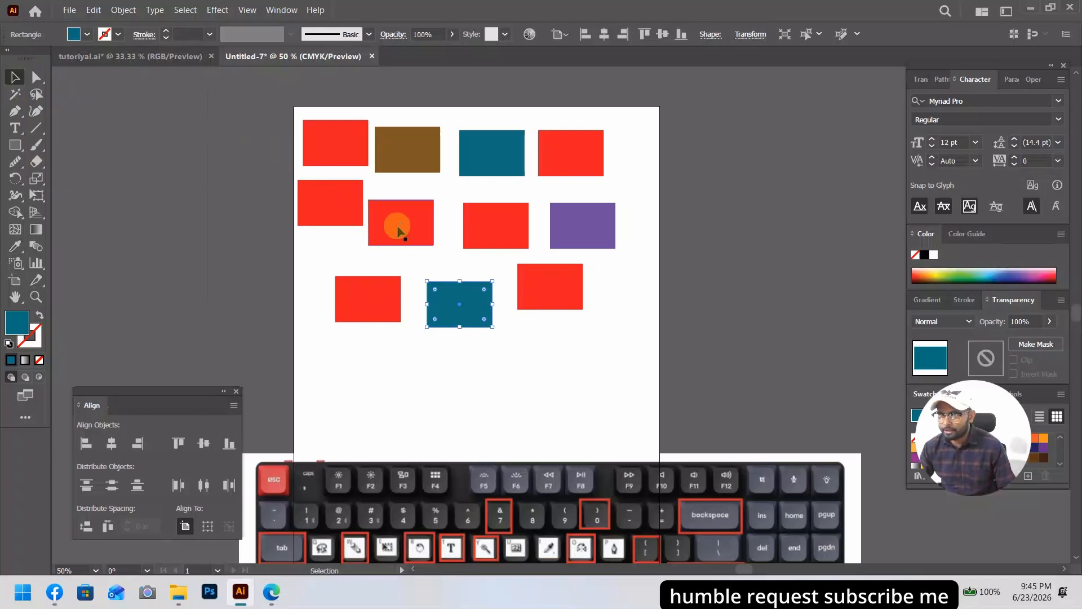
{"action": "left_click", "coordinate": [15, 247]}
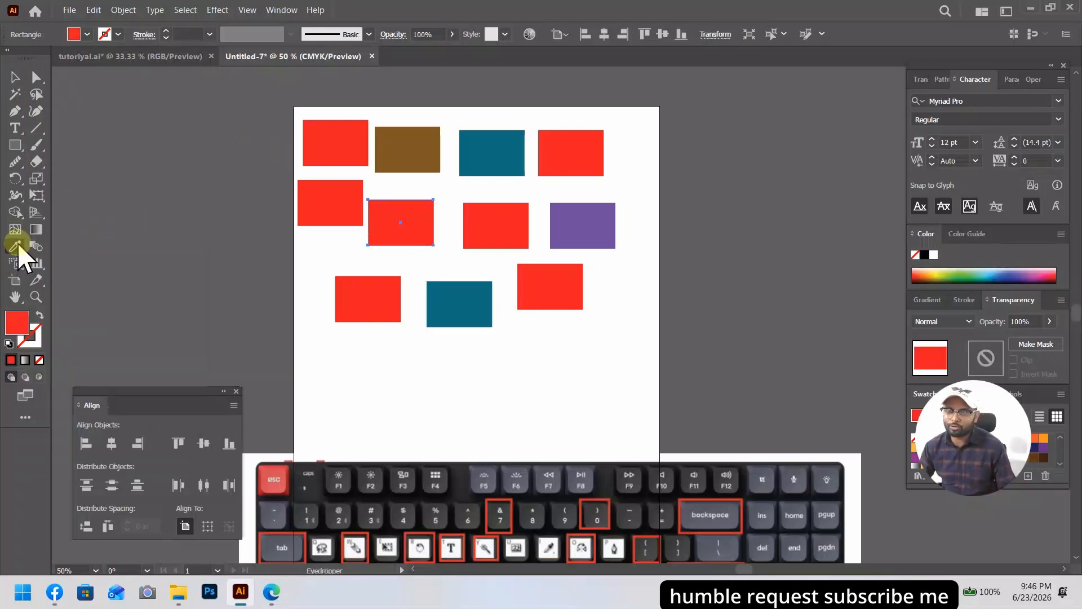
{"action": "left_click", "coordinate": [519, 227]}
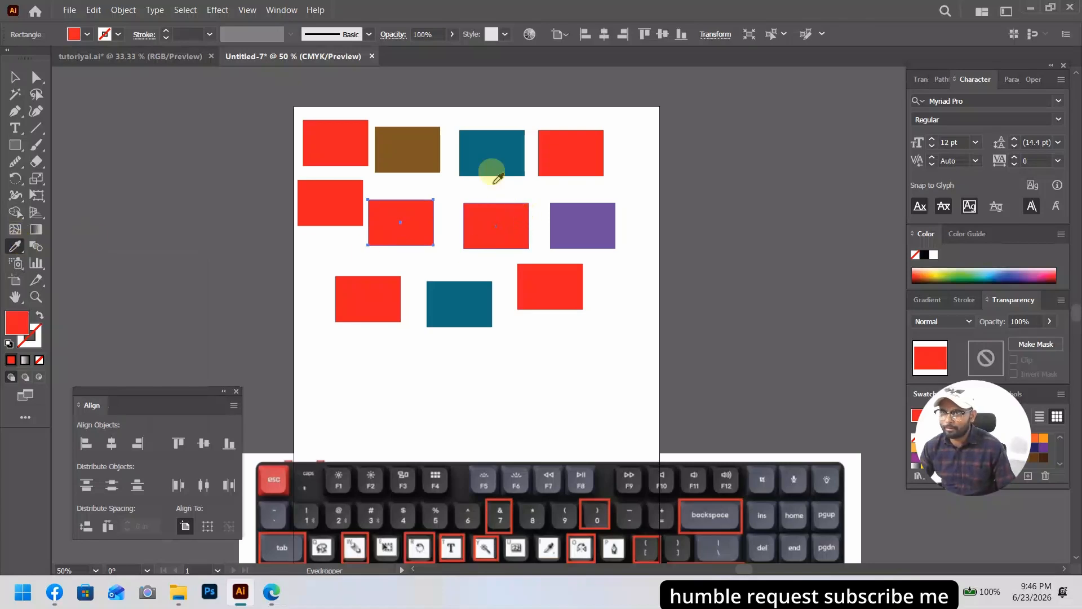
{"action": "left_click", "coordinate": [489, 141]}
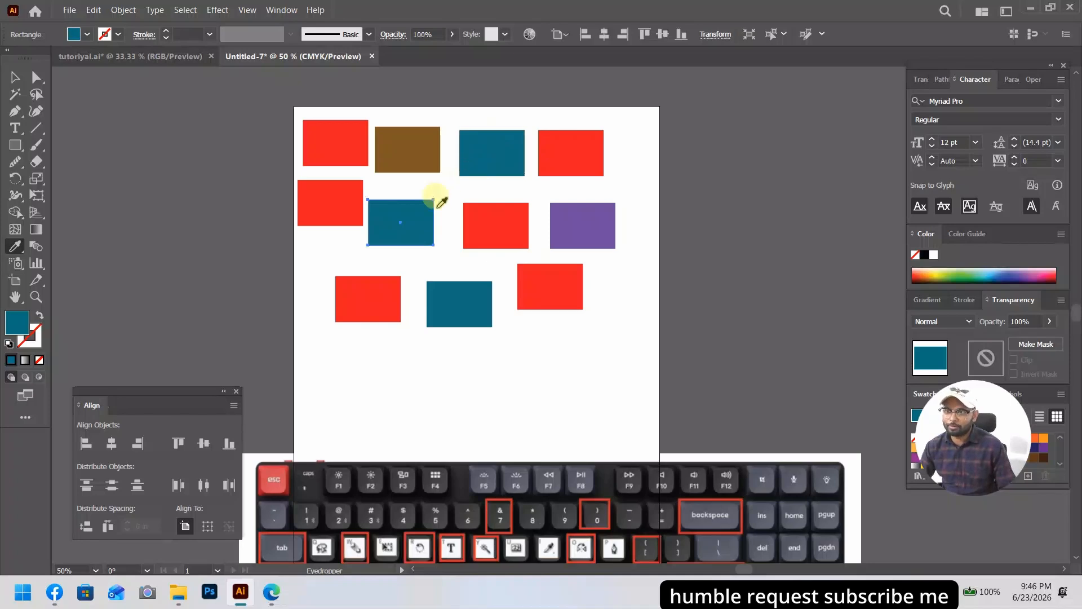
{"action": "left_click", "coordinate": [455, 231]}
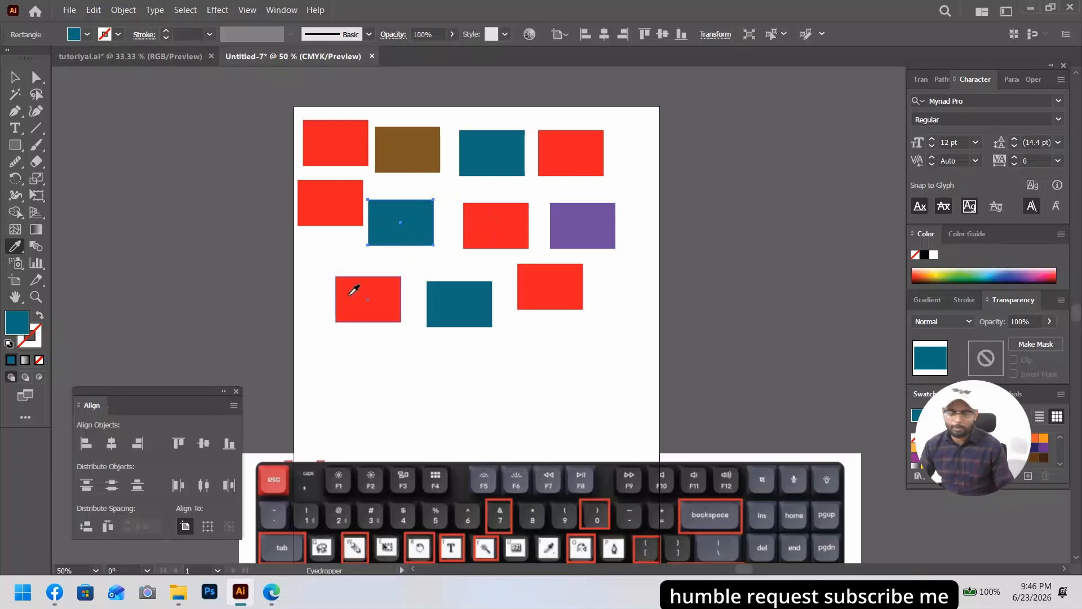
Select individual rectangles across the three rows one after another while keeping the Eyedropper active.
{"action": "key", "text": "ctrl"}
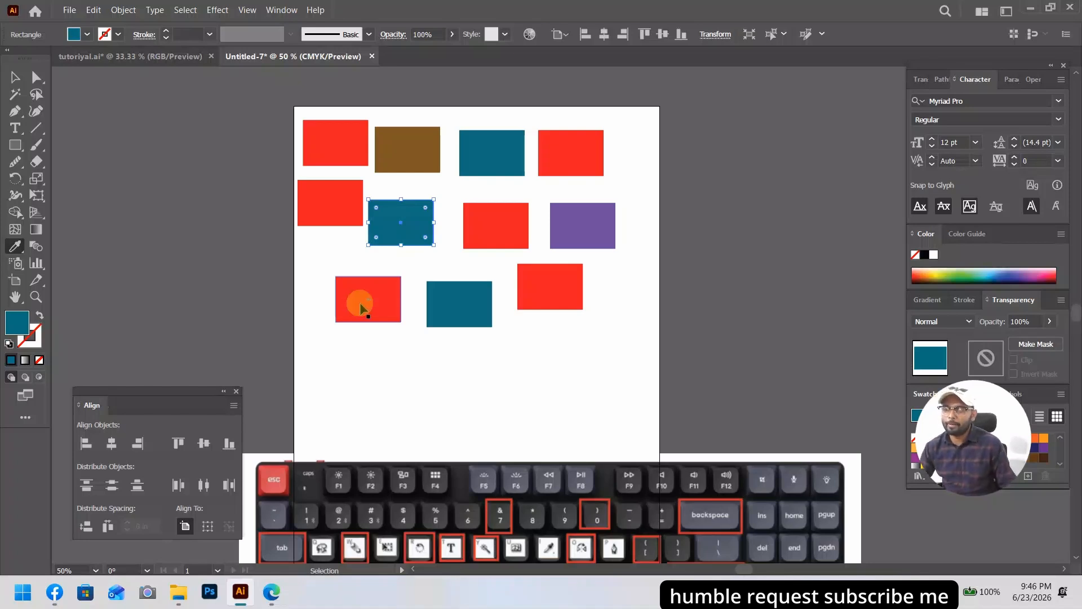
{"action": "left_click", "coordinate": [360, 302], "text": "ctrl"}
{"action": "left_click", "coordinate": [577, 225], "text": "ctrl"}
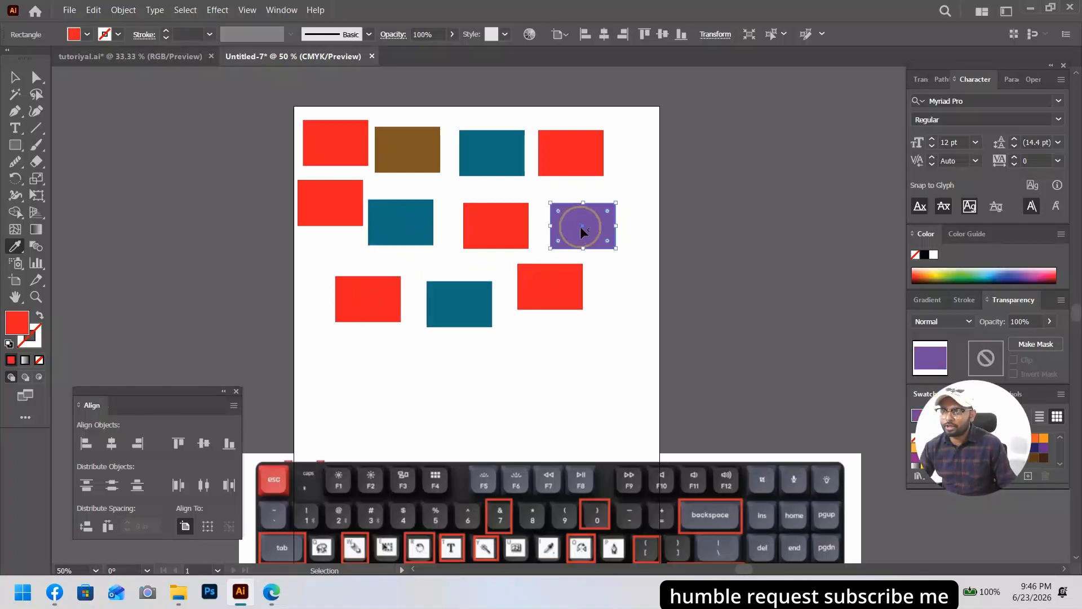
{"action": "left_click", "coordinate": [589, 148], "text": "ctrl"}
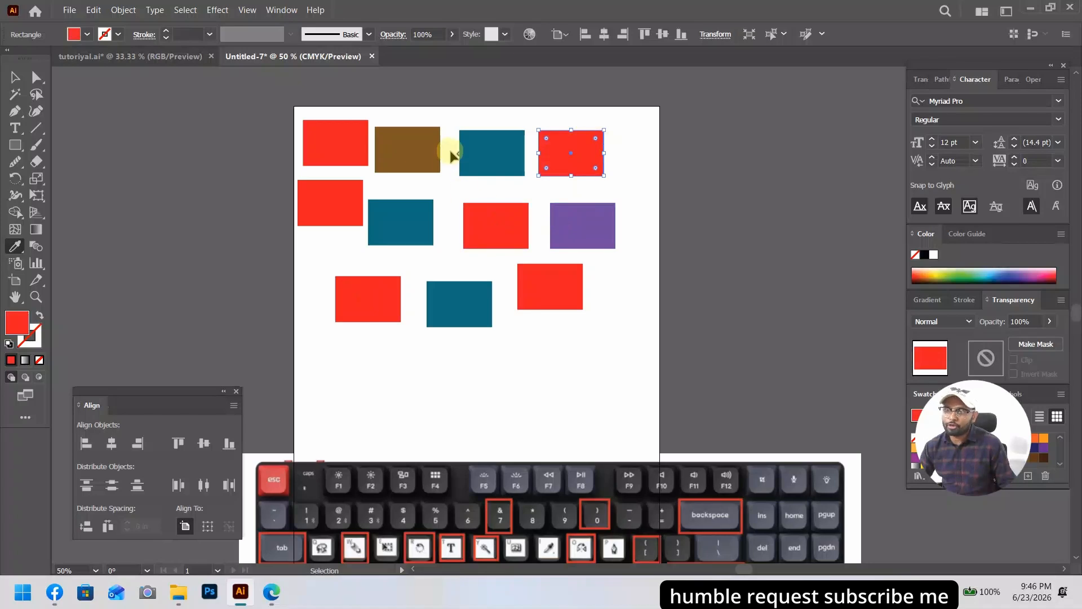
{"action": "left_click", "coordinate": [411, 156]}
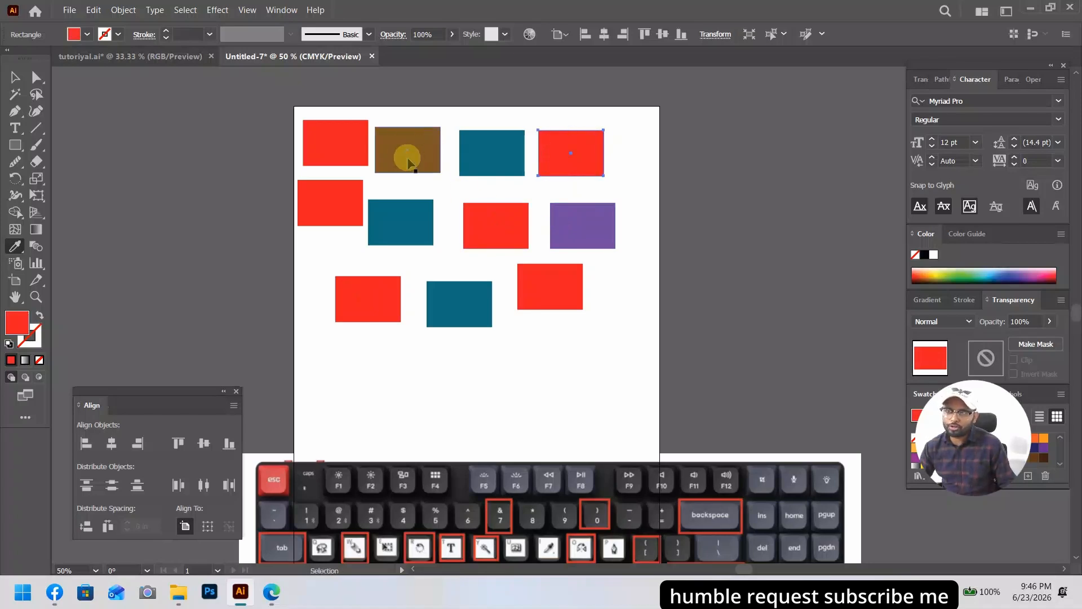
{"action": "left_click", "coordinate": [350, 152], "text": "ctrl"}
{"action": "left_click", "coordinate": [329, 214], "text": "ctrl"}
{"action": "left_click", "coordinate": [402, 228], "text": "ctrl"}
{"action": "left_click", "coordinate": [466, 231]}
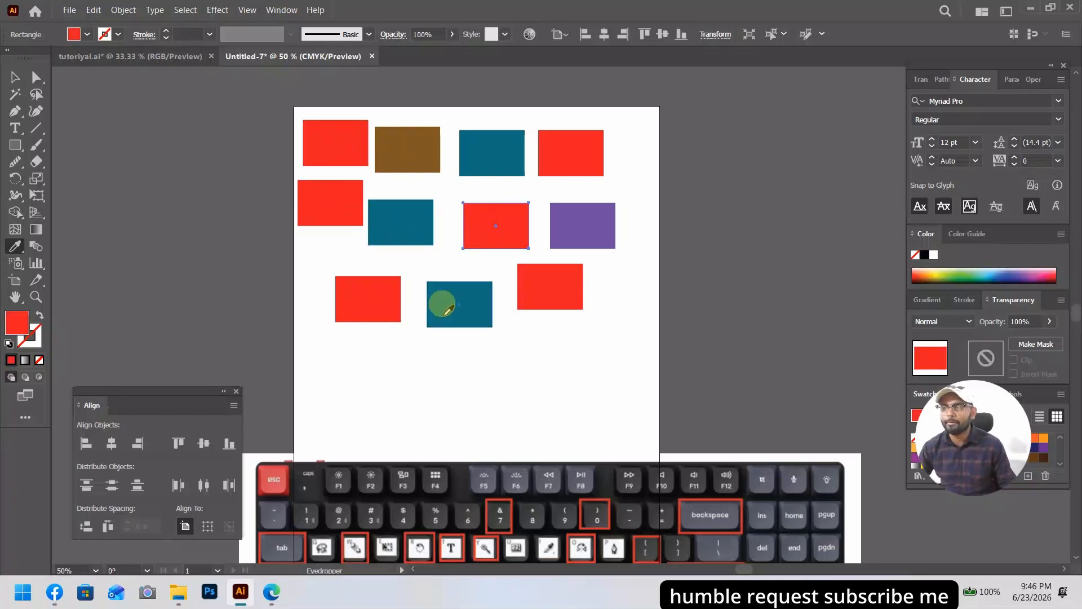
Fill the third row's leftmost rectangle magenta from the colour spectrum and copy that fill to the second row's leftmost rectangle with the Eyedropper.
{"action": "left_click", "coordinate": [376, 300]}
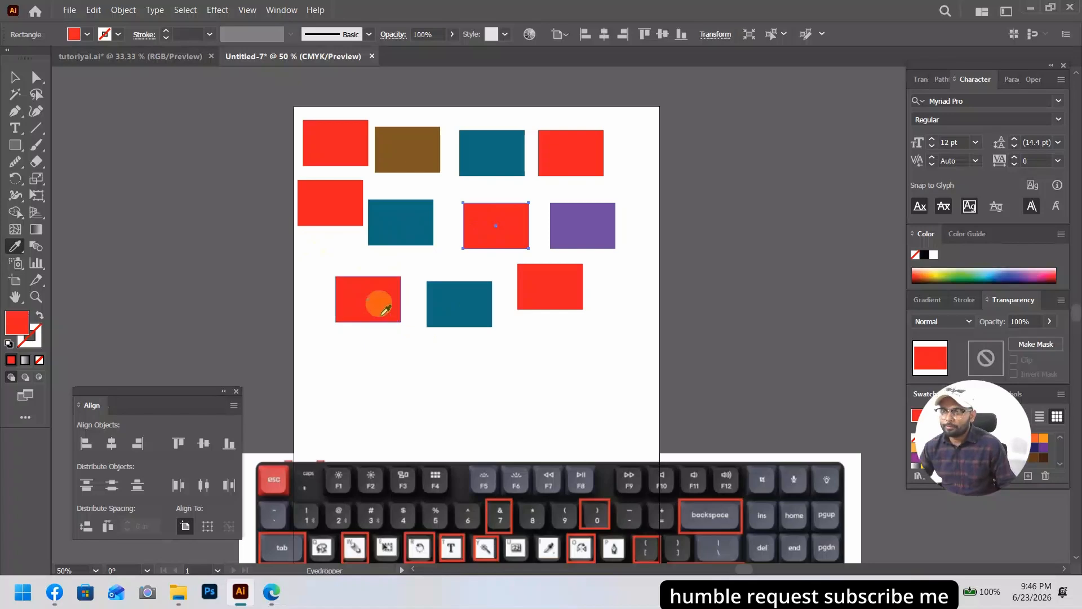
{"action": "left_click", "coordinate": [387, 307]}
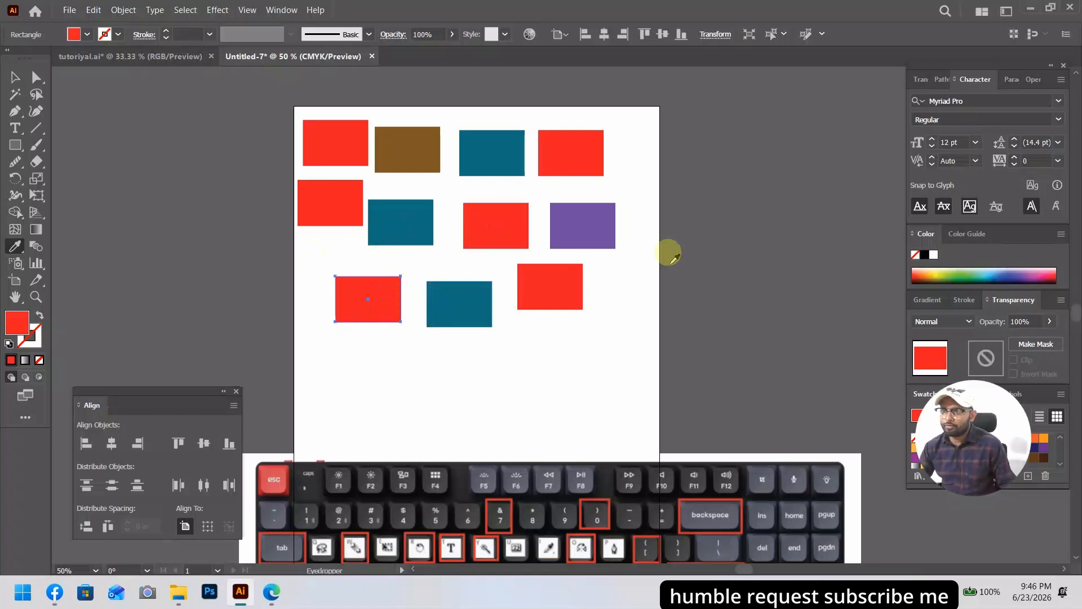
{"action": "left_click", "coordinate": [1047, 275]}
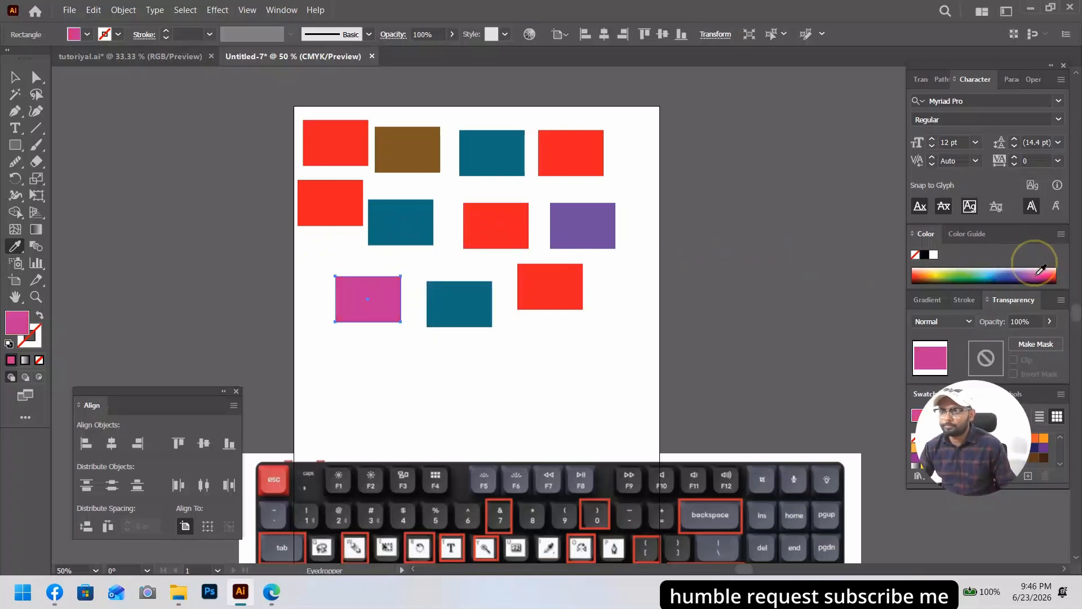
{"action": "left_click", "coordinate": [338, 194], "text": "ctrl"}
{"action": "left_click", "coordinate": [387, 287]}
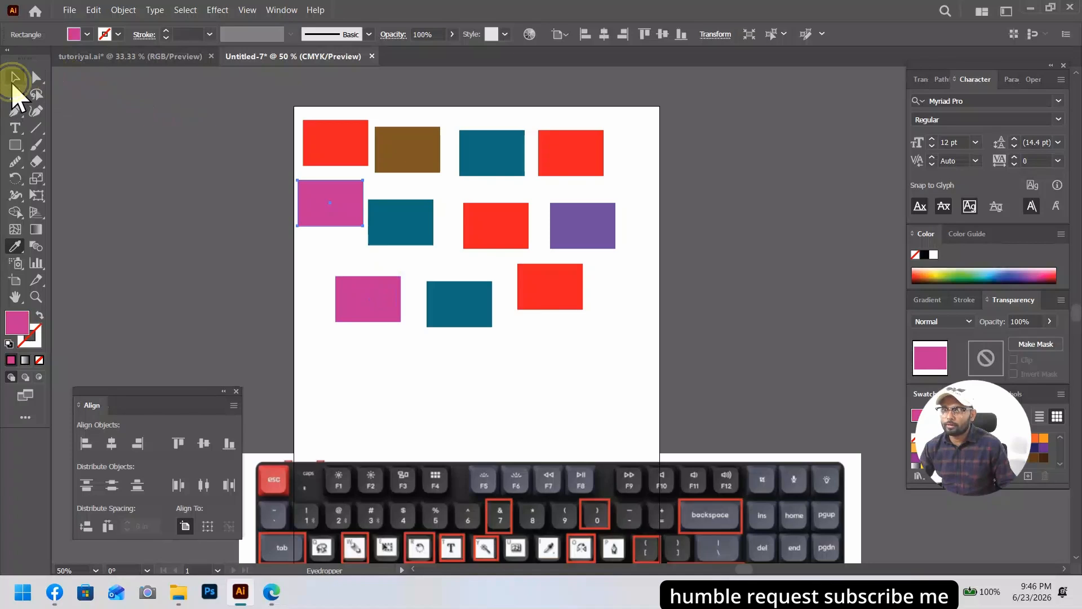
Move the keyboard reference image beside the artboard, and hide and restore all panels twice.
{"action": "left_click", "coordinate": [15, 77]}
{"action": "left_click_drag", "start_coordinate": [299, 519], "coordinate": [694, 236]}
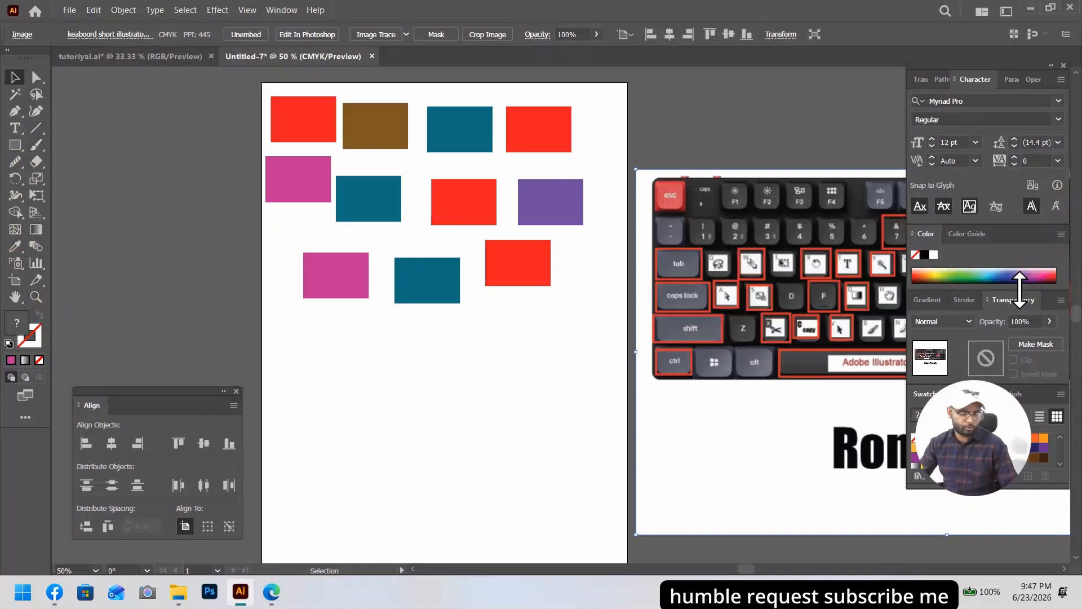
{"action": "key", "text": "Tab"}
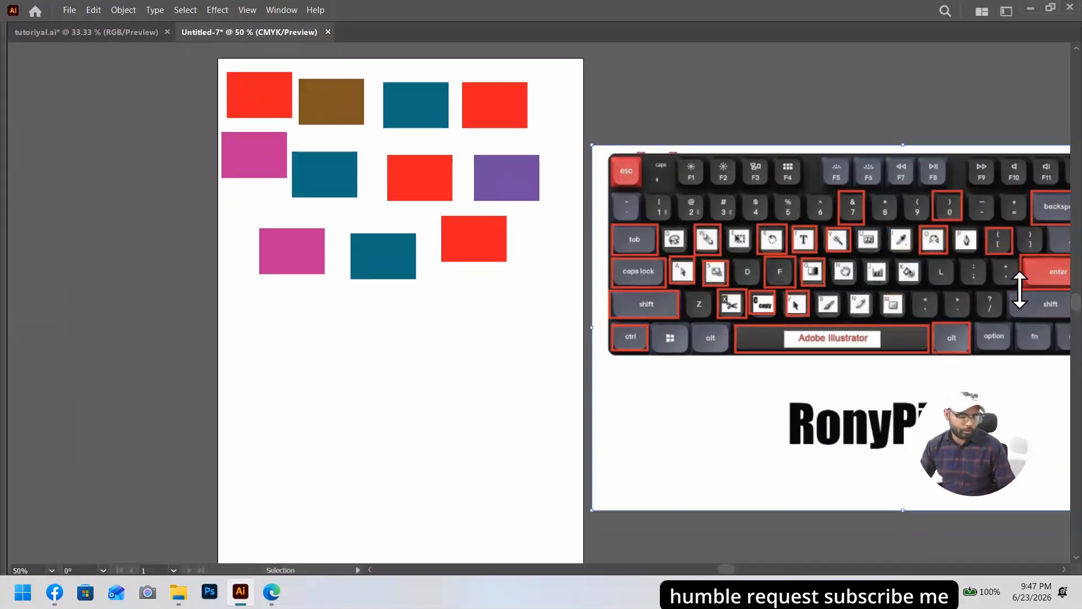
{"action": "key", "text": "Tab"}
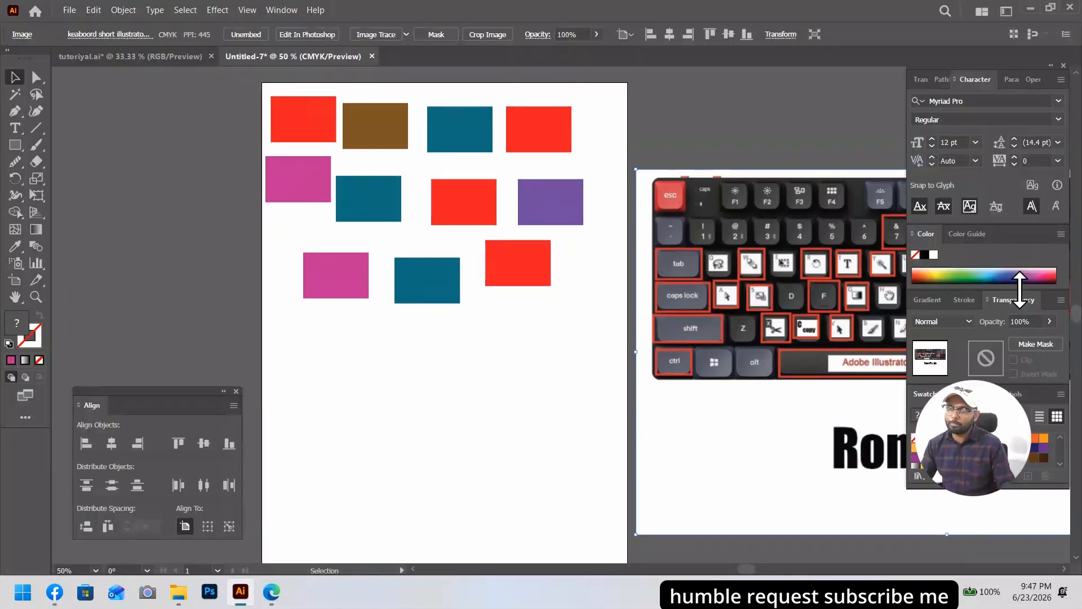
{"action": "key", "text": "Tab"}
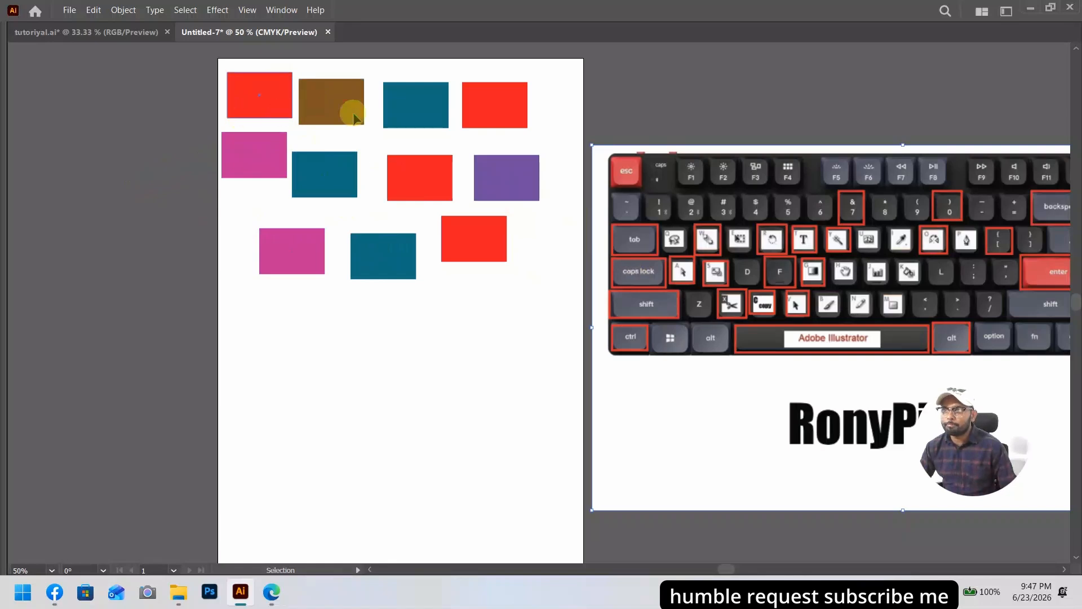
{"action": "key", "text": "Tab"}
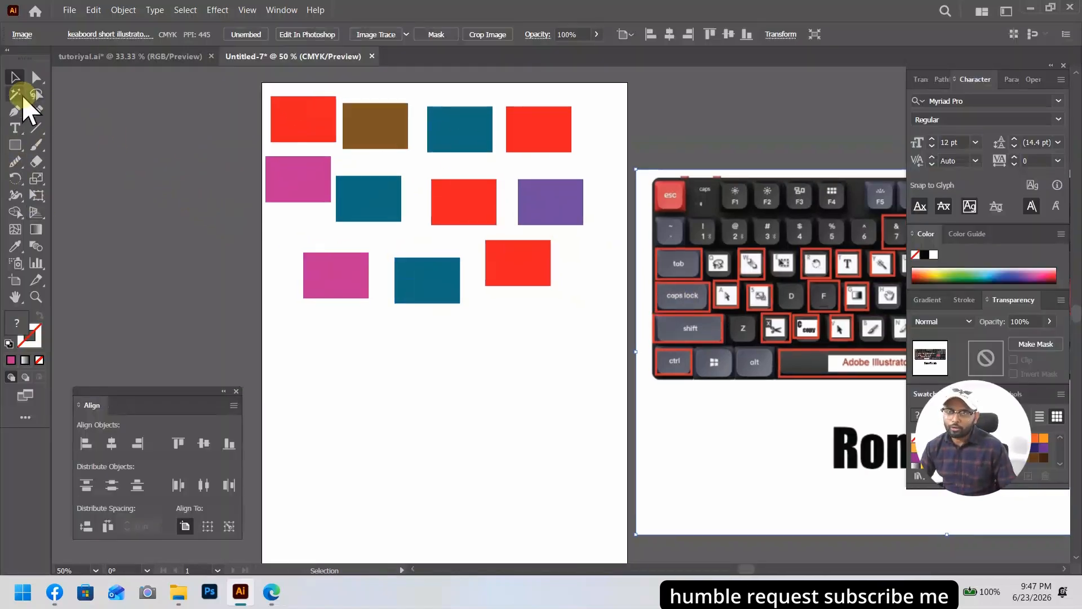
Move the keyboard reference image back below the rectangles and select all red rectangles with the Magic Wand.
{"action": "left_click", "coordinate": [15, 94]}
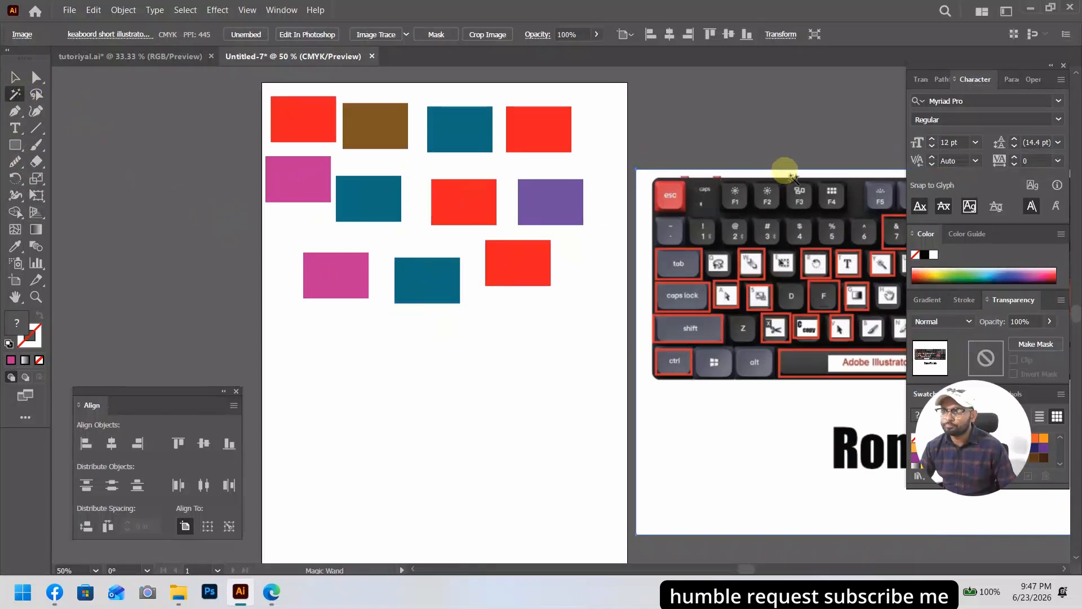
{"action": "left_click_drag", "start_coordinate": [791, 179], "coordinate": [335, 353]}
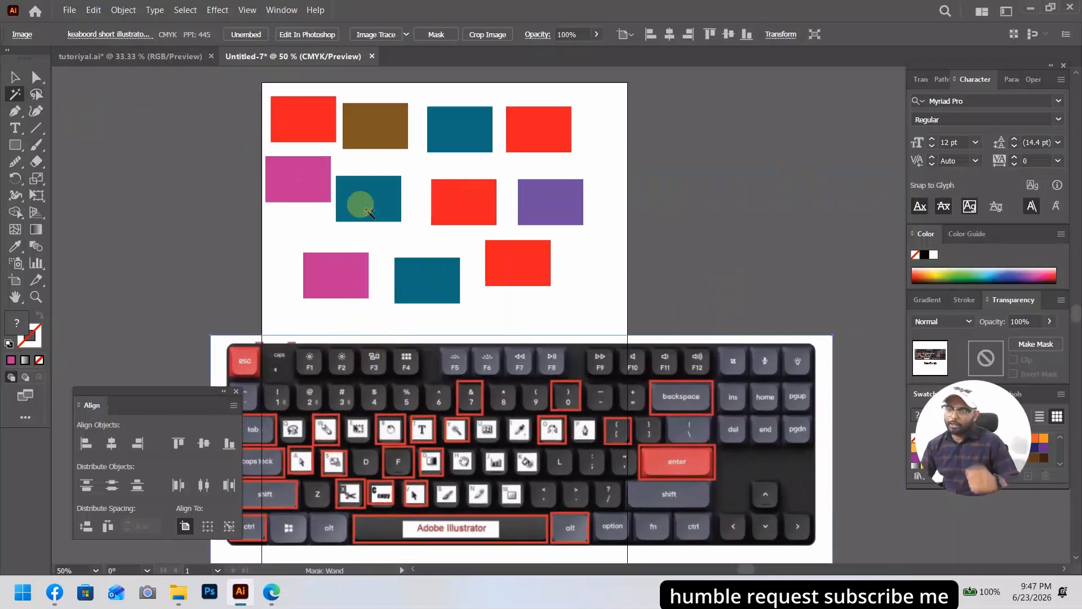
{"action": "left_click", "coordinate": [309, 121]}
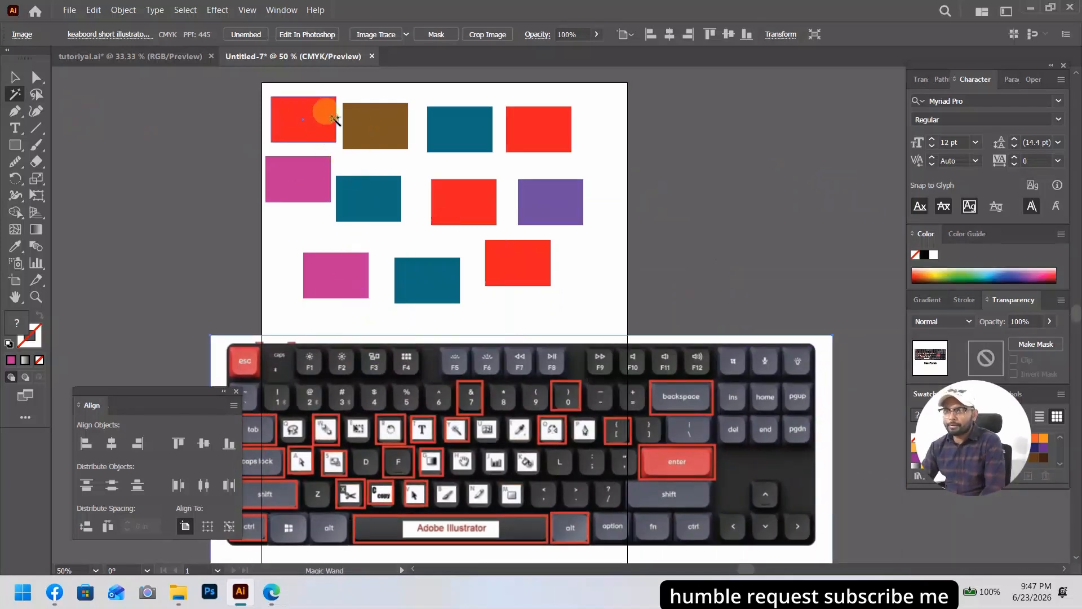
{"action": "left_click", "coordinate": [442, 188]}
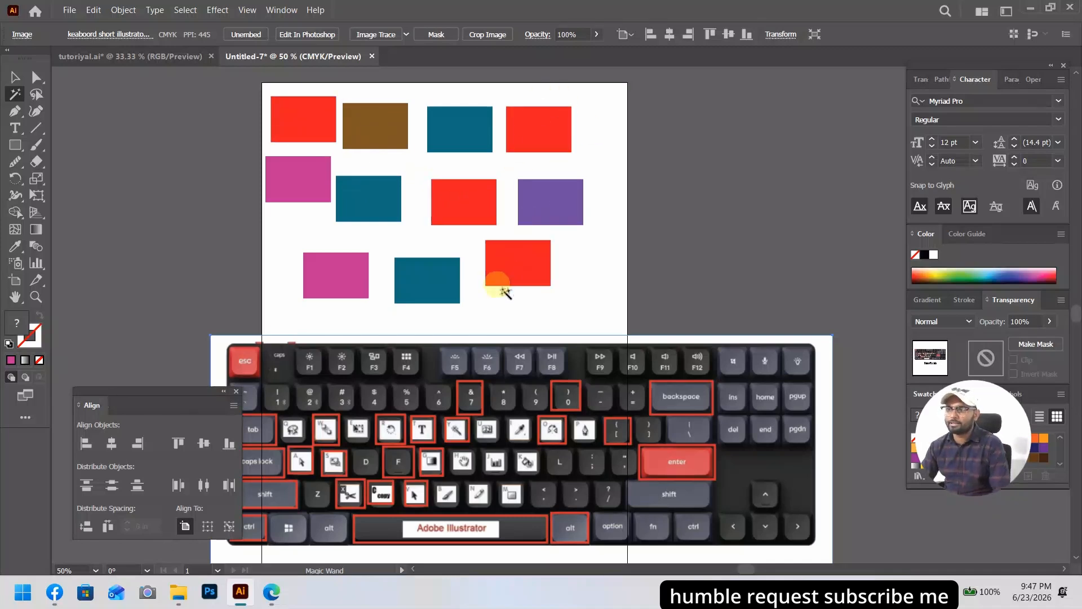
{"action": "left_click", "coordinate": [501, 263]}
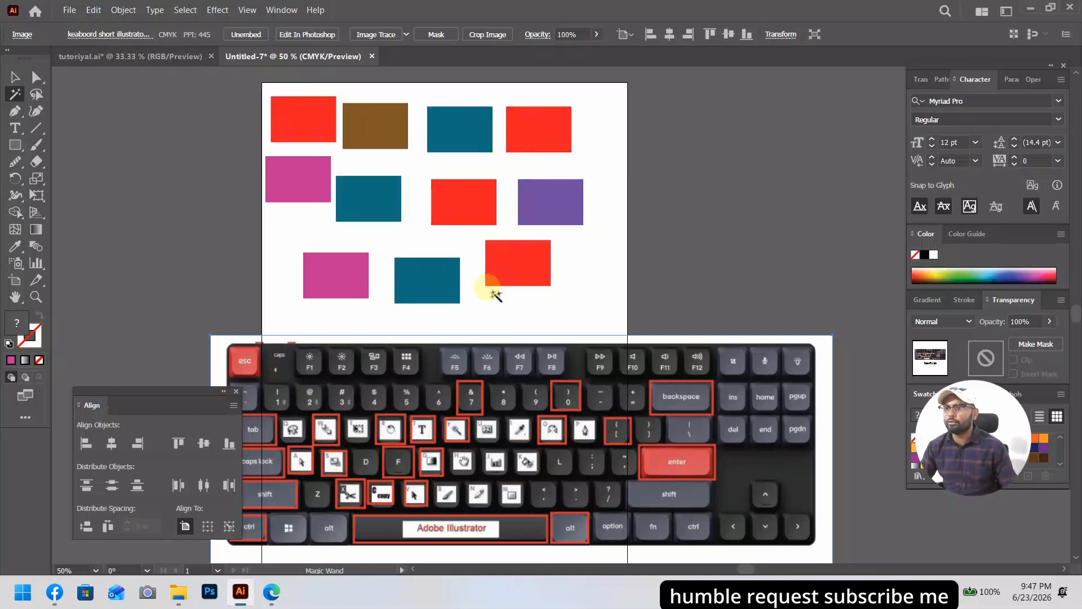
{"action": "left_click", "coordinate": [510, 273]}
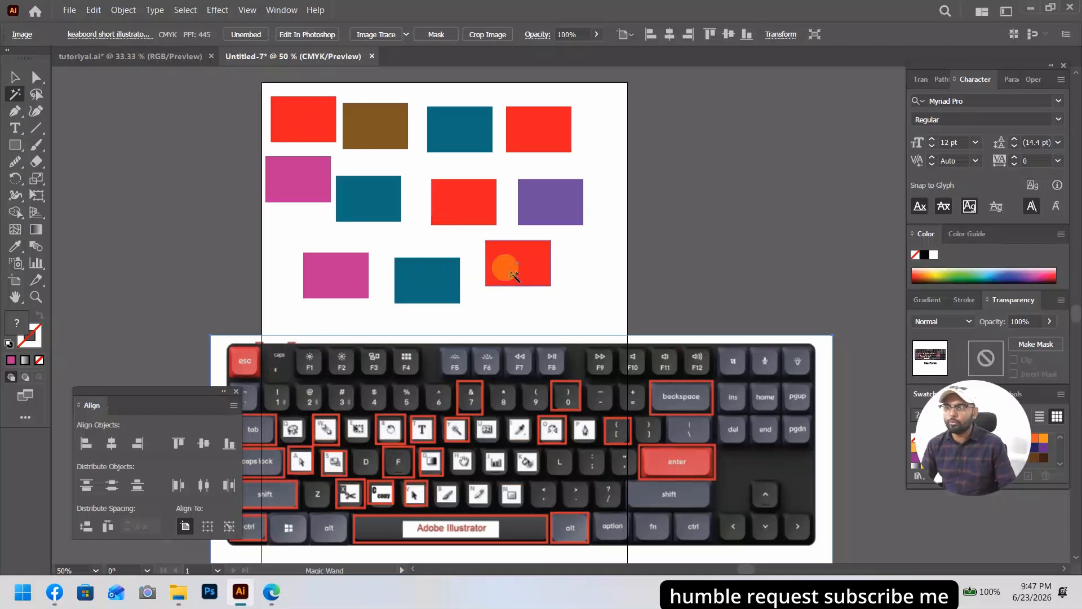
{"action": "left_click", "coordinate": [323, 136]}
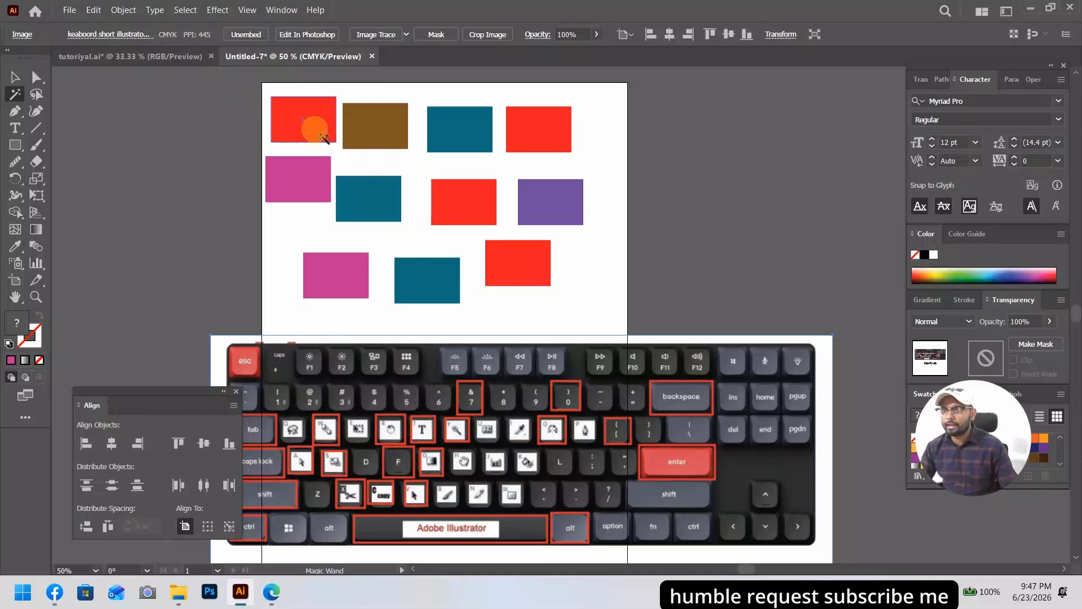
{"action": "left_click", "coordinate": [323, 129]}
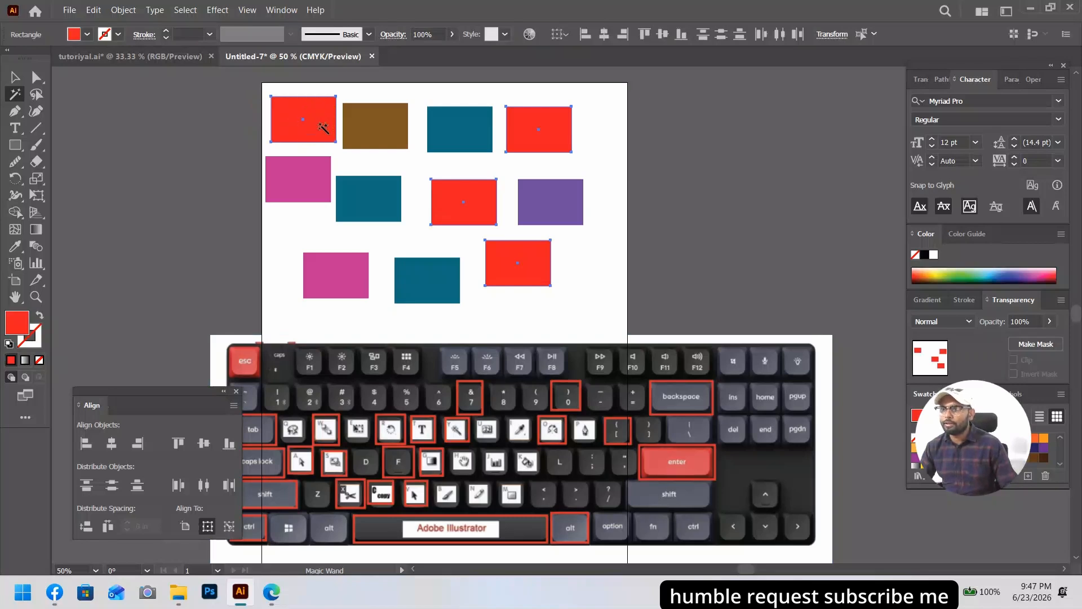
{"action": "left_click", "coordinate": [479, 198]}
{"action": "left_click", "coordinate": [509, 268]}
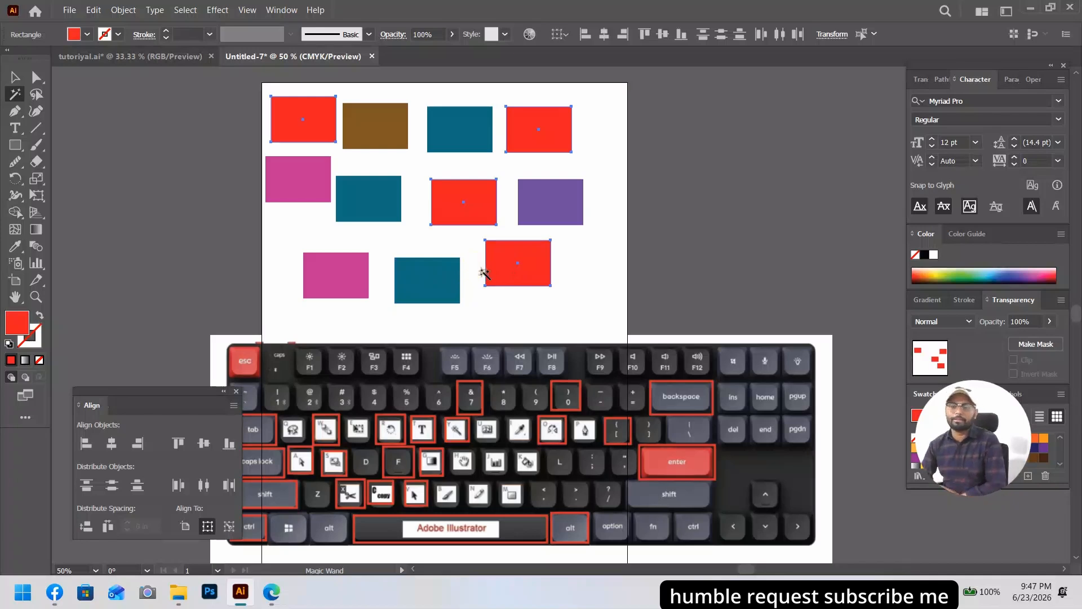
Select the teal, the purple and the magenta rectangles in turn by fill colour with the Magic Wand.
{"action": "left_click", "coordinate": [453, 124]}
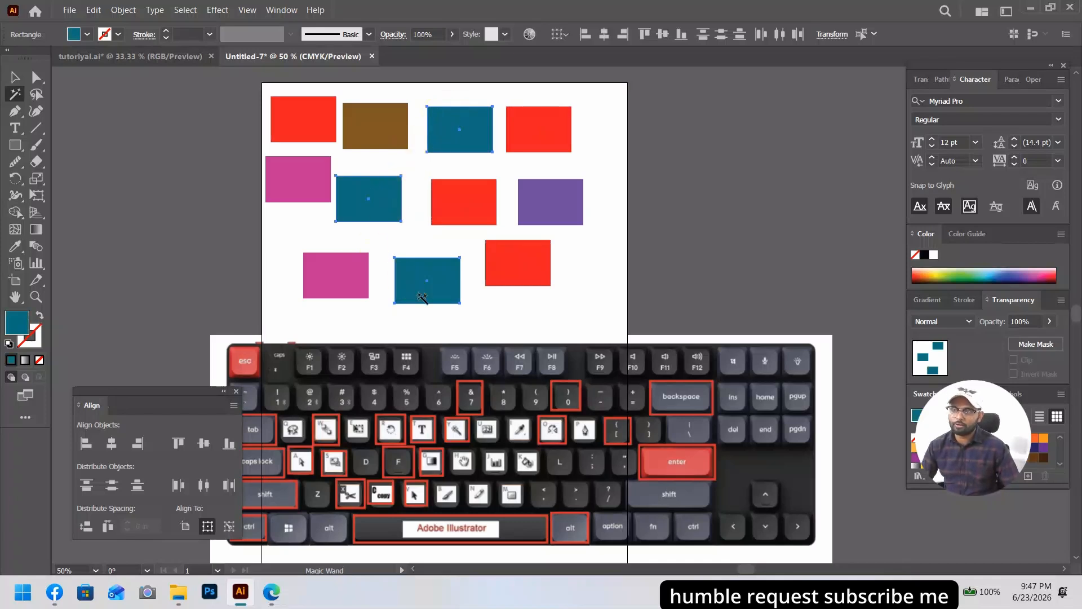
{"action": "left_click", "coordinate": [571, 218]}
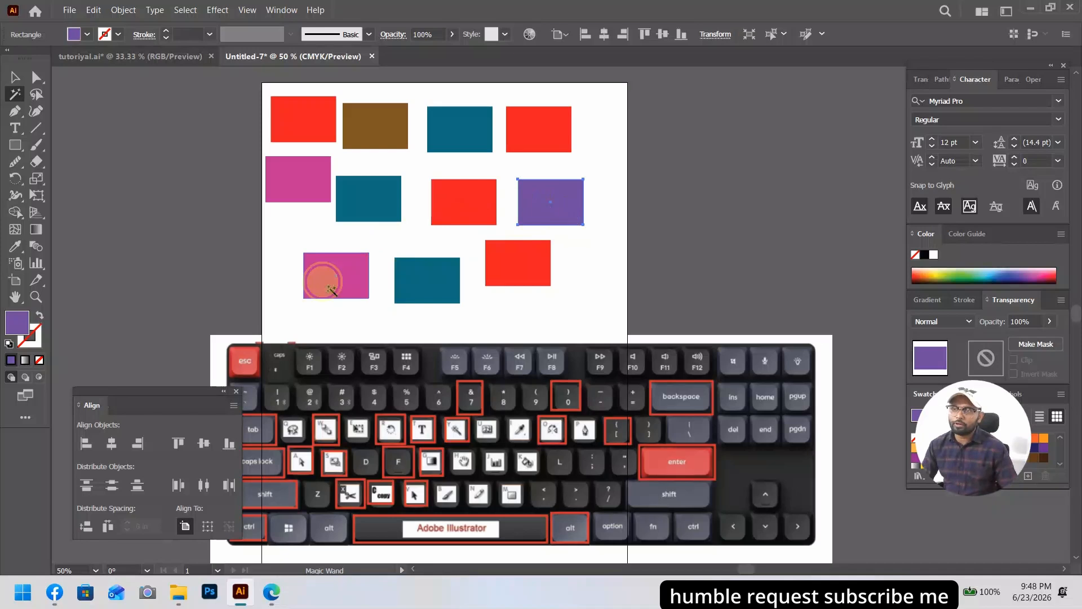
{"action": "left_click", "coordinate": [313, 255]}
{"action": "left_click", "coordinate": [298, 179]}
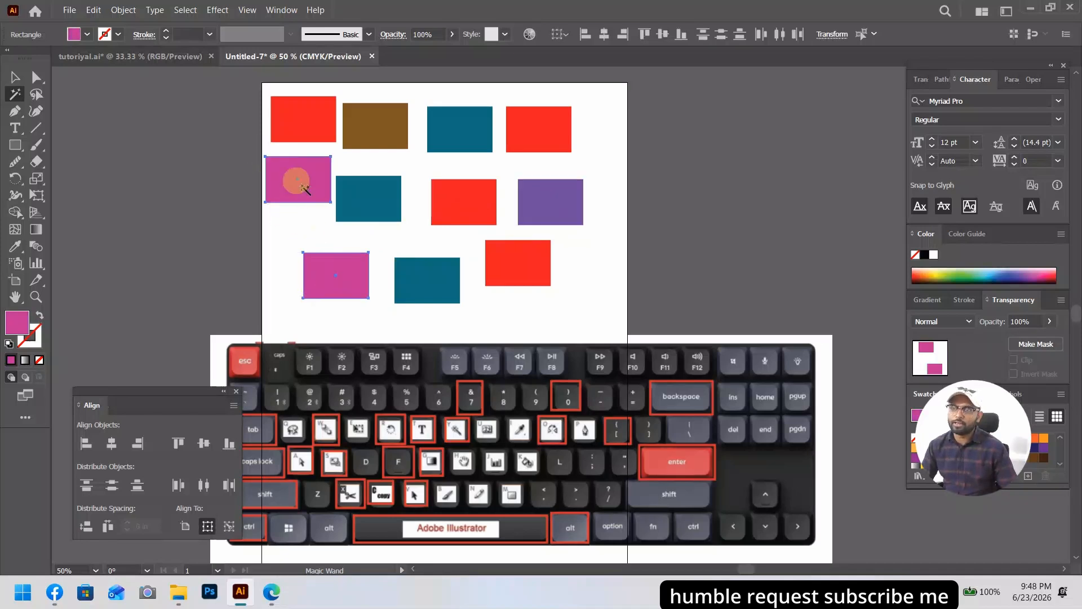
Activate the Lasso tool and deselect the magenta rectangles.
{"action": "left_click", "coordinate": [37, 94]}
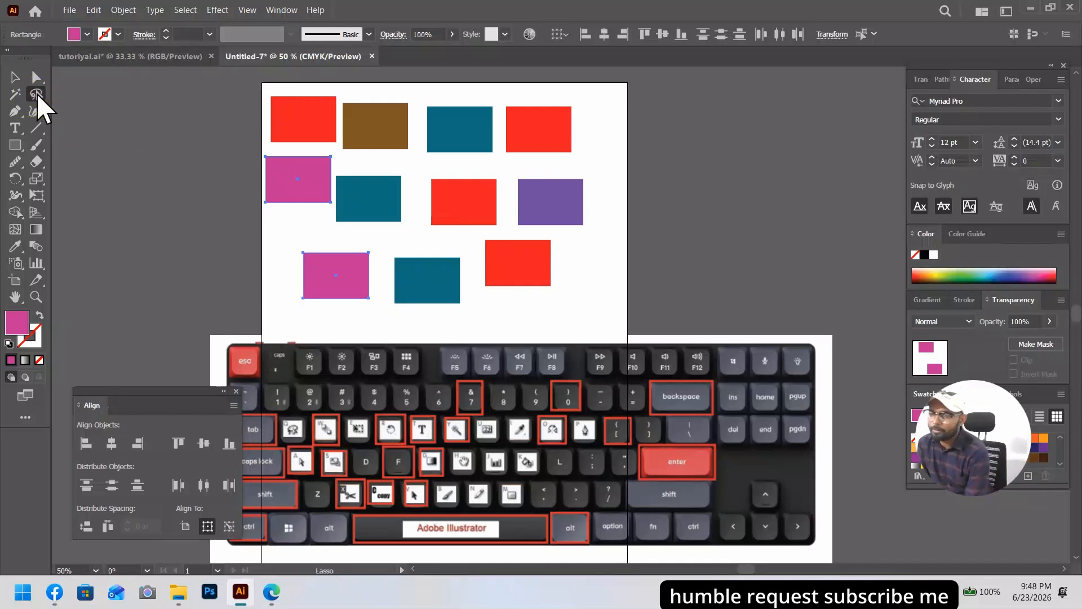
{"action": "key", "text": "ctrl"}
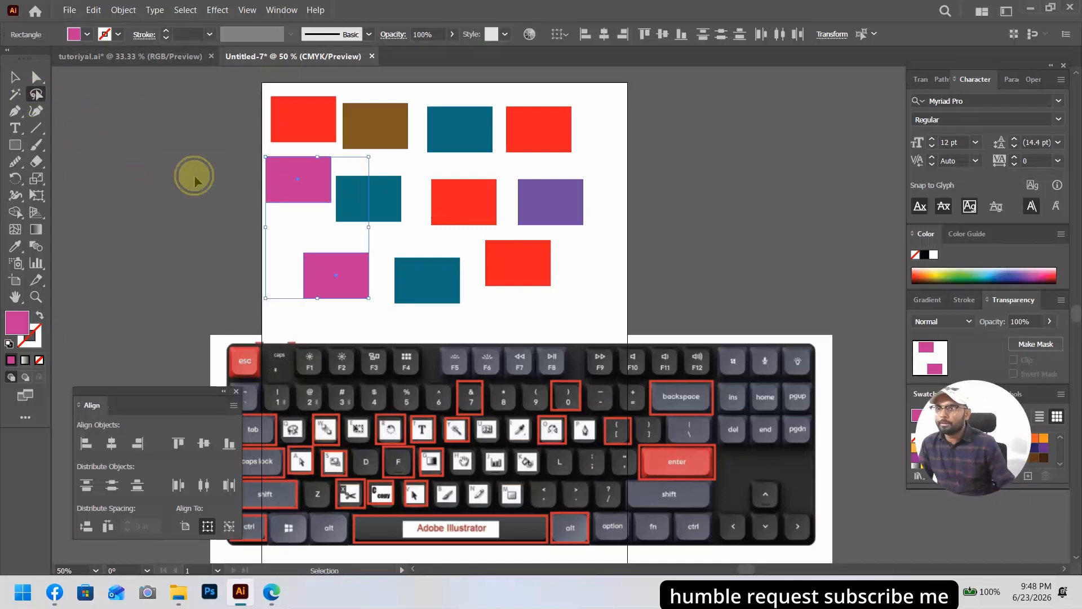
{"action": "left_click", "coordinate": [194, 175], "text": "ctrl"}
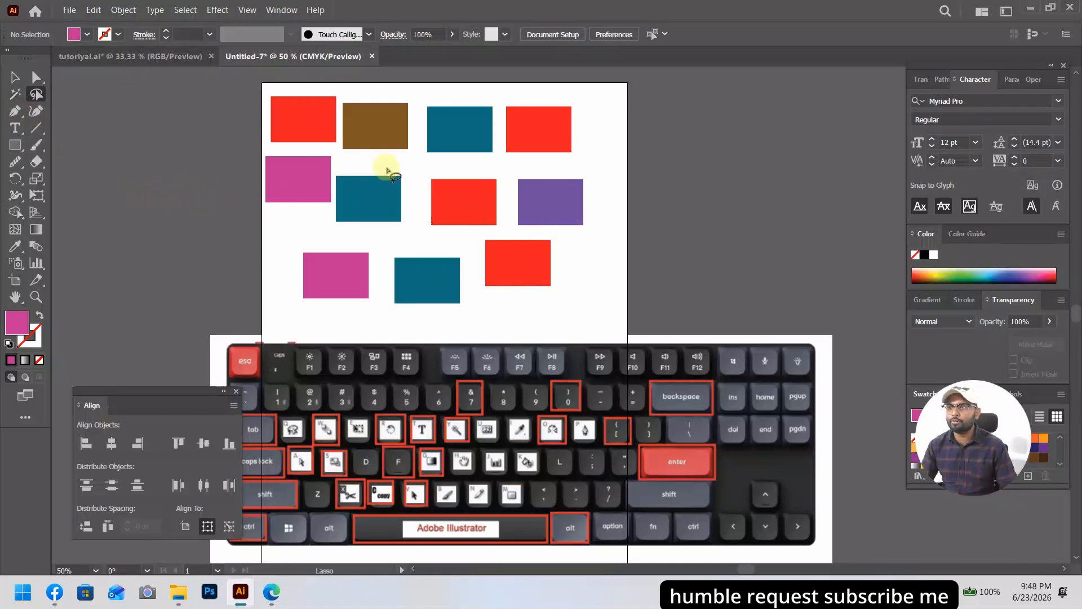
Select the purple rectangle with the Magic Wand, and lasso it together with the middle-row red and teal rectangles and the lowest red one.
{"action": "left_click", "coordinate": [15, 94]}
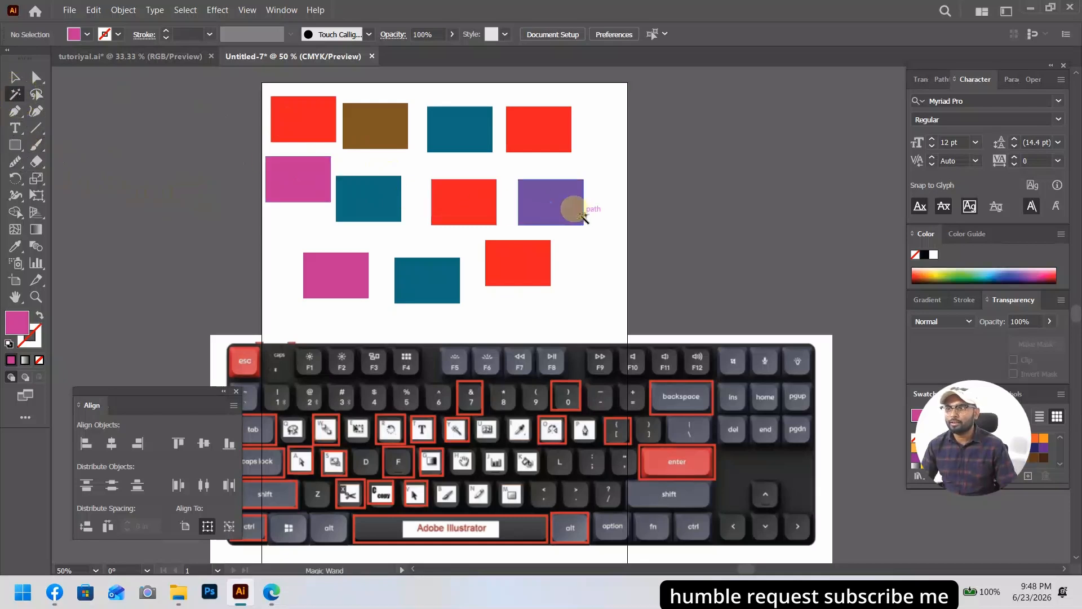
{"action": "left_click", "coordinate": [544, 212]}
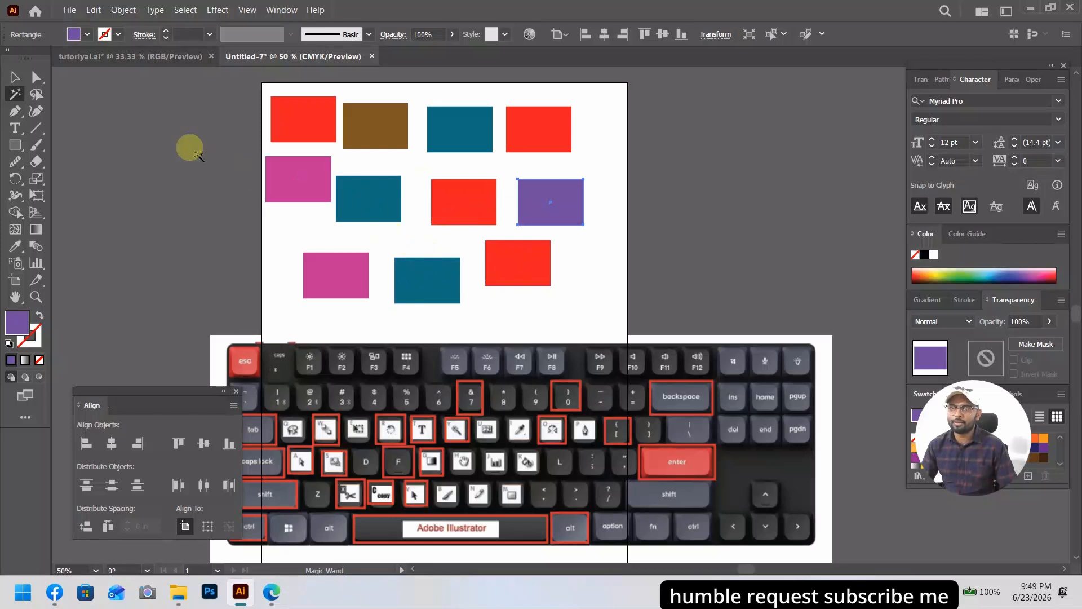
{"action": "left_click", "coordinate": [36, 94]}
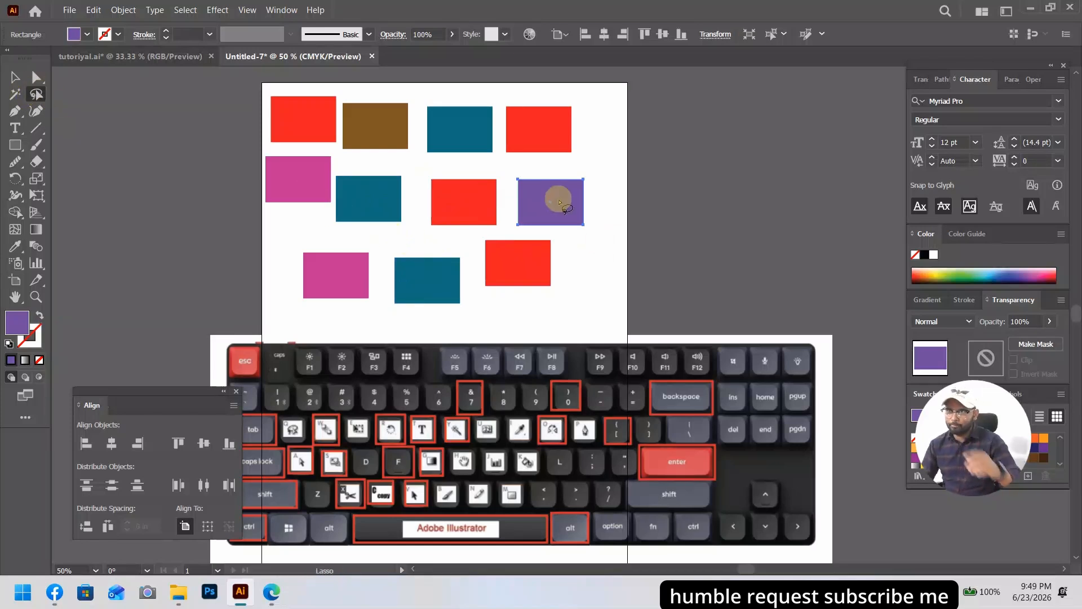
{"action": "mouse_move", "coordinate": [559, 201]}
{"action": "left_mouse_down"}
{"action": "mouse_move", "coordinate": [484, 166]}
{"action": "mouse_move", "coordinate": [435, 168]}
{"action": "left_mouse_up"}
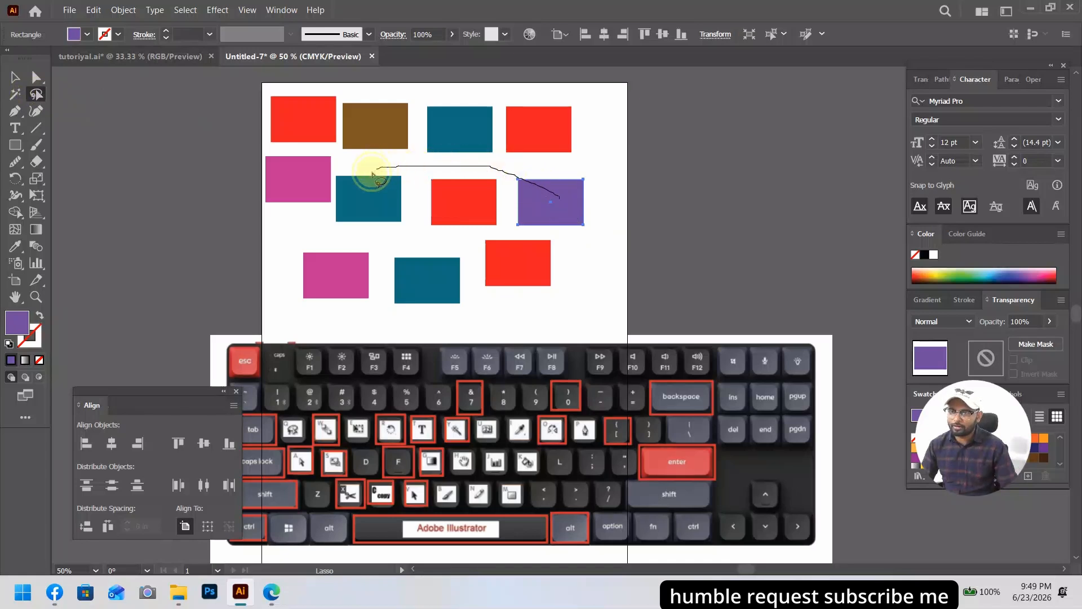
{"action": "mouse_move", "coordinate": [370, 184]}
{"action": "left_mouse_down"}
{"action": "mouse_move", "coordinate": [444, 250]}
{"action": "mouse_move", "coordinate": [510, 264]}
{"action": "left_mouse_up"}
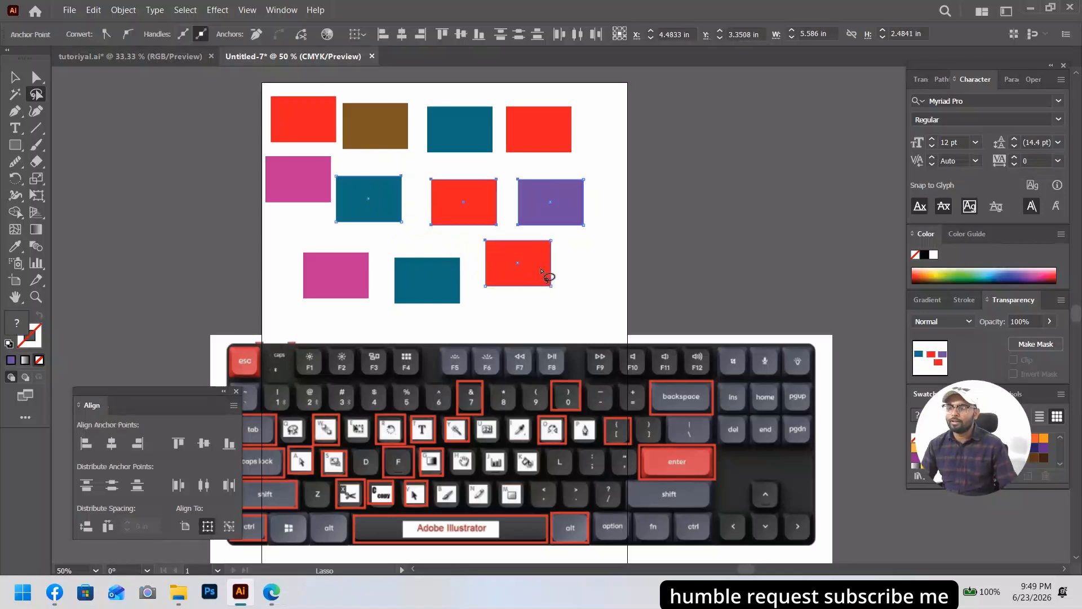
Lasso a mixed group starting at the purple rectangle, then lasso only the brown rectangle and the two teal ones below it.
{"action": "left_click", "coordinate": [572, 216]}
{"action": "mouse_move", "coordinate": [556, 208]}
{"action": "left_mouse_down"}
{"action": "mouse_move", "coordinate": [595, 182]}
{"action": "mouse_move", "coordinate": [614, 142]}
{"action": "mouse_move", "coordinate": [591, 90]}
{"action": "mouse_move", "coordinate": [497, 69]}
{"action": "mouse_move", "coordinate": [249, 219]}
{"action": "mouse_move", "coordinate": [215, 249]}
{"action": "mouse_move", "coordinate": [207, 275]}
{"action": "mouse_move", "coordinate": [308, 347]}
{"action": "mouse_move", "coordinate": [329, 342]}
{"action": "mouse_move", "coordinate": [370, 282]}
{"action": "mouse_move", "coordinate": [413, 293]}
{"action": "mouse_move", "coordinate": [455, 338]}
{"action": "left_mouse_up"}
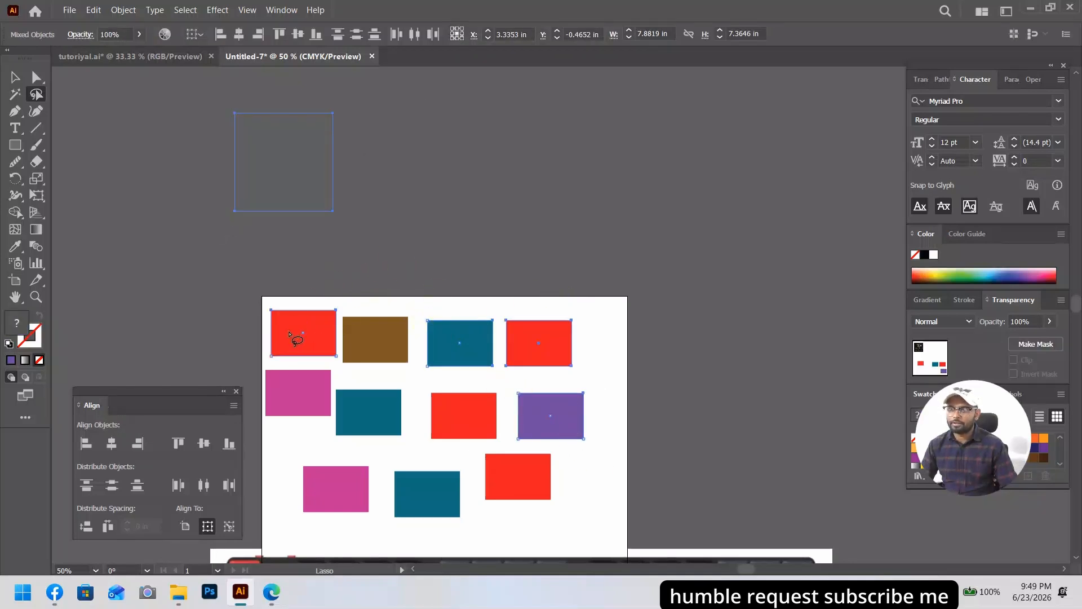
{"action": "scroll", "coordinate": [355, 389], "scroll_direction": "down", "scroll_amount": 1}
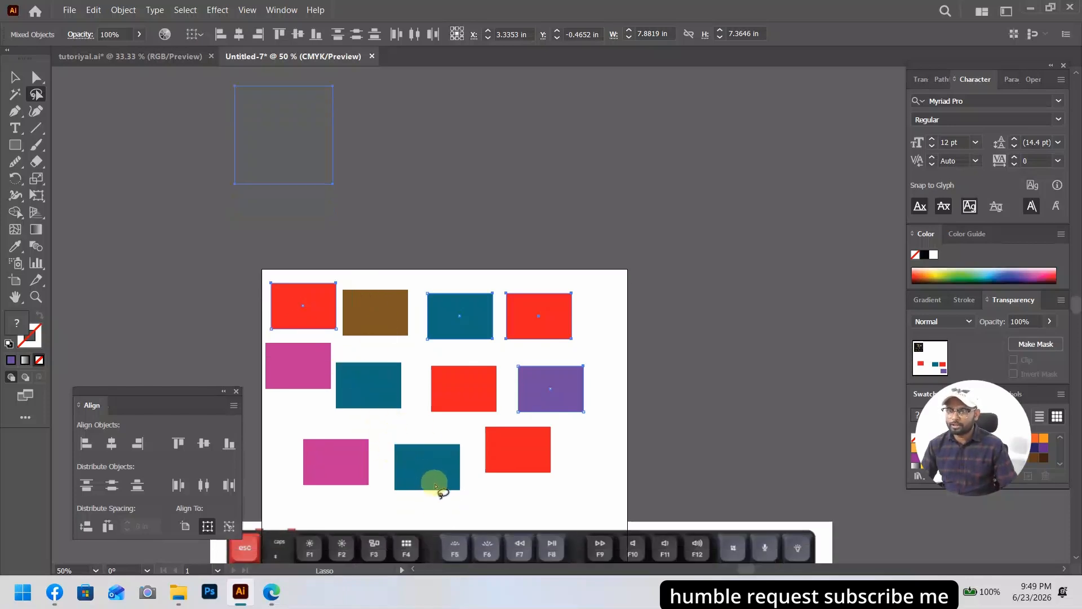
{"action": "mouse_move", "coordinate": [431, 489]}
{"action": "left_mouse_down"}
{"action": "mouse_move", "coordinate": [381, 387]}
{"action": "mouse_move", "coordinate": [376, 311]}
{"action": "left_mouse_up"}
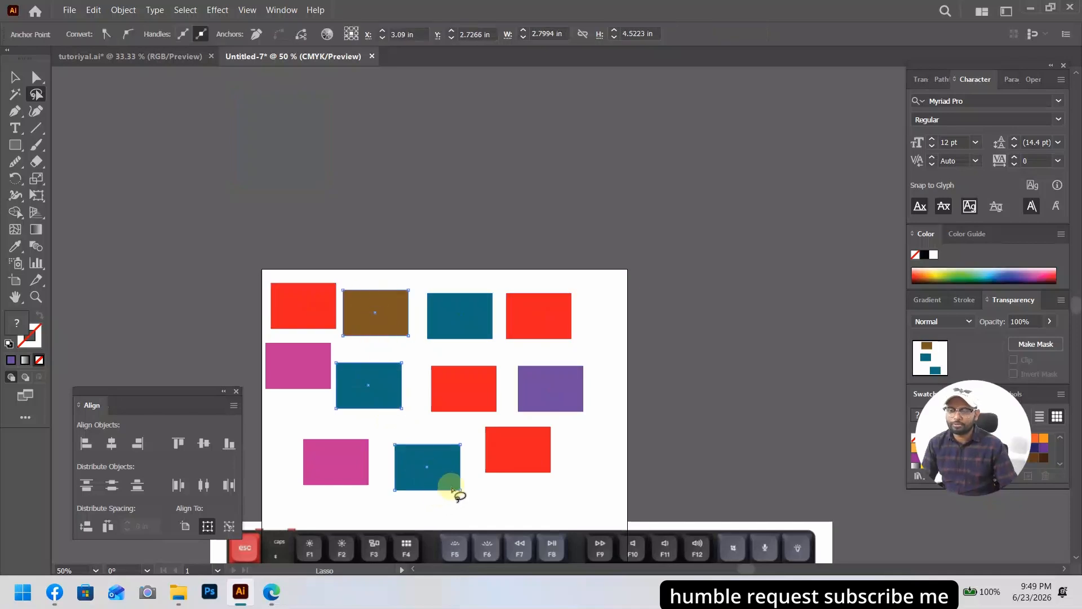
Activate the Selection tool and deselect the lassoed brown and teal rectangles.
{"action": "scroll", "coordinate": [447, 461], "scroll_direction": "down", "scroll_amount": 1}
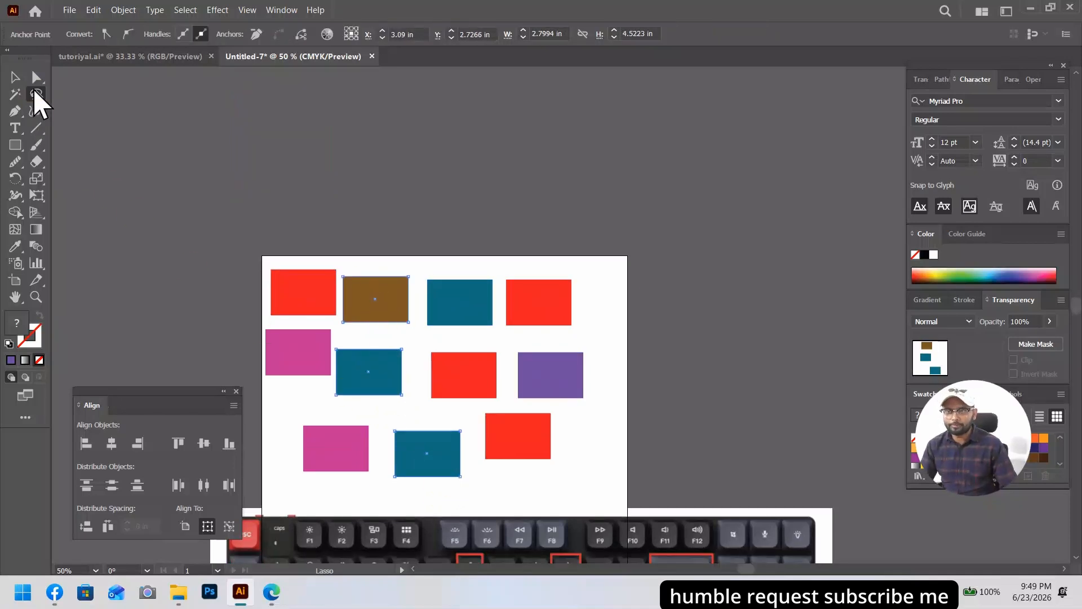
{"action": "left_click", "coordinate": [17, 98]}
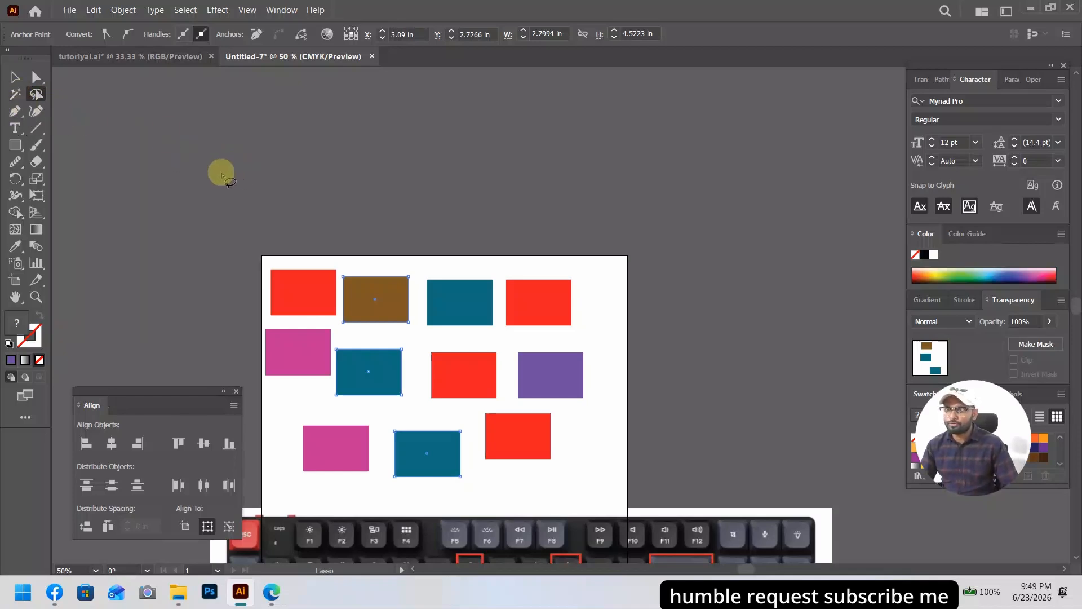
{"action": "left_click", "coordinate": [16, 78]}
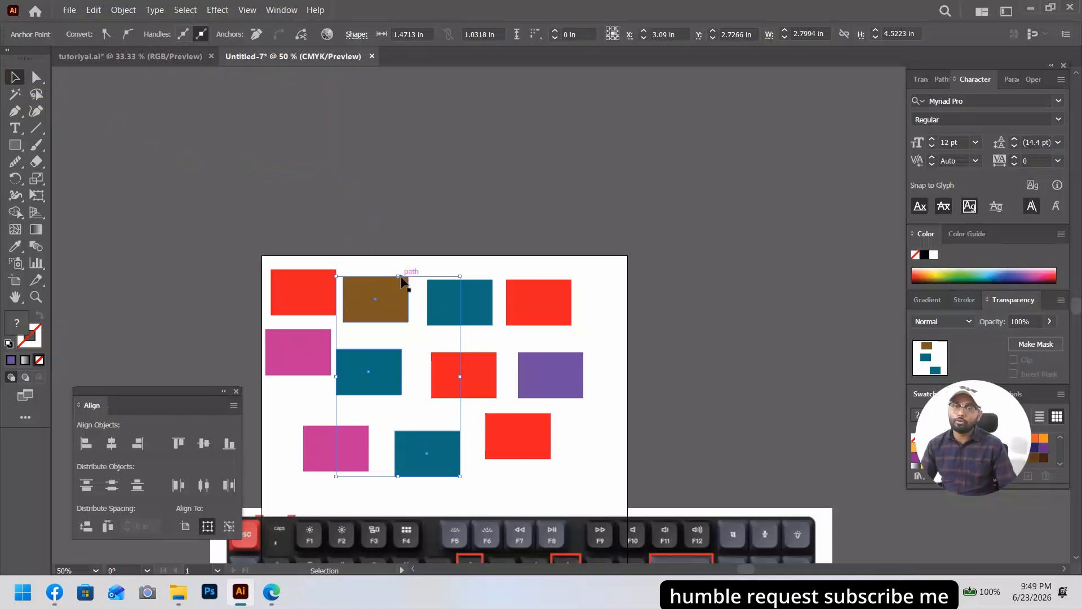
{"action": "scroll", "coordinate": [404, 282], "scroll_direction": "down", "scroll_amount": 3}
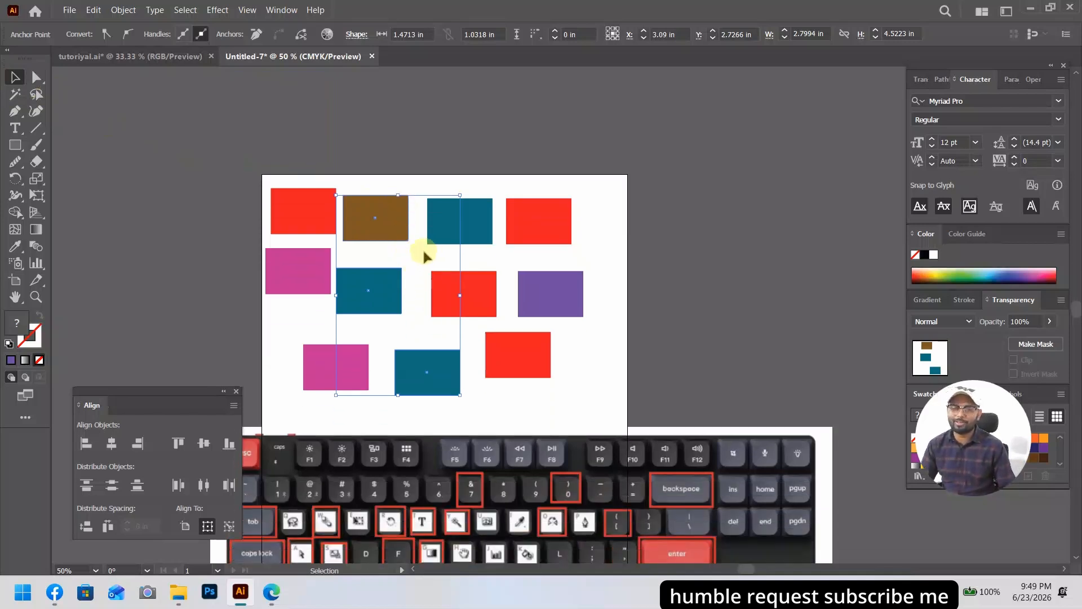
{"action": "left_click", "coordinate": [159, 189]}
Move the keyboard reference image further down to leave more free space below the rectangles.
{"action": "left_click_drag", "start_coordinate": [165, 285], "coordinate": [170, 203]}
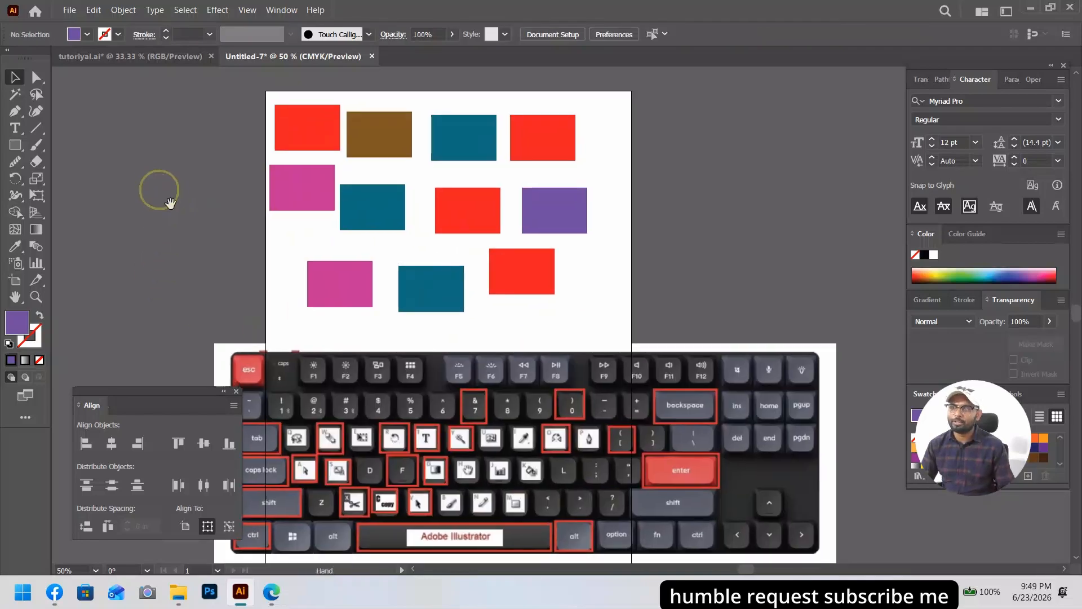
{"action": "left_click_drag", "start_coordinate": [395, 394], "coordinate": [394, 470]}
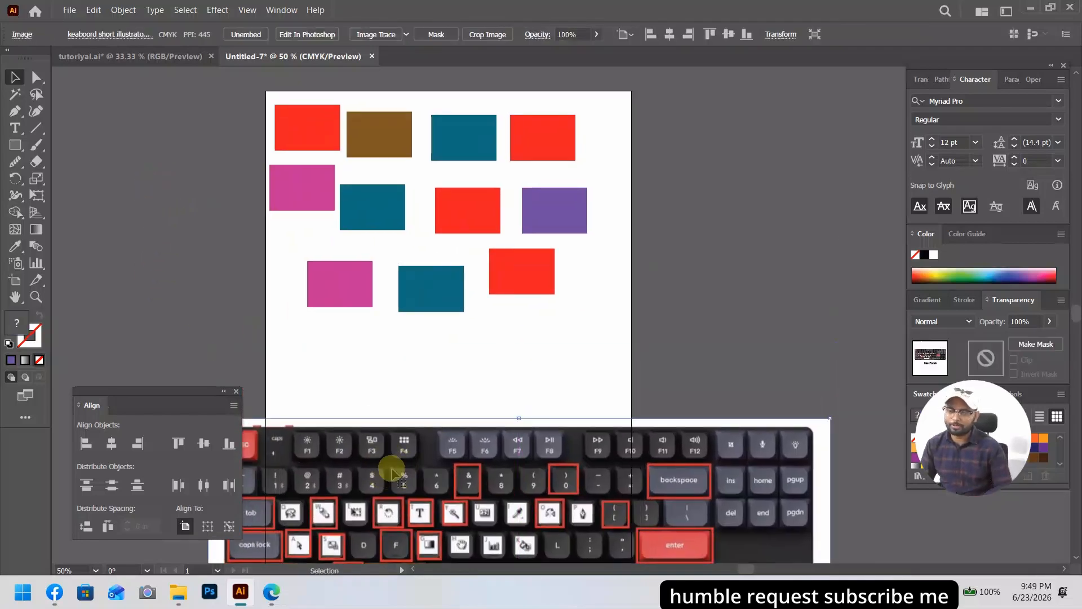
{"action": "left_click_drag", "start_coordinate": [322, 507], "coordinate": [345, 510]}
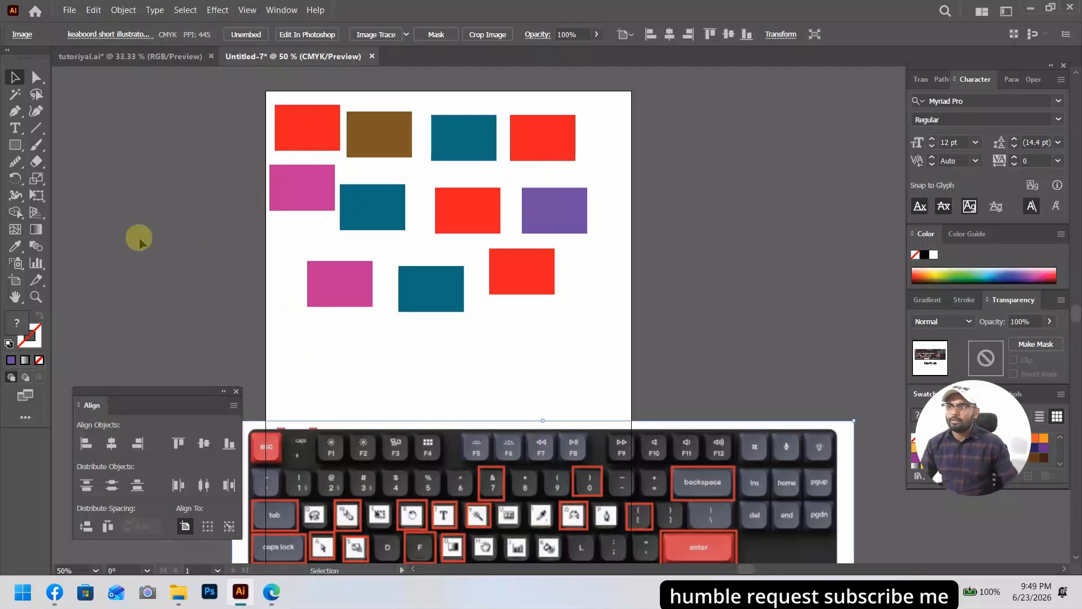
Clear all the coloured rectangles from the artboard, keeping the keyboard reference image.
{"action": "left_click", "coordinate": [14, 113]}
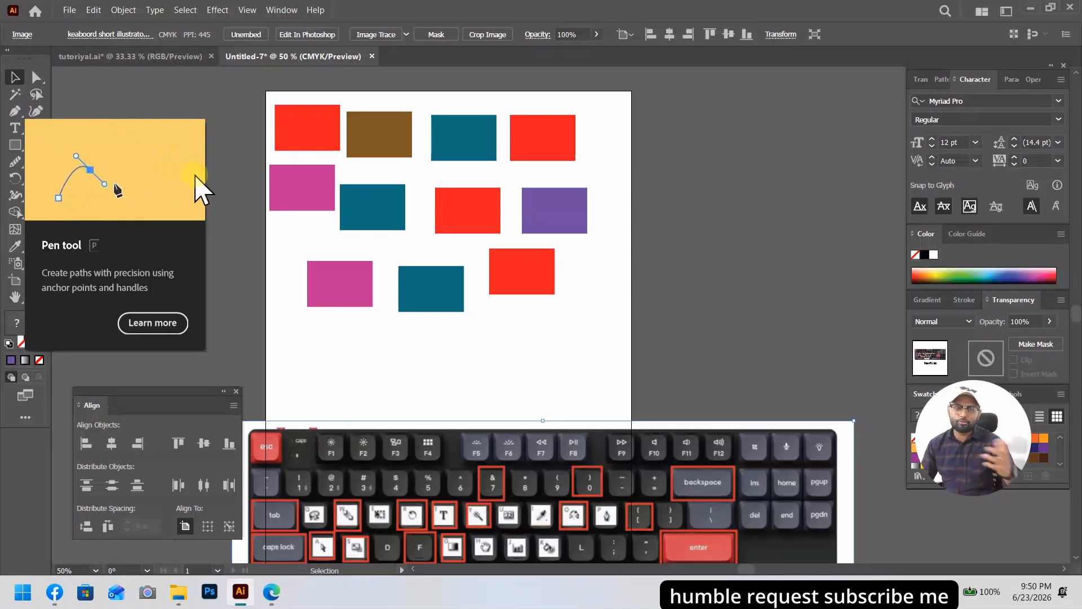
{"action": "scroll", "coordinate": [313, 183], "scroll_direction": "up", "scroll_amount": 1}
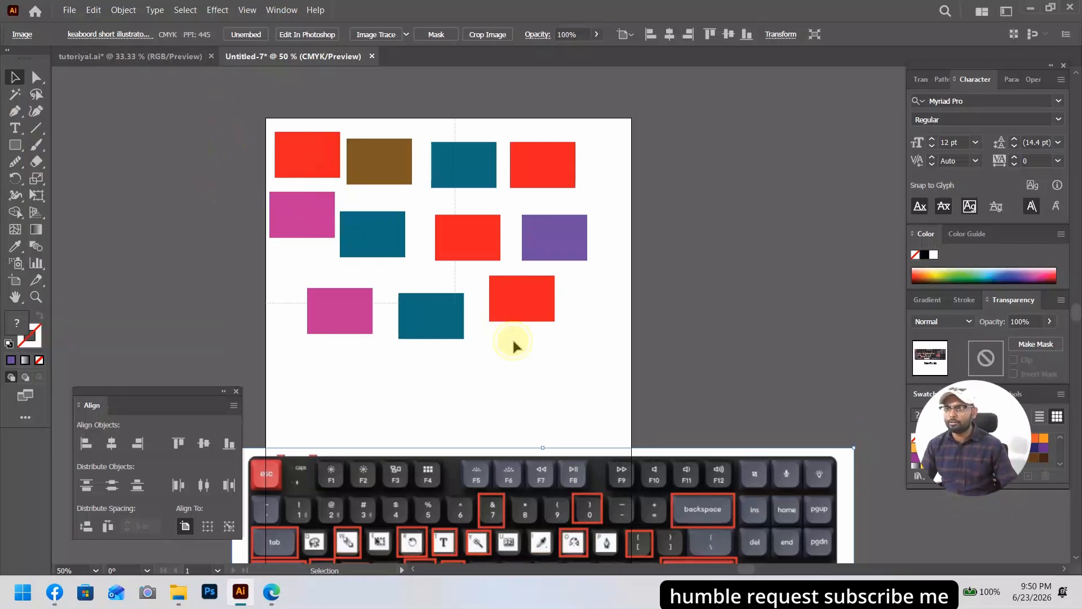
{"action": "left_click", "coordinate": [617, 350]}
{"action": "key", "text": "ctrl+z"}
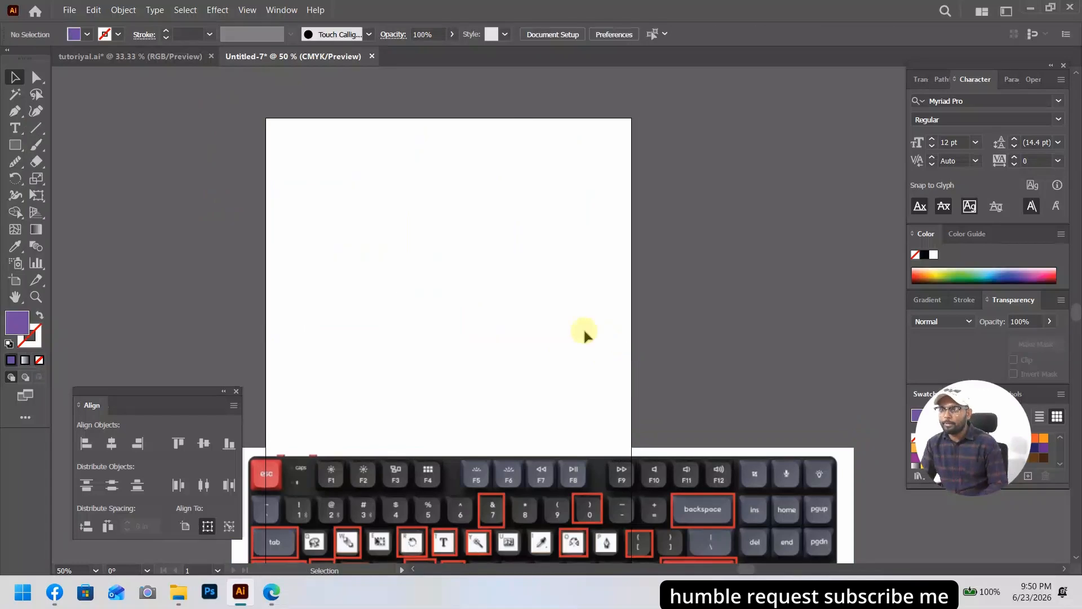
Draw one large purple rectangle in the upper part of the empty artboard with the Rectangle tool.
{"action": "scroll", "coordinate": [492, 374], "scroll_direction": "down", "scroll_amount": 1}
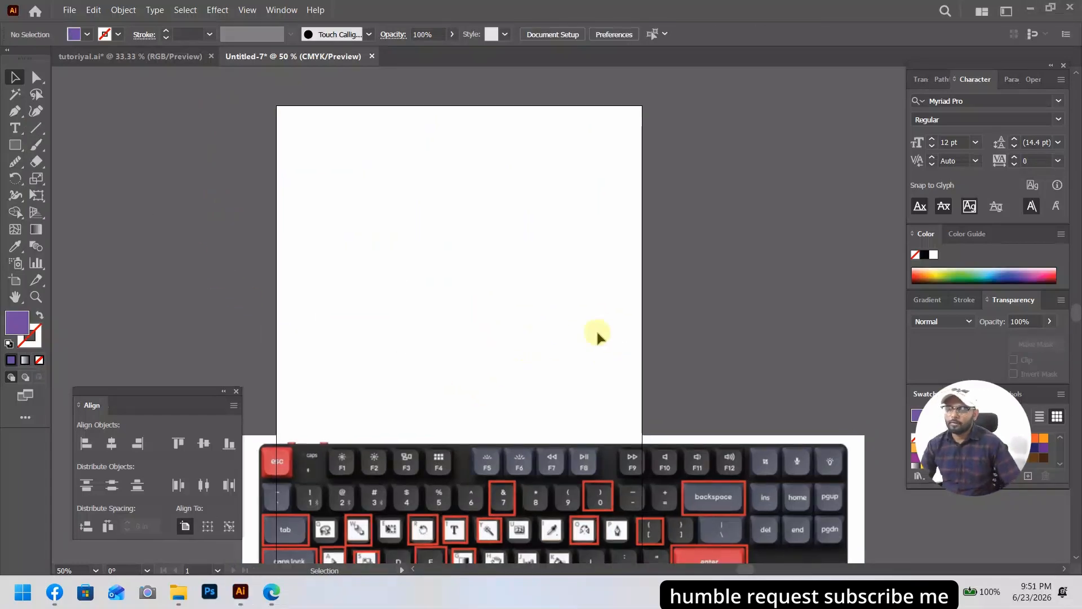
{"action": "key", "text": "p"}
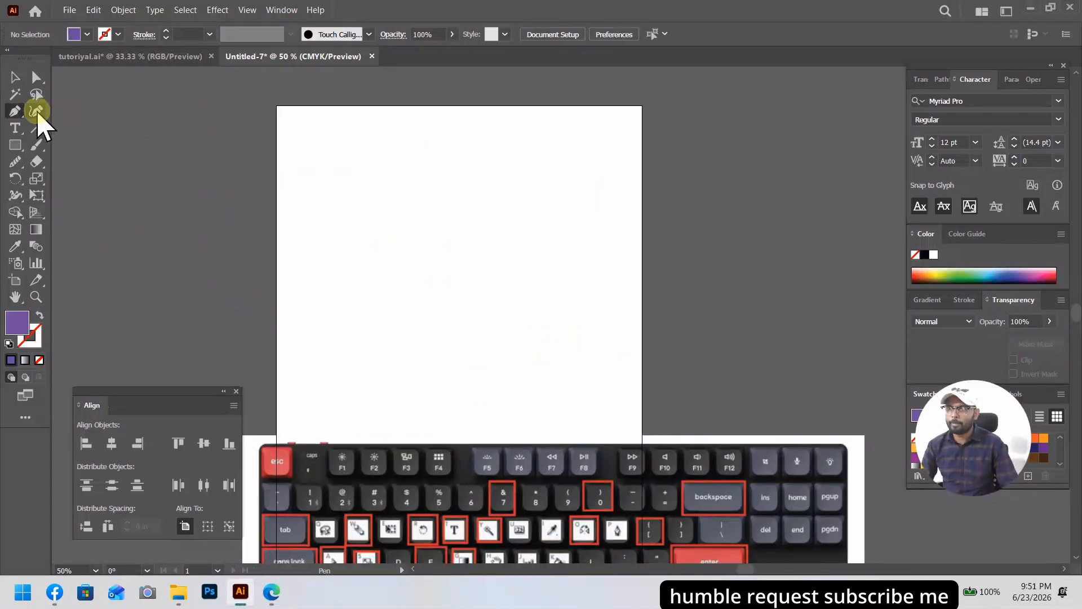
{"action": "left_click", "coordinate": [36, 74]}
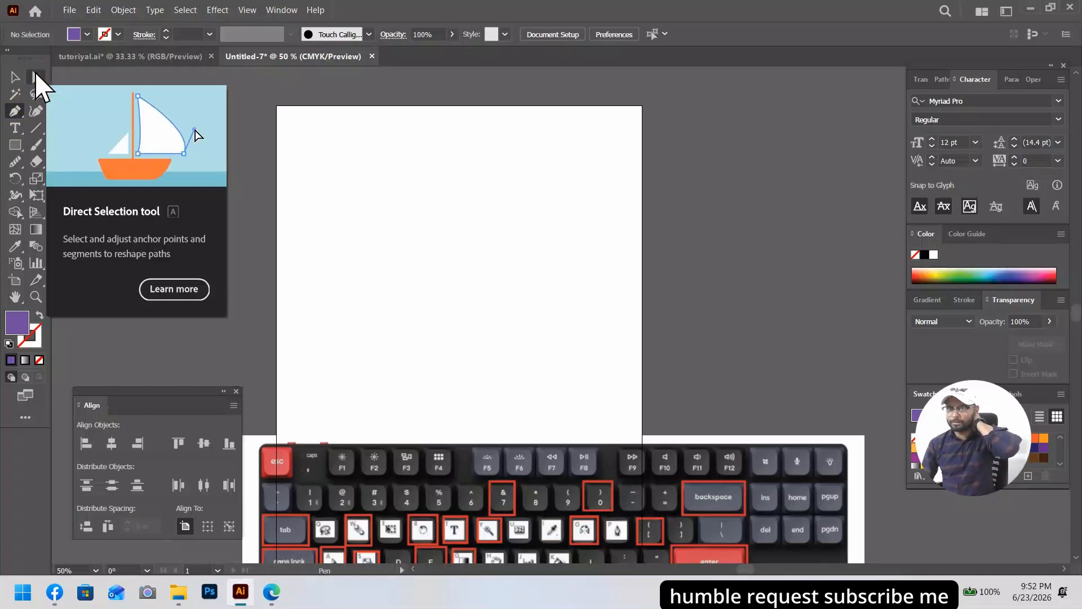
{"action": "left_click", "coordinate": [31, 144]}
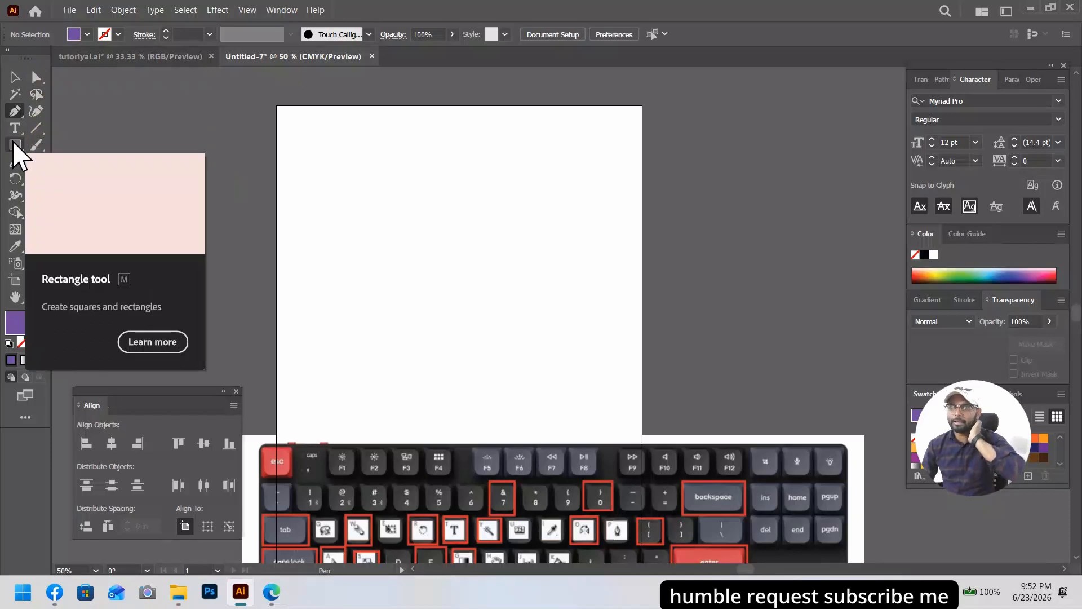
{"action": "left_click", "coordinate": [15, 145]}
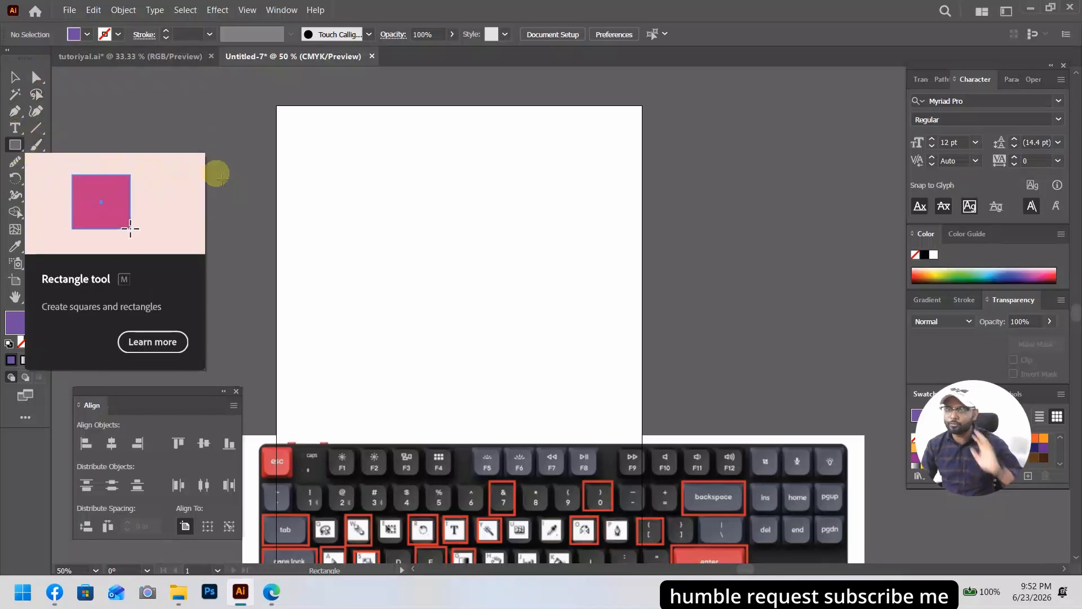
{"action": "left_click_drag", "start_coordinate": [322, 176], "coordinate": [491, 271]}
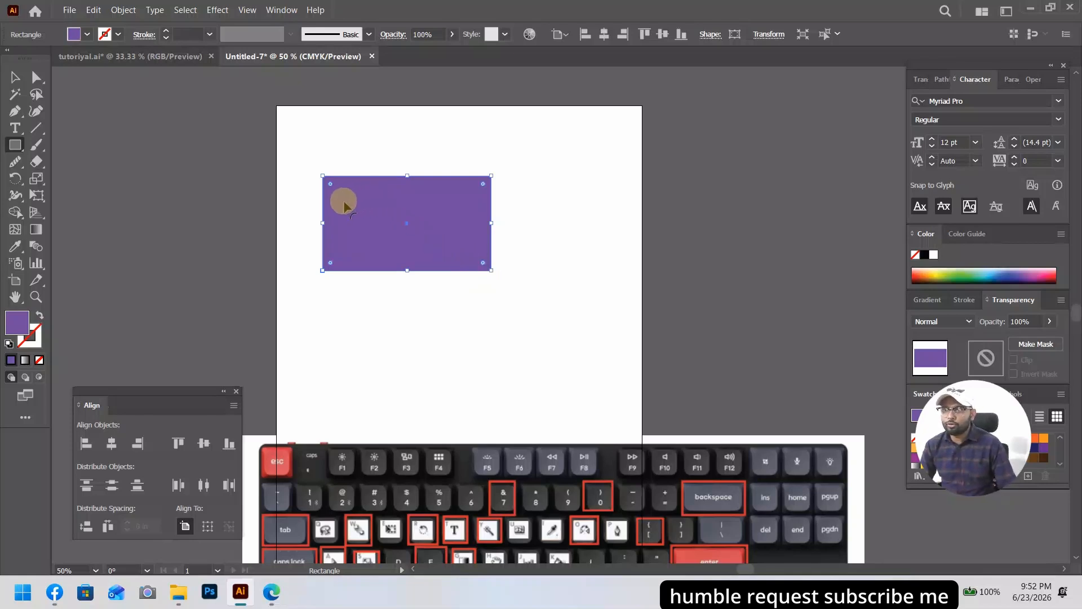
Try rounding all corners of the purple rectangle together with the Selection tool, and undo the rounding.
{"action": "left_click", "coordinate": [15, 78]}
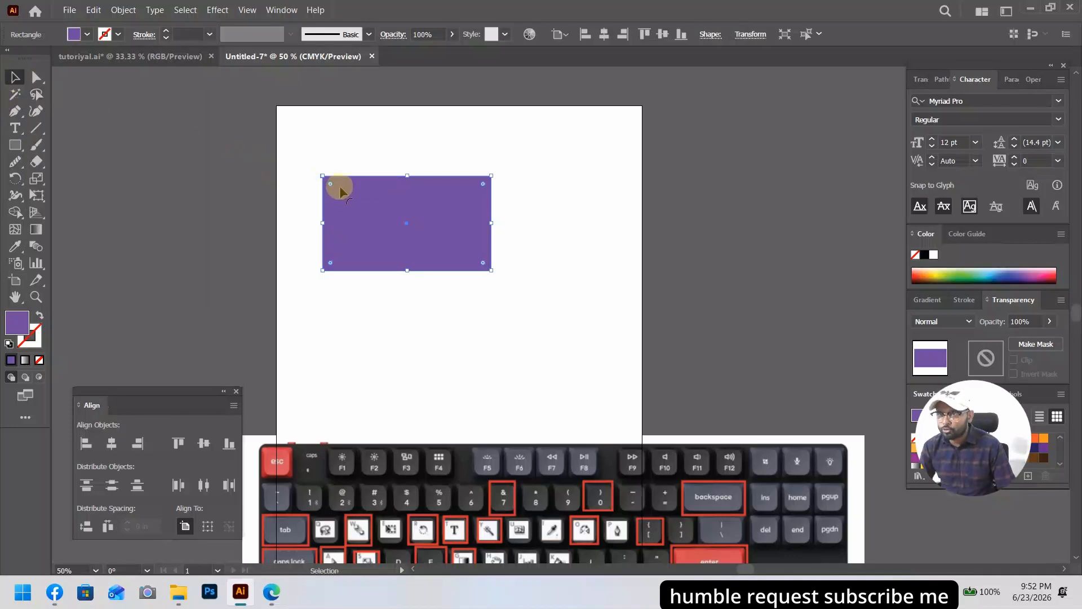
{"action": "left_click_drag", "start_coordinate": [338, 201], "coordinate": [399, 229]}
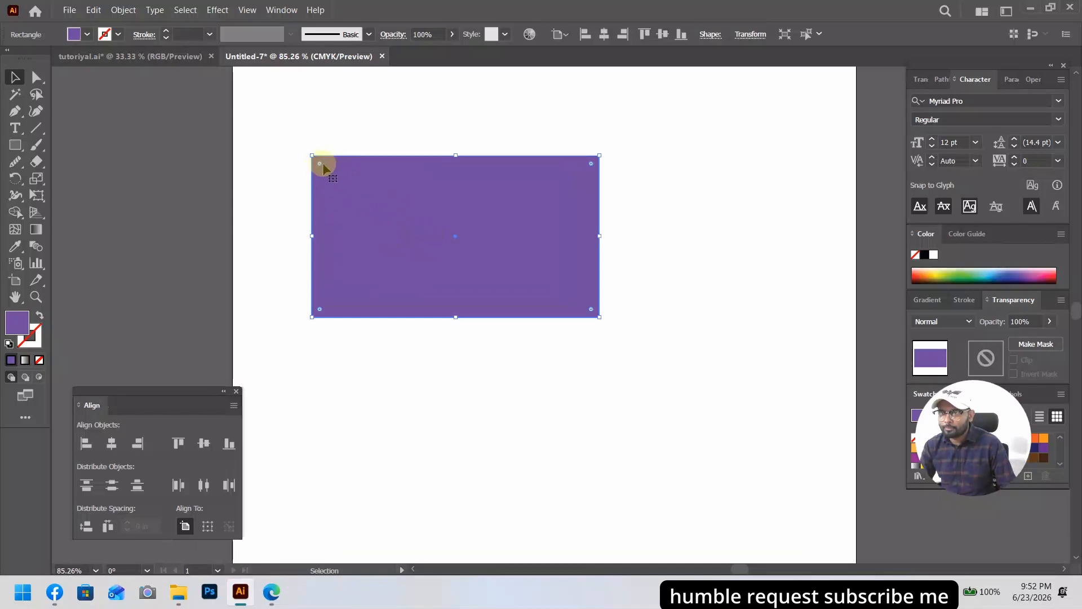
{"action": "left_click_drag", "start_coordinate": [320, 164], "coordinate": [347, 228]}
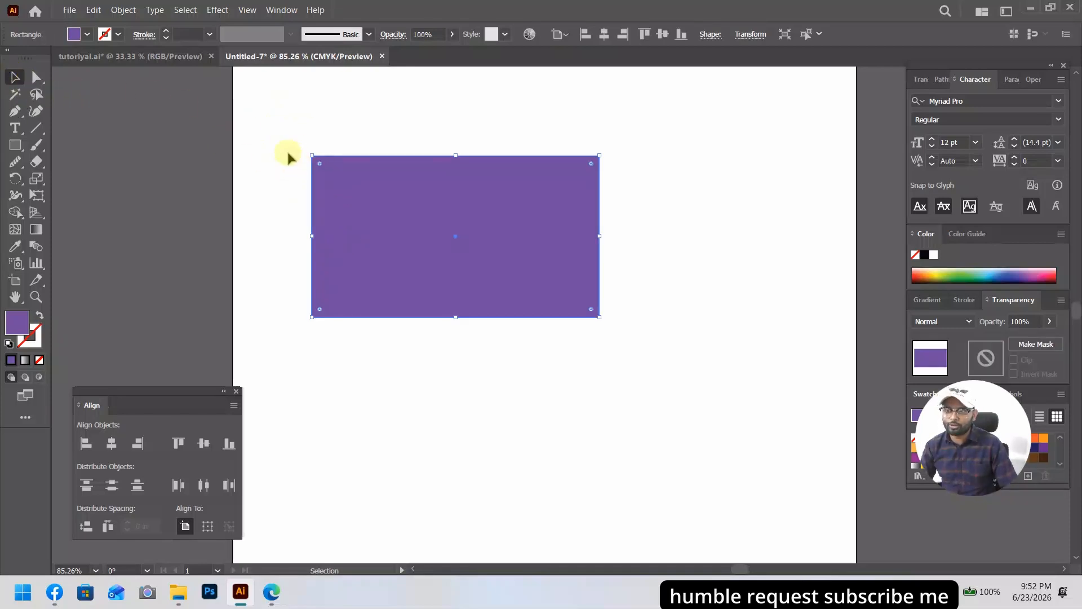
{"action": "left_click_drag", "start_coordinate": [319, 167], "coordinate": [360, 188]}
{"action": "key", "text": "ctrl+z"}
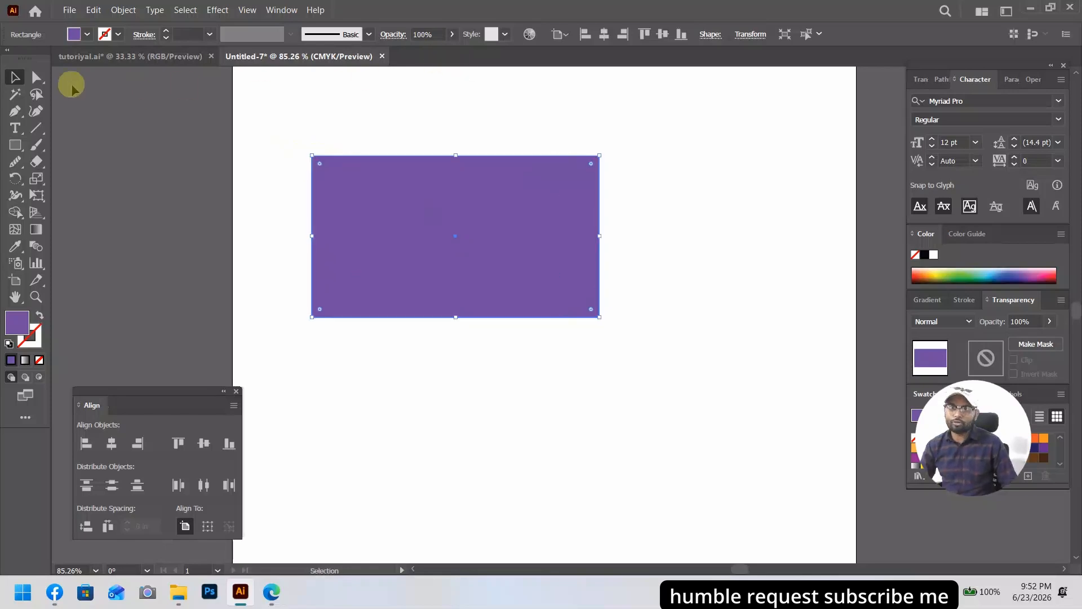
Select only the rectangle's top-left anchor point with the Direct Selection tool and round that corner to about 0.93 in.
{"action": "left_click", "coordinate": [36, 77]}
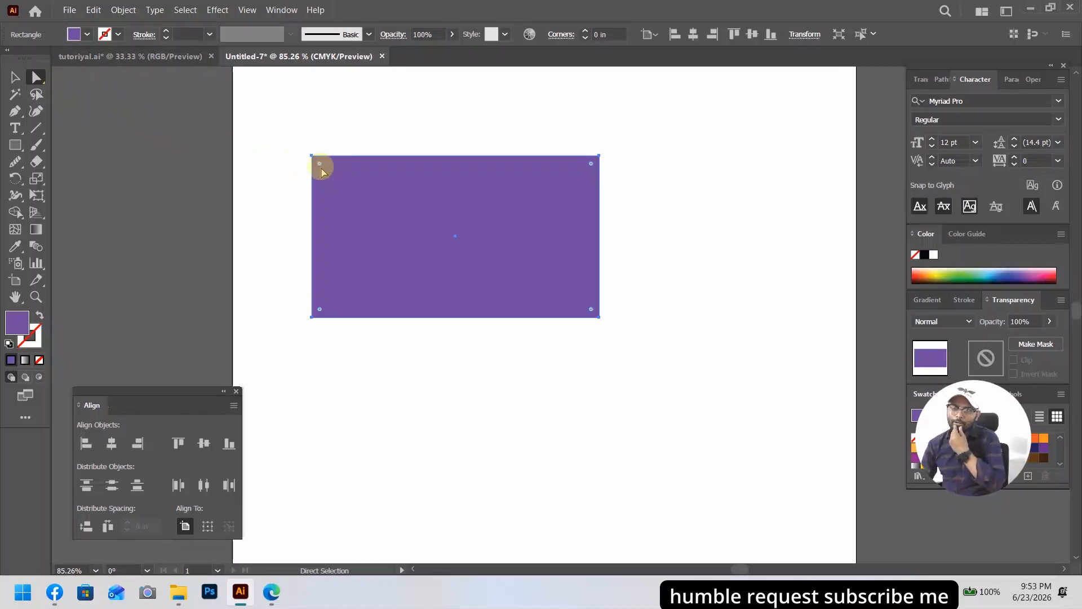
{"action": "left_click_drag", "start_coordinate": [319, 169], "coordinate": [267, 146]}
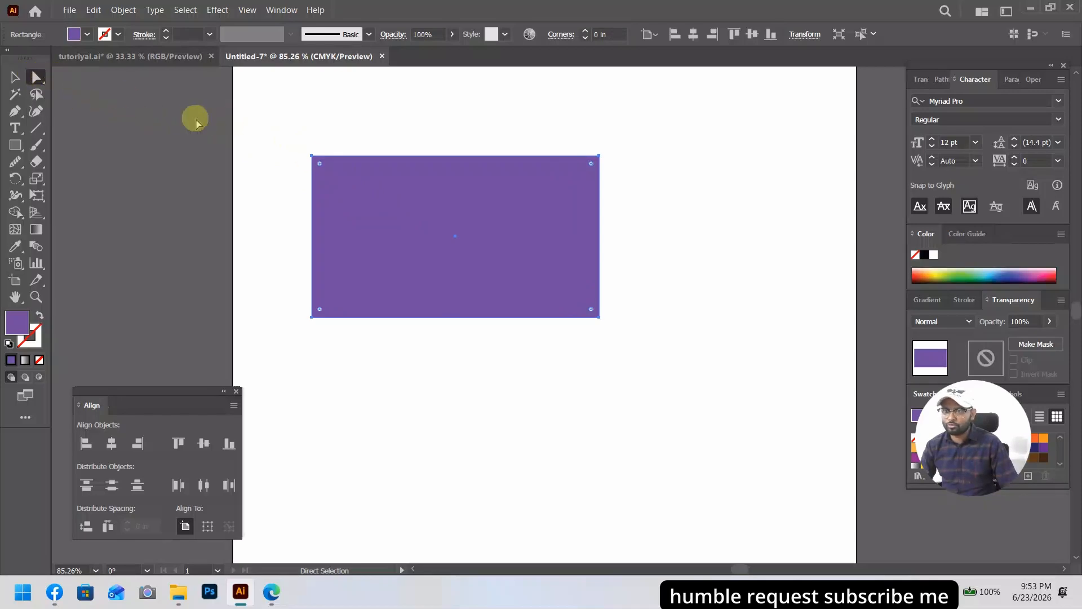
{"action": "left_click_drag", "start_coordinate": [268, 111], "coordinate": [304, 193]}
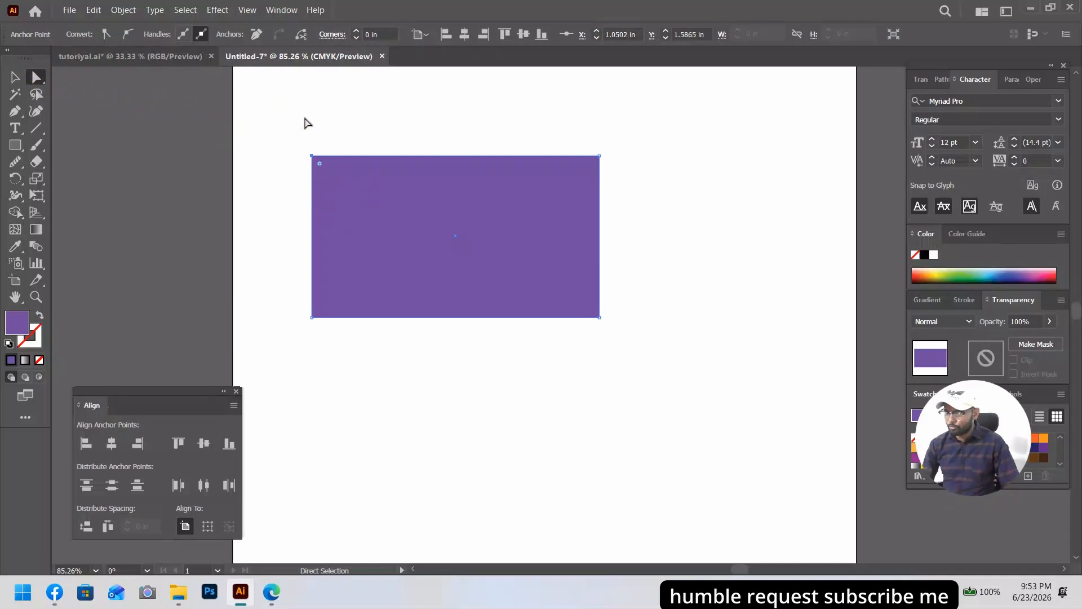
{"action": "left_click_drag", "start_coordinate": [298, 148], "coordinate": [349, 206]}
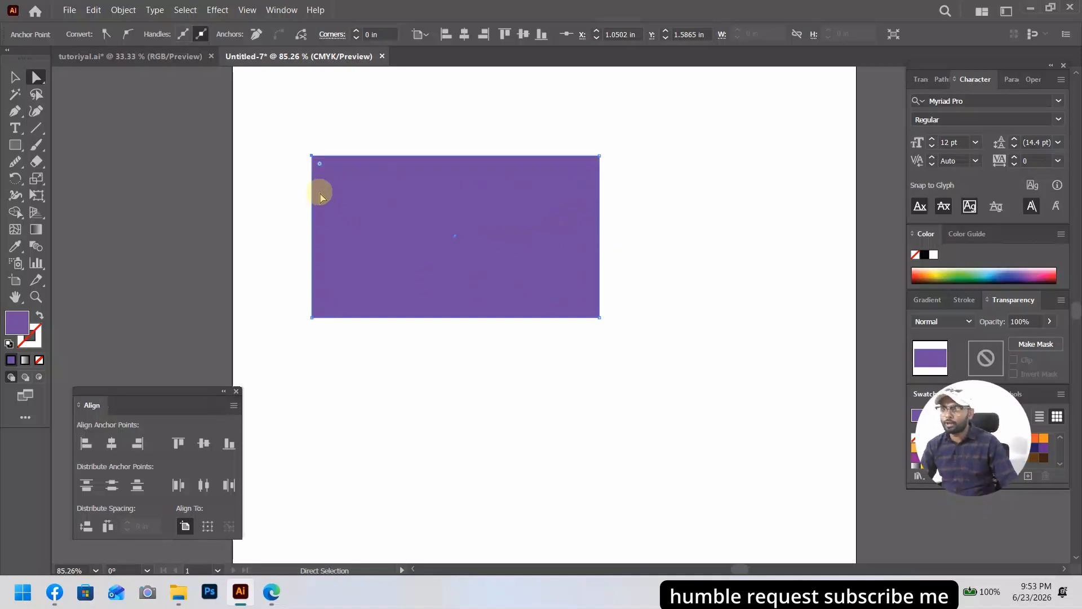
{"action": "left_click_drag", "start_coordinate": [319, 164], "coordinate": [387, 219]}
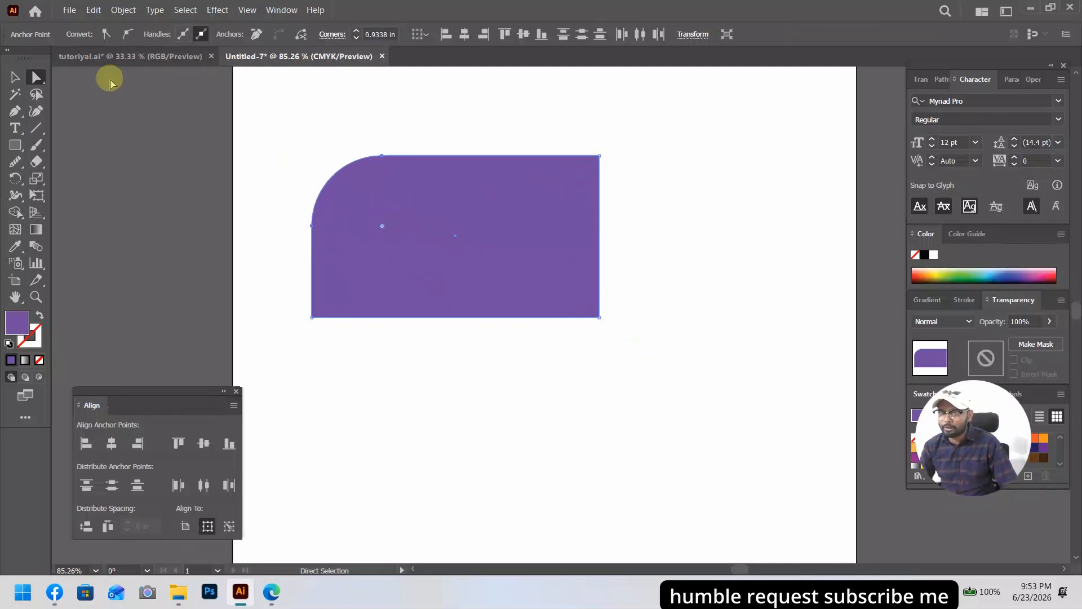
Fully round the bottom-right corner of the purple shape, and increase the top-left corner radius to about 2.14 in for a leaf shape.
{"action": "left_click_drag", "start_coordinate": [648, 350], "coordinate": [383, 107]}
{"action": "left_click_drag", "start_coordinate": [266, 117], "coordinate": [395, 186]}
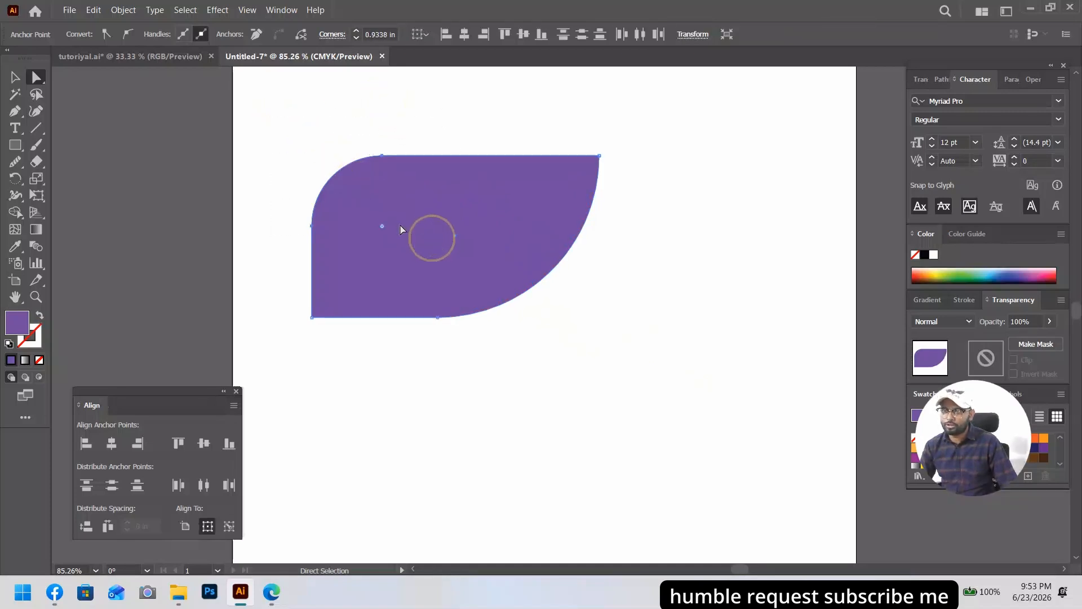
{"action": "left_click_drag", "start_coordinate": [385, 231], "coordinate": [652, 333]}
{"action": "left_click", "coordinate": [425, 198]}
{"action": "left_click", "coordinate": [12, 76]}
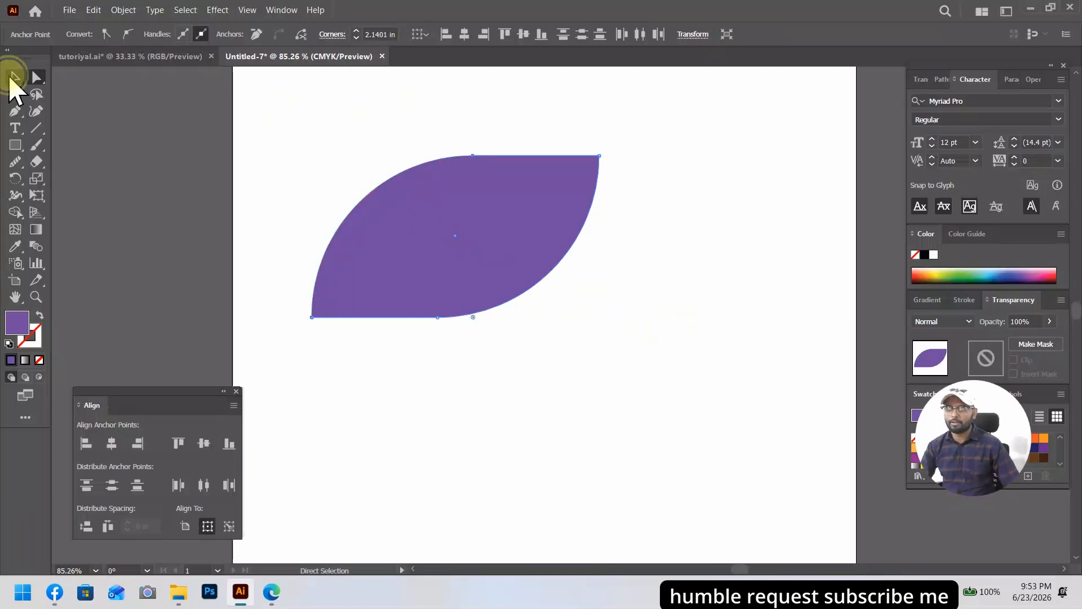
Move the purple leaf shape off the artboard to the empty canvas area above it.
{"action": "key", "text": "ctrl+shift+a"}
{"action": "key", "text": "ctrl+minus"}
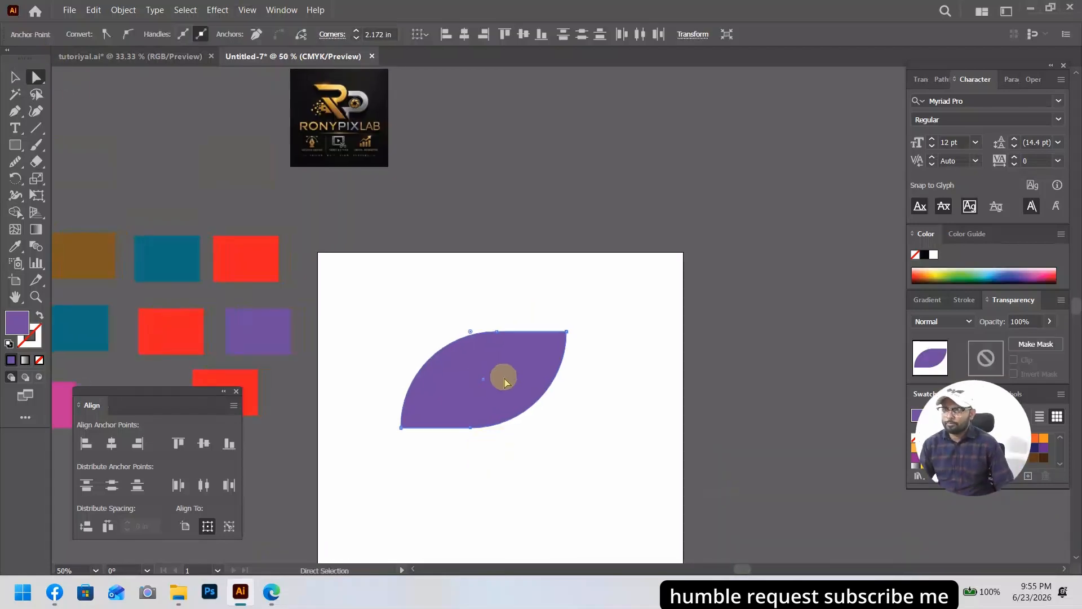
{"action": "left_click_drag", "start_coordinate": [502, 379], "coordinate": [601, 151]}
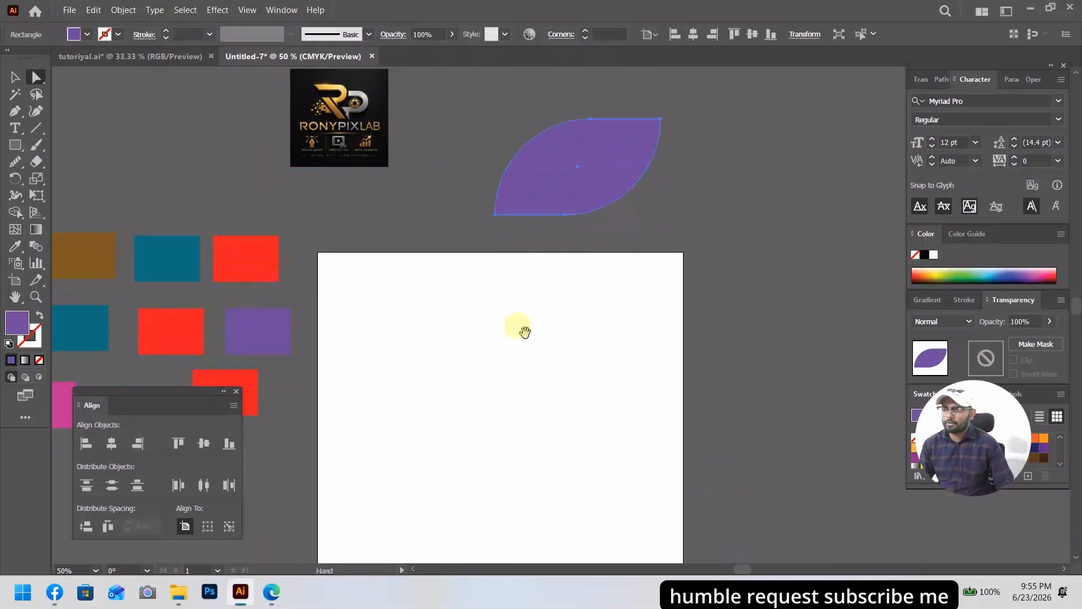
{"action": "scroll", "coordinate": [524, 326], "scroll_direction": "down", "scroll_amount": 1}
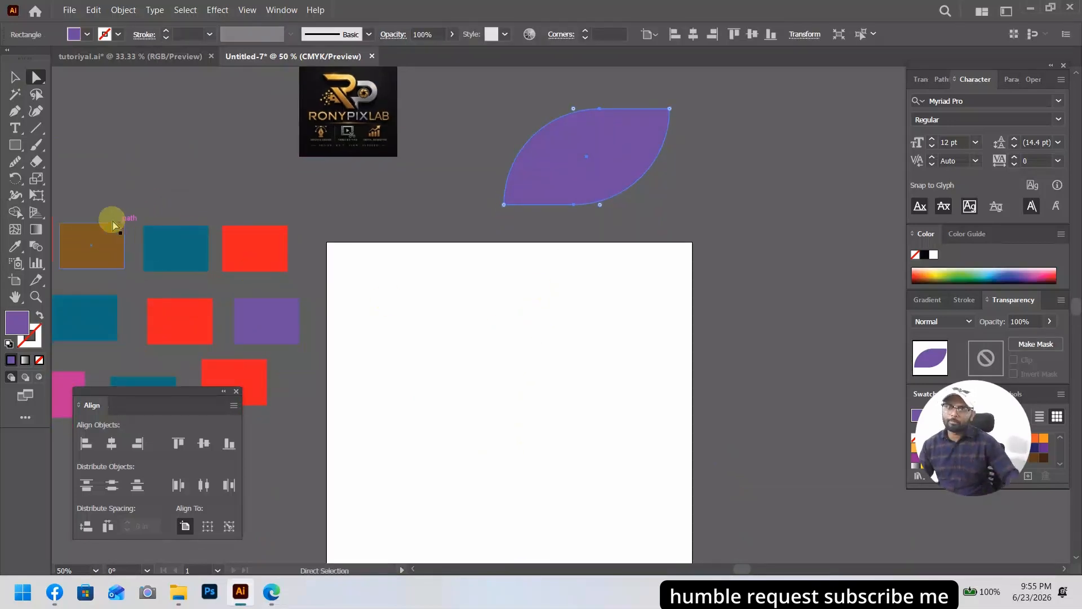
Draw a wavy path with four anchor points across the upper artboard using the Pen tool, ending just past the artboard's right edge.
{"action": "left_click", "coordinate": [14, 112]}
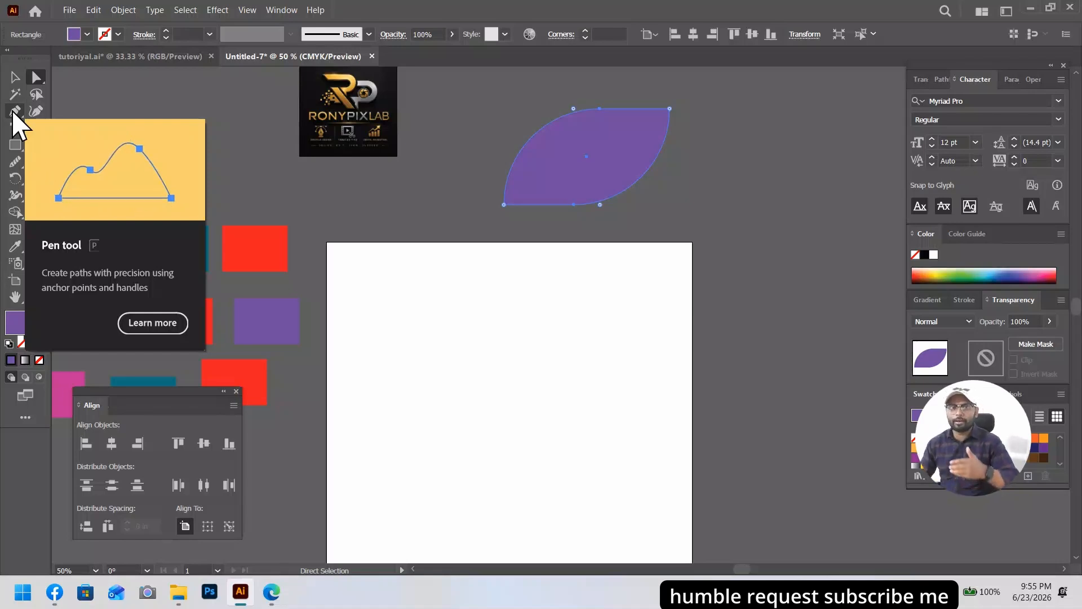
{"action": "left_click", "coordinate": [13, 113]}
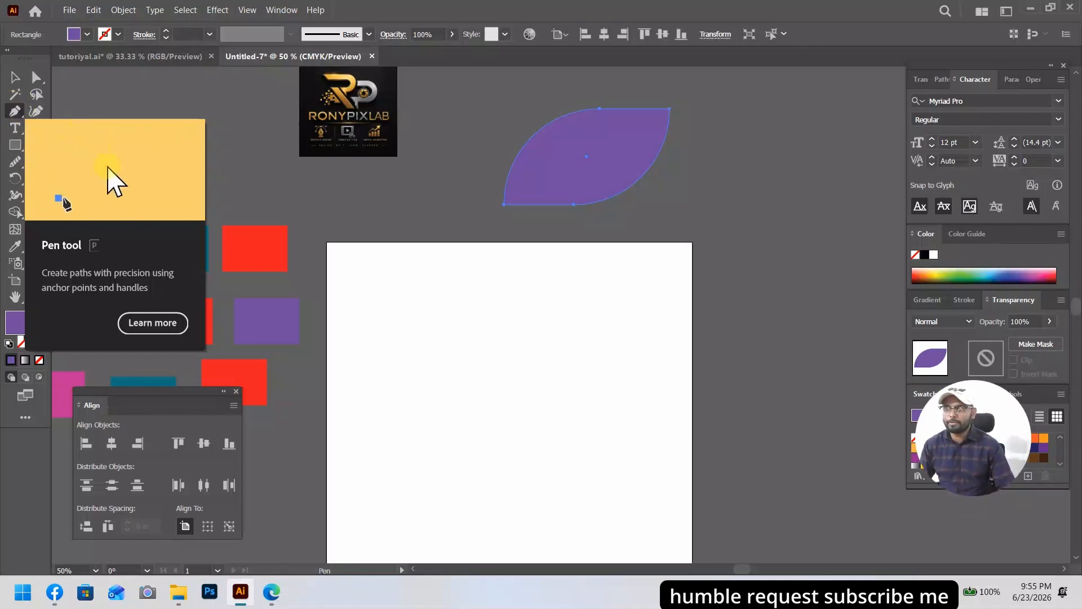
{"action": "left_click_drag", "start_coordinate": [384, 271], "coordinate": [350, 266]}
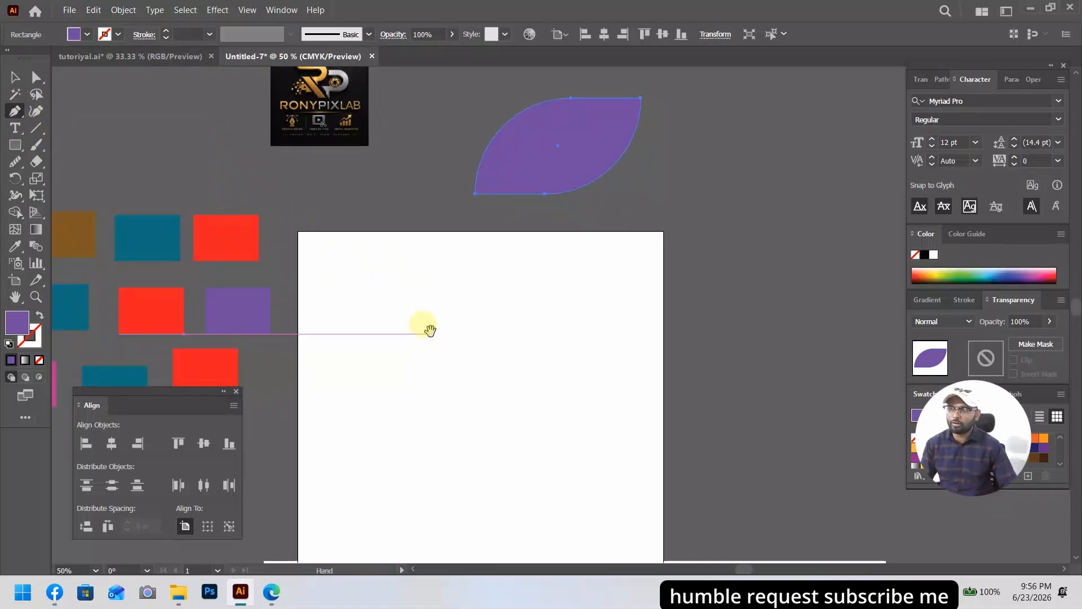
{"action": "left_click_drag", "start_coordinate": [438, 341], "coordinate": [513, 355]}
{"action": "scroll", "coordinate": [513, 355], "scroll_direction": "up", "scroll_amount": 1}
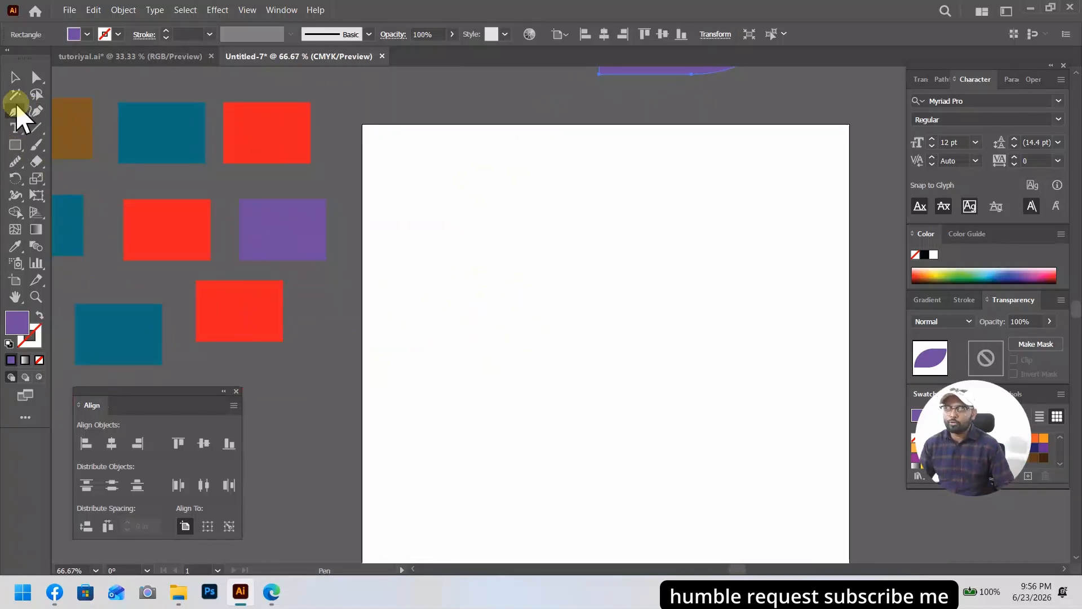
{"action": "left_click", "coordinate": [421, 344]}
{"action": "left_click_drag", "start_coordinate": [526, 304], "coordinate": [566, 251]}
{"action": "left_click_drag", "start_coordinate": [694, 322], "coordinate": [714, 351]}
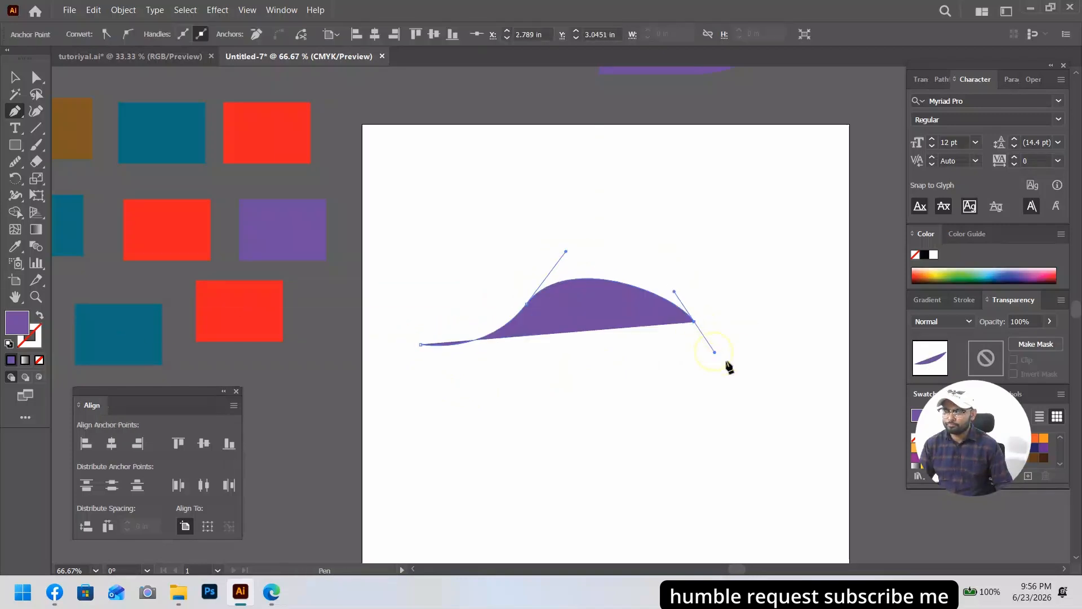
{"action": "left_click_drag", "start_coordinate": [879, 273], "coordinate": [886, 246]}
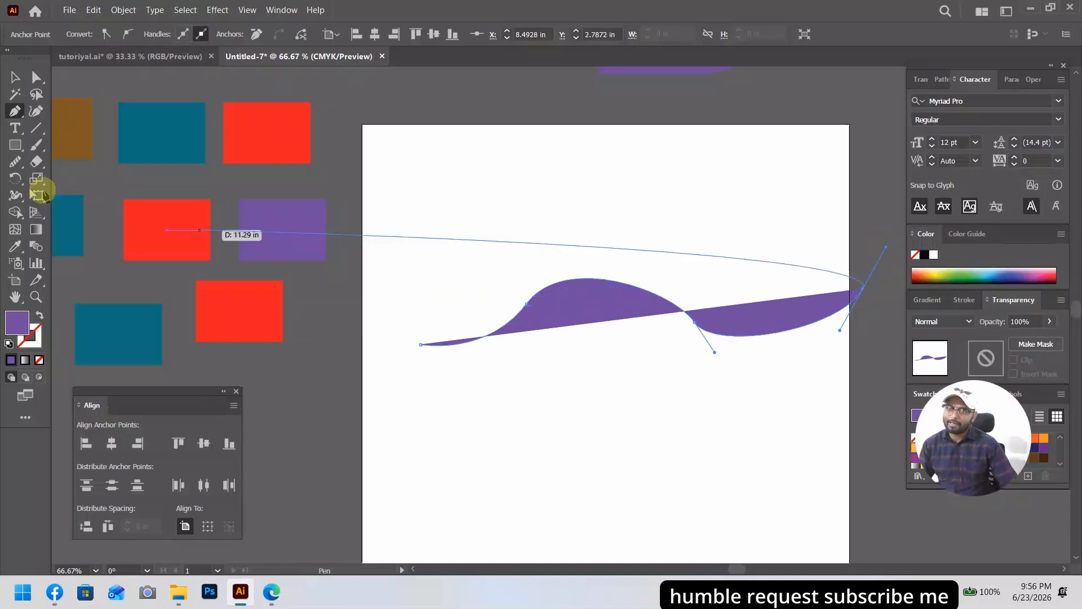
Select the wavy path and set its fill to None.
{"action": "left_click", "coordinate": [14, 77]}
{"action": "left_click", "coordinate": [442, 230]}
{"action": "left_click", "coordinate": [579, 293]}
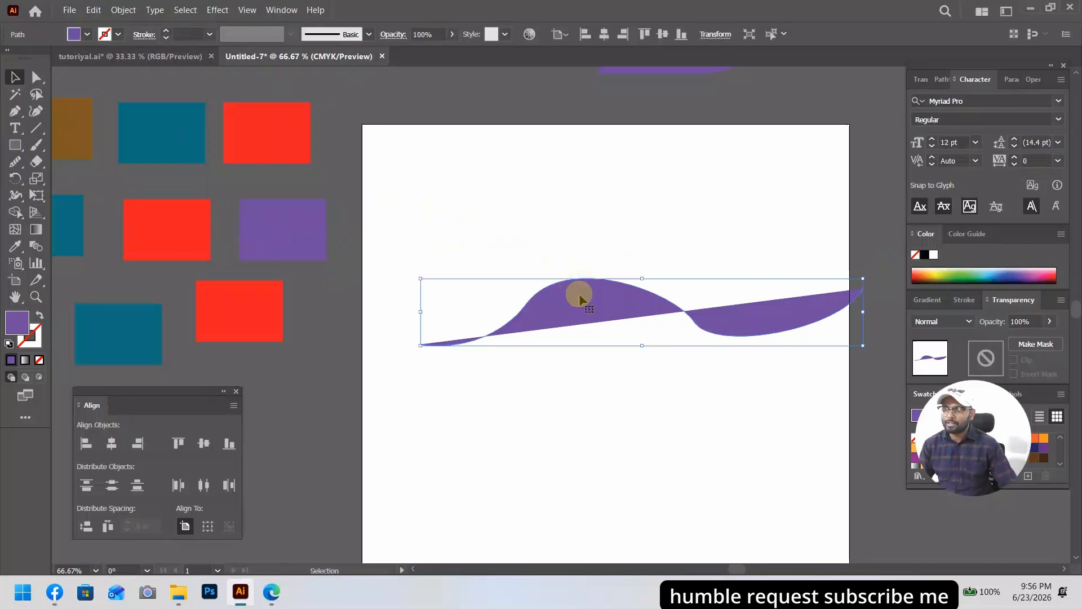
{"action": "left_click", "coordinate": [83, 34]}
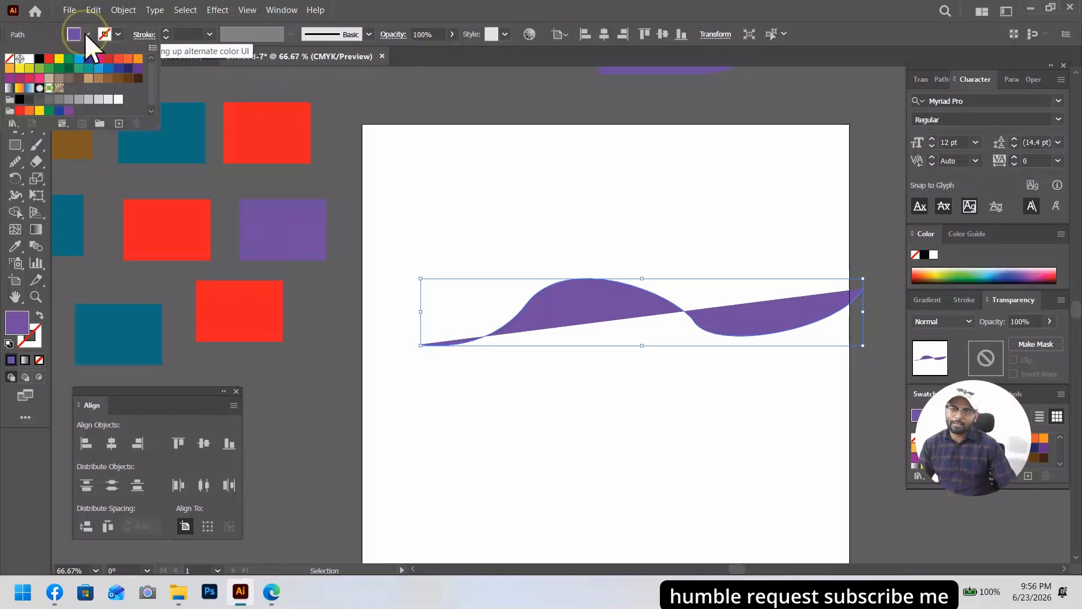
{"action": "left_click", "coordinate": [10, 60]}
{"action": "left_click", "coordinate": [592, 234]}
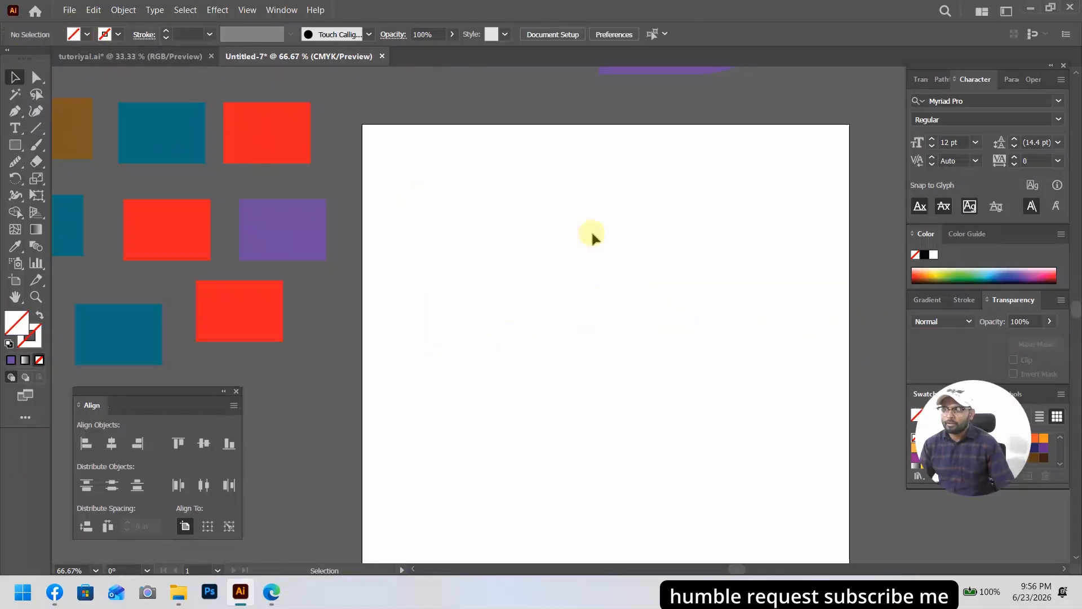
Select the unfilled wavy path with a marquee and shift it slightly left so it lies fully on the artboard.
{"action": "left_click_drag", "start_coordinate": [600, 206], "coordinate": [616, 359]}
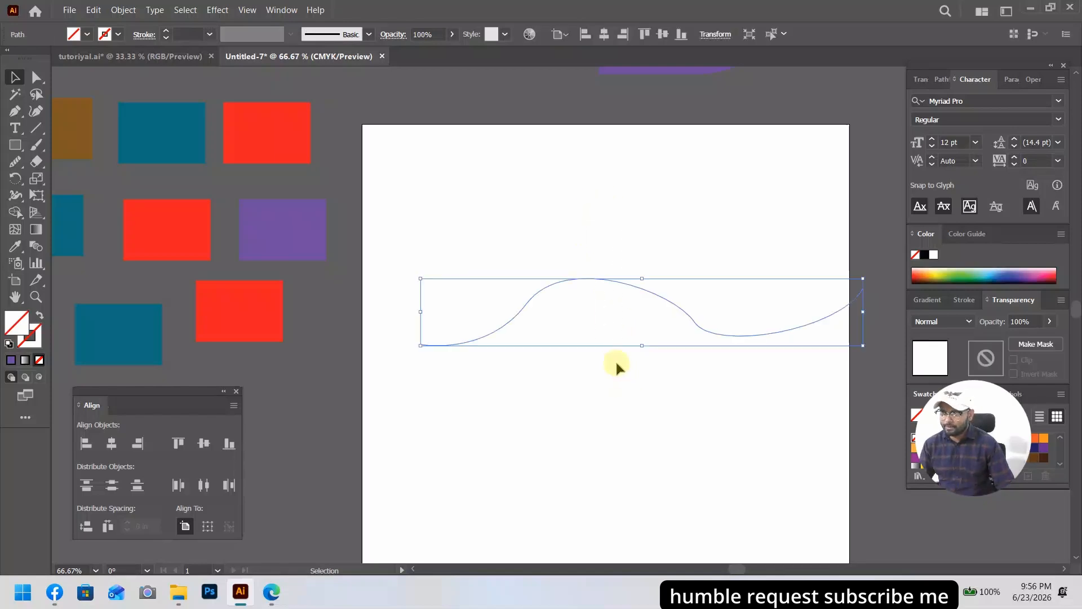
{"action": "left_click_drag", "start_coordinate": [657, 301], "coordinate": [632, 302]}
{"action": "left_click", "coordinate": [619, 314]}
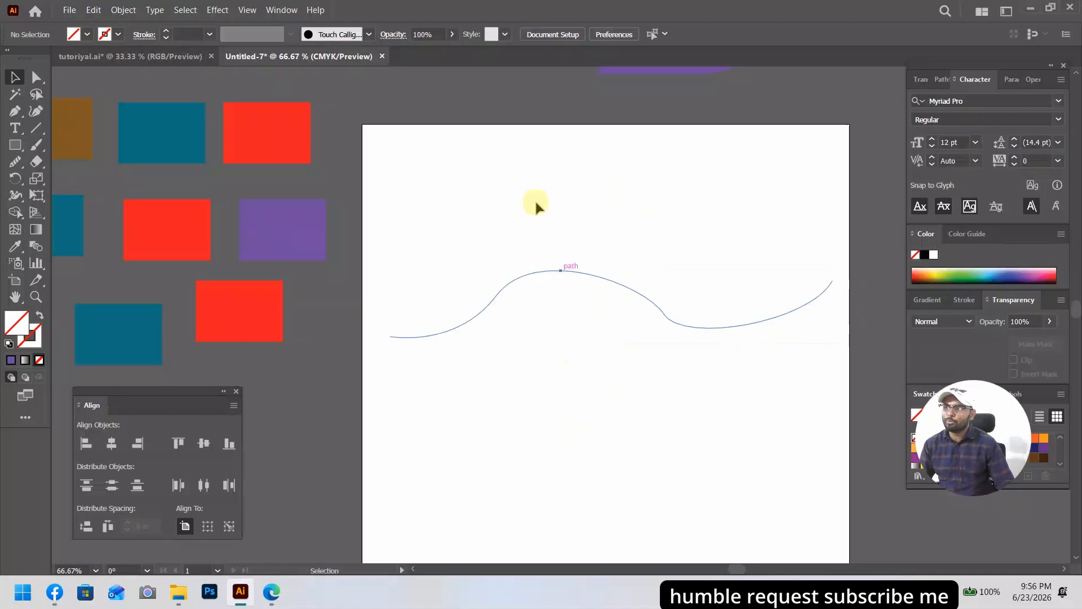
{"action": "left_click", "coordinate": [596, 286]}
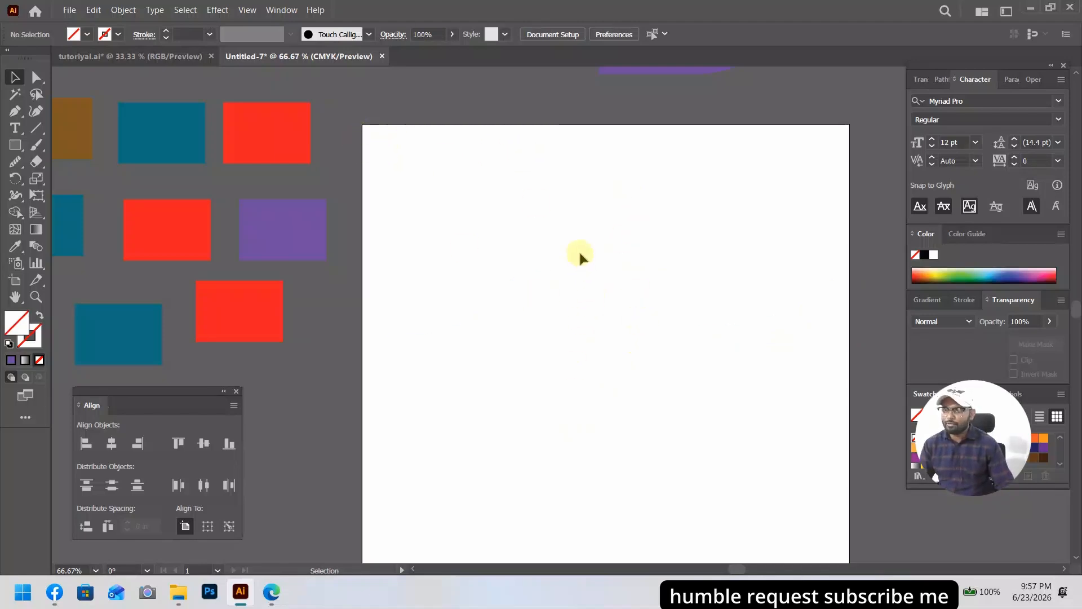
Give the wavy path a black stroke and move it up near the artboard's top edge.
{"action": "left_click_drag", "start_coordinate": [587, 187], "coordinate": [592, 431]}
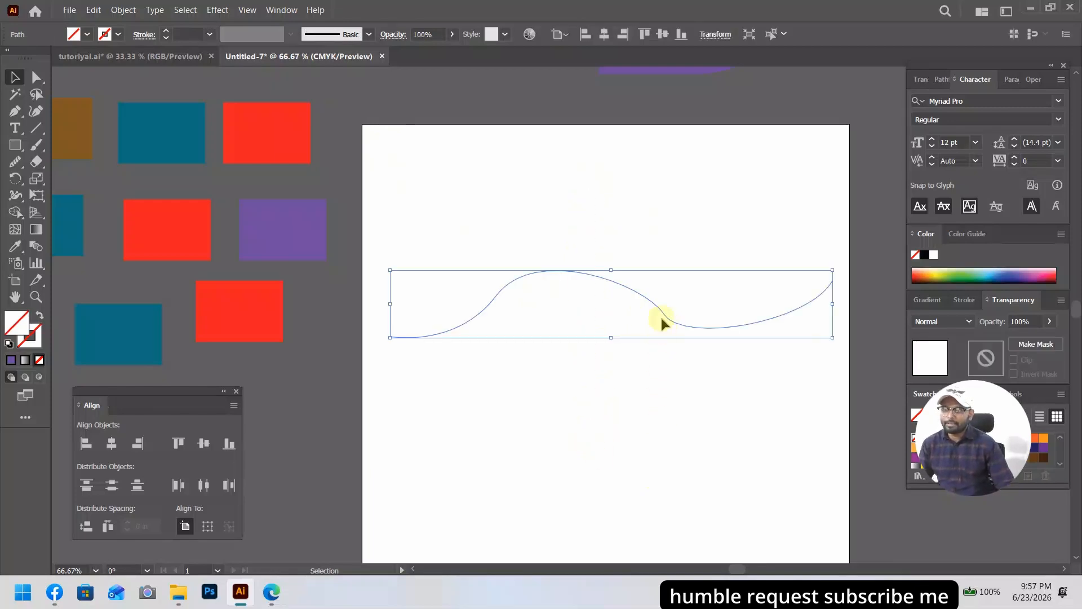
{"action": "left_click", "coordinate": [115, 34]}
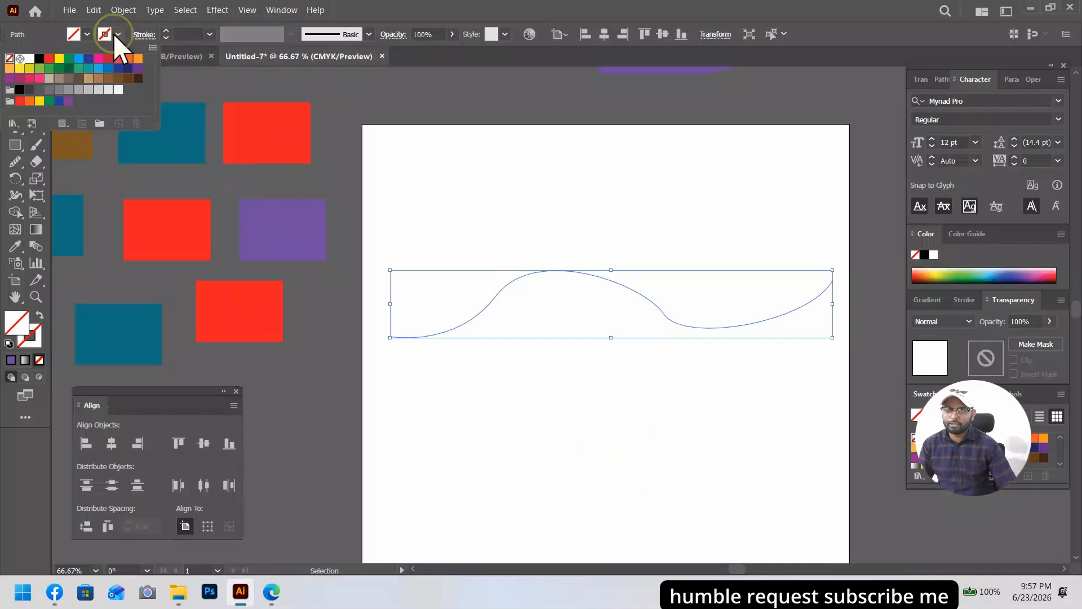
{"action": "left_click", "coordinate": [39, 58]}
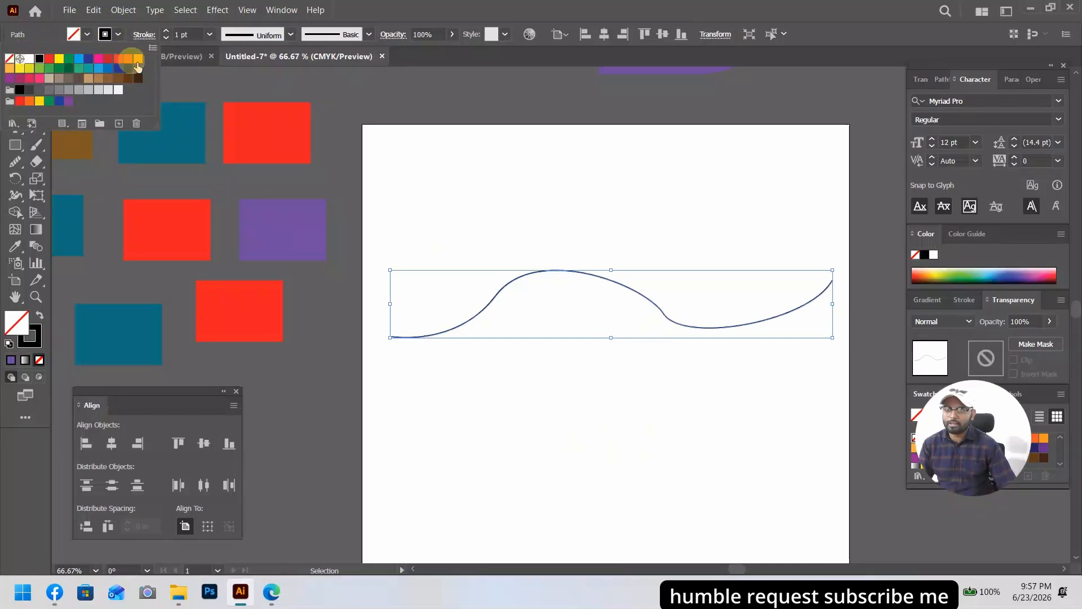
{"action": "left_click", "coordinate": [502, 161]}
{"action": "left_click", "coordinate": [533, 209]}
{"action": "left_click_drag", "start_coordinate": [574, 255], "coordinate": [551, 170]}
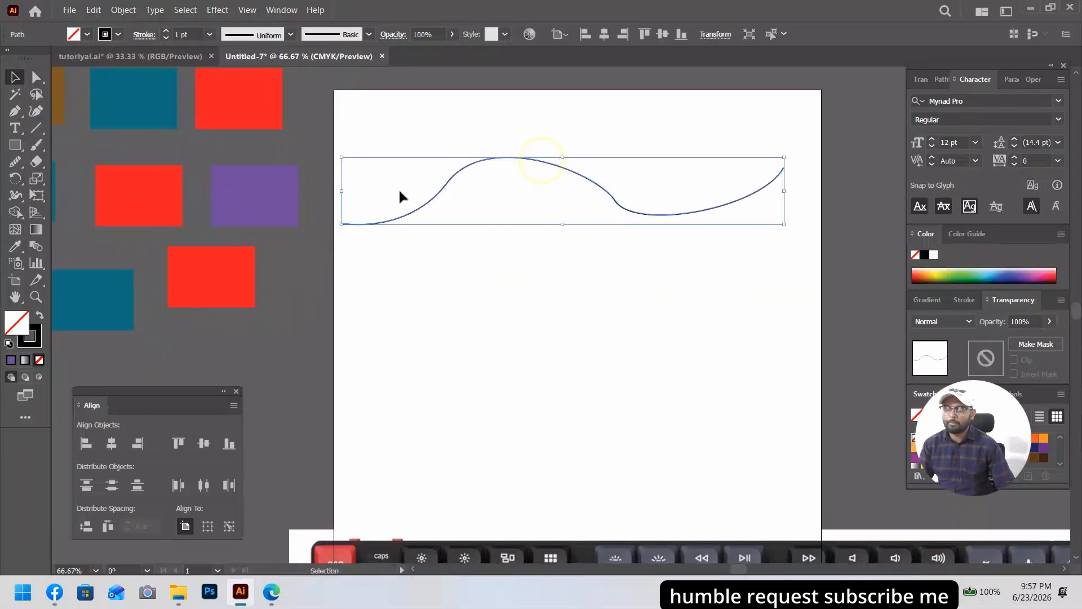
Draw a second, shorter wavy line with three anchor points below the first one using the Pen tool.
{"action": "left_click", "coordinate": [28, 131]}
{"action": "left_click", "coordinate": [15, 111]}
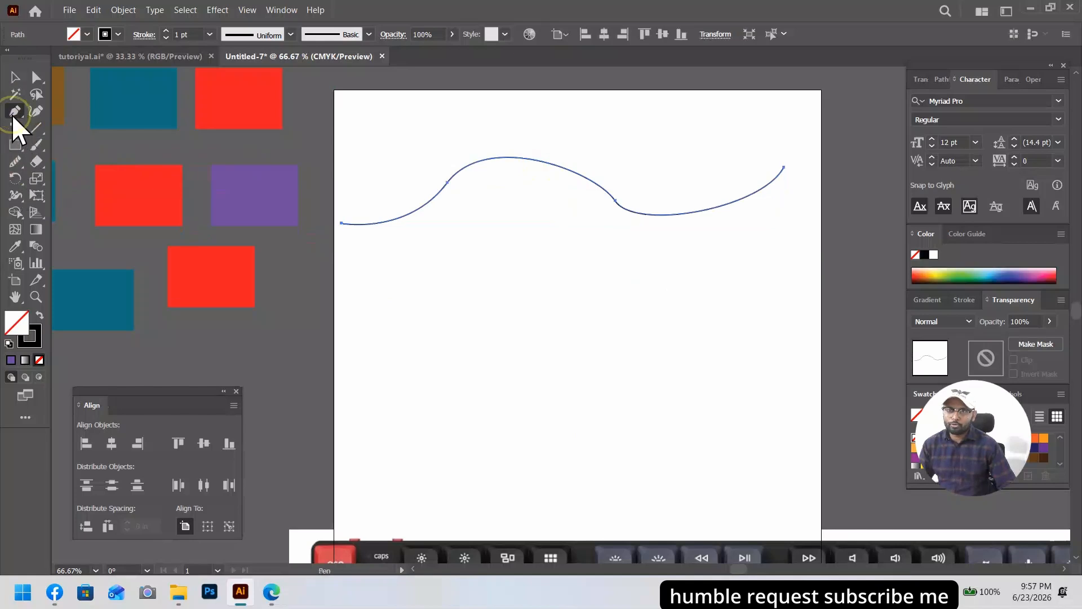
{"action": "left_click", "coordinate": [361, 277]}
{"action": "left_click_drag", "start_coordinate": [492, 312], "coordinate": [571, 270]}
{"action": "left_click_drag", "start_coordinate": [652, 330], "coordinate": [679, 328]}
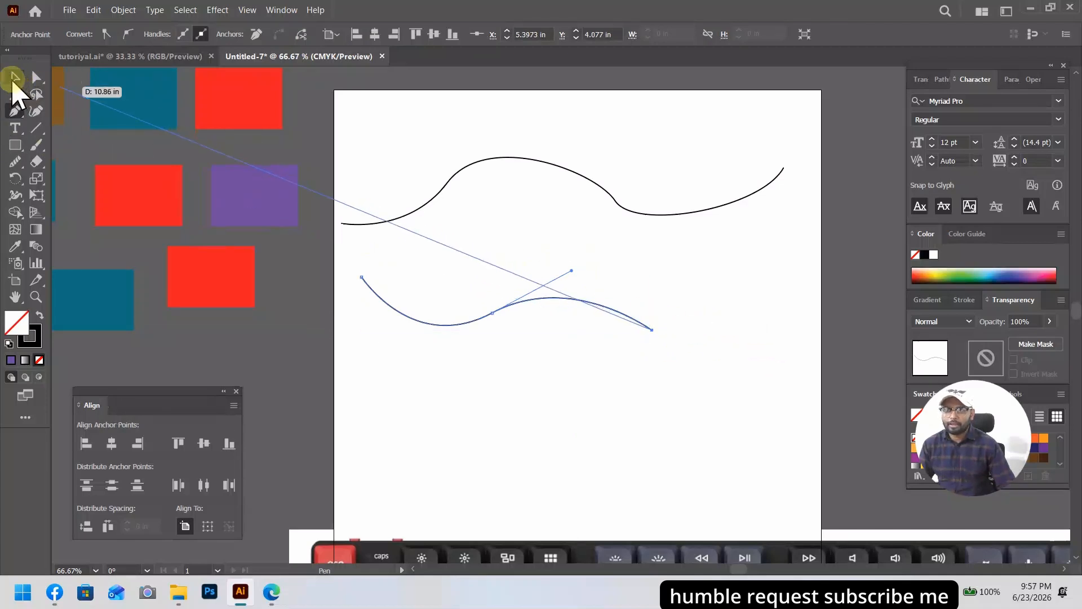
{"action": "left_click", "coordinate": [15, 77]}
{"action": "left_click", "coordinate": [735, 406]}
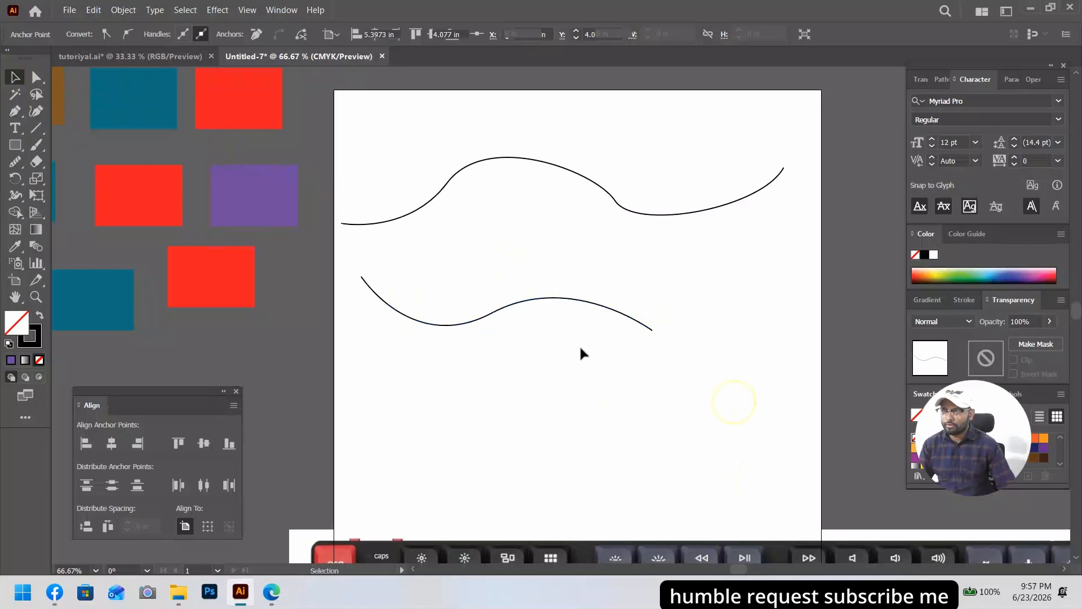
Reposition the shorter wavy line beneath the top curve and duplicate it twice to form three stacked lines.
{"action": "left_click_drag", "start_coordinate": [523, 309], "coordinate": [607, 259]}
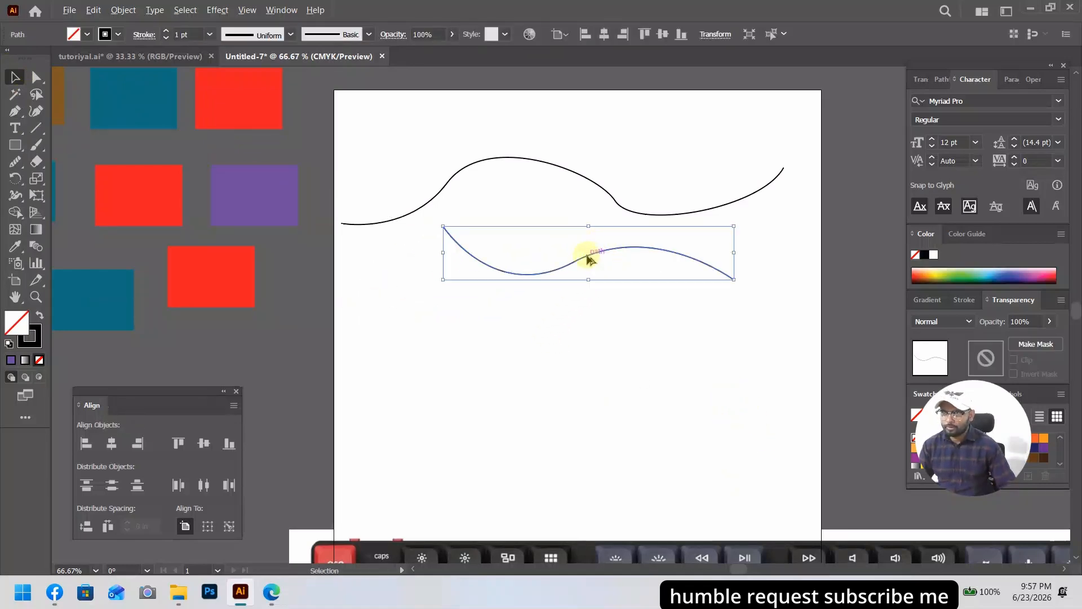
{"action": "left_click_drag", "start_coordinate": [588, 258], "coordinate": [592, 348]}
{"action": "left_click", "coordinate": [473, 310], "text": "ctrl"}
{"action": "left_click_drag", "start_coordinate": [529, 284], "coordinate": [417, 325]}
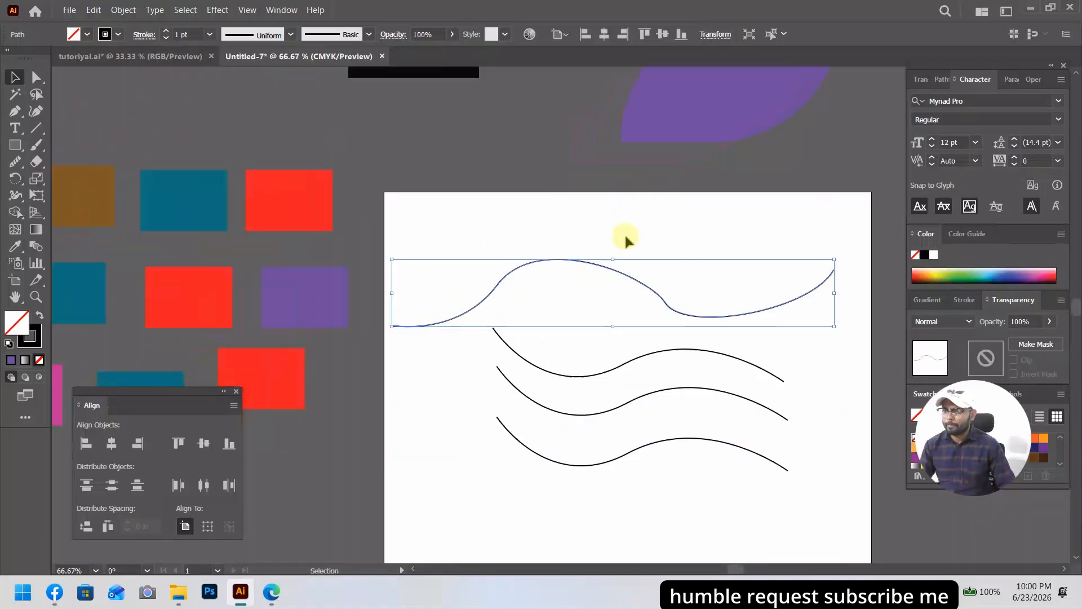
{"action": "left_click", "coordinate": [625, 243]}
Select the top wavy curve and choose the Smooth tool for refining it.
{"action": "key", "text": "ctrl+equal"}
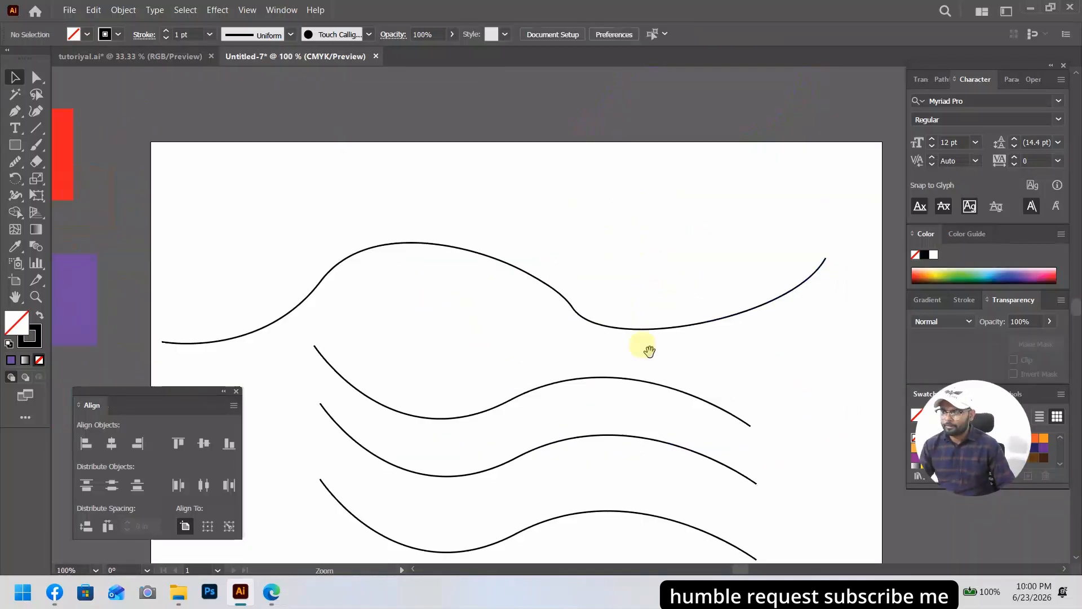
{"action": "key", "text": "ctrl+equal"}
{"action": "left_click_drag", "start_coordinate": [637, 299], "coordinate": [777, 261]}
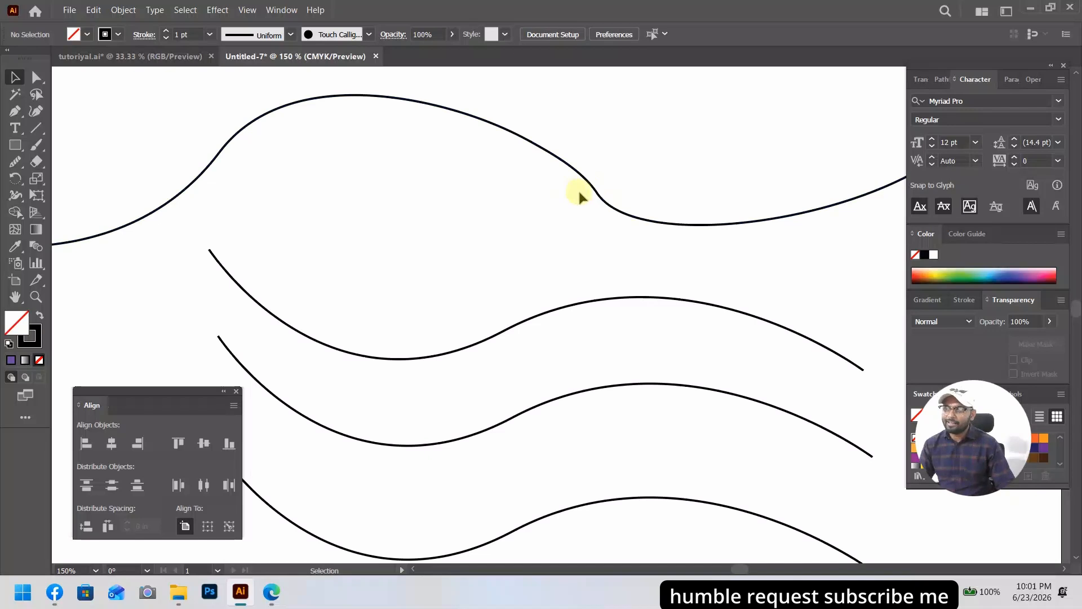
{"action": "left_click", "coordinate": [573, 163]}
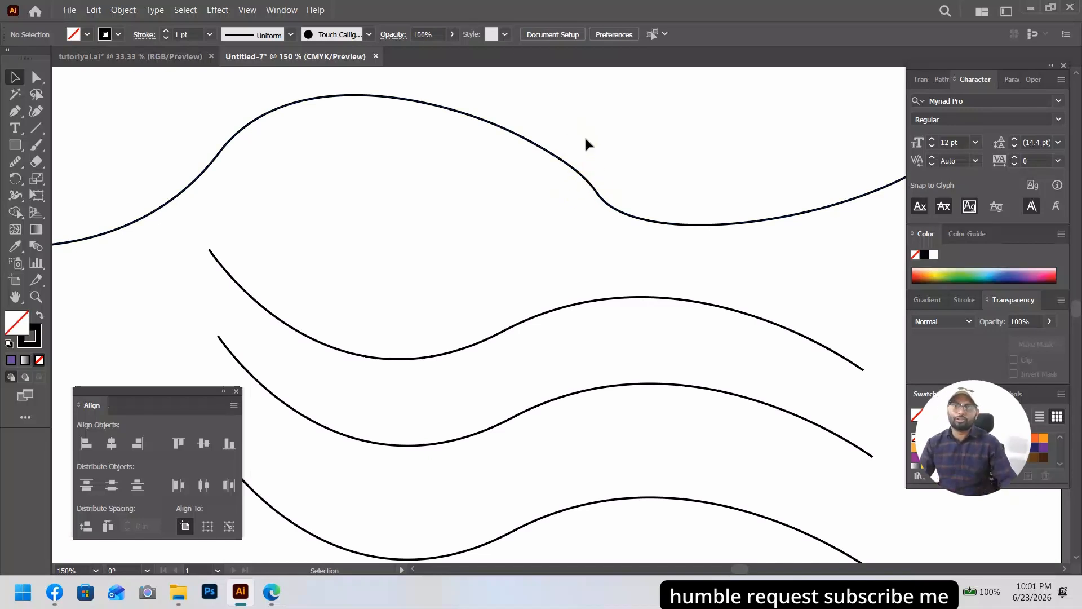
{"action": "left_click", "coordinate": [563, 164]}
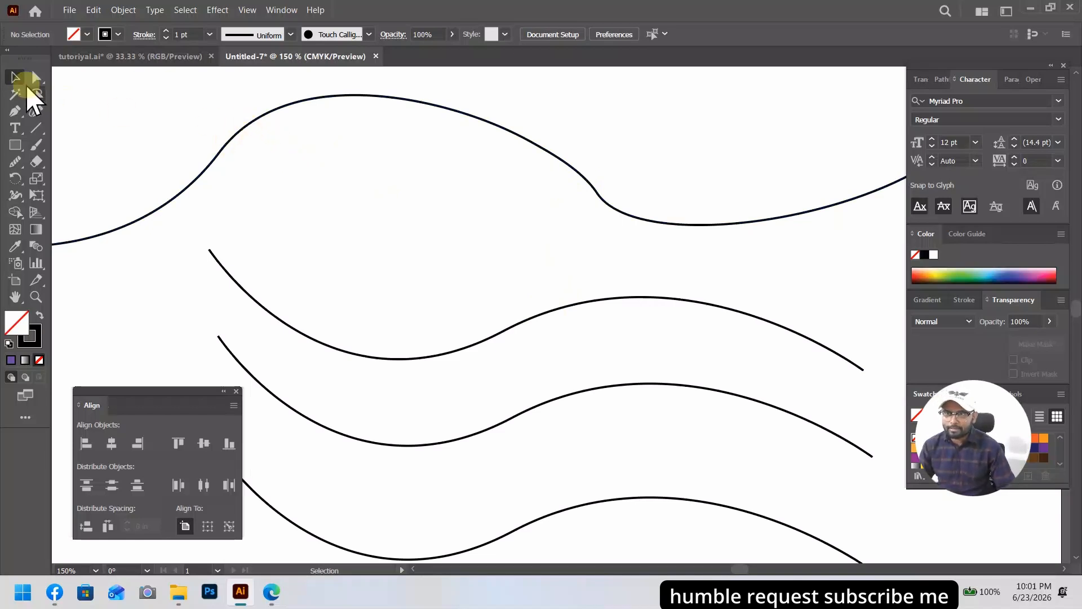
{"action": "left_click", "coordinate": [228, 147]}
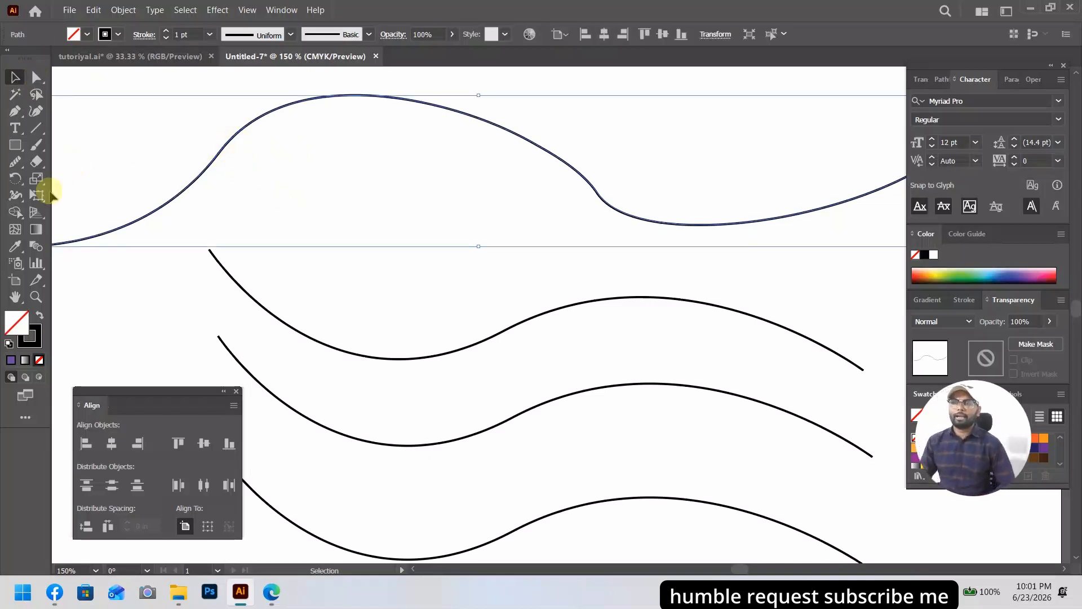
{"action": "mouse_move", "coordinate": [19, 155]}
{"action": "left_mouse_down"}
{"action": "mouse_move", "coordinate": [68, 169]}
{"action": "mouse_move", "coordinate": [22, 181]}
{"action": "mouse_move", "coordinate": [17, 172]}
{"action": "mouse_move", "coordinate": [31, 168]}
{"action": "left_mouse_up"}
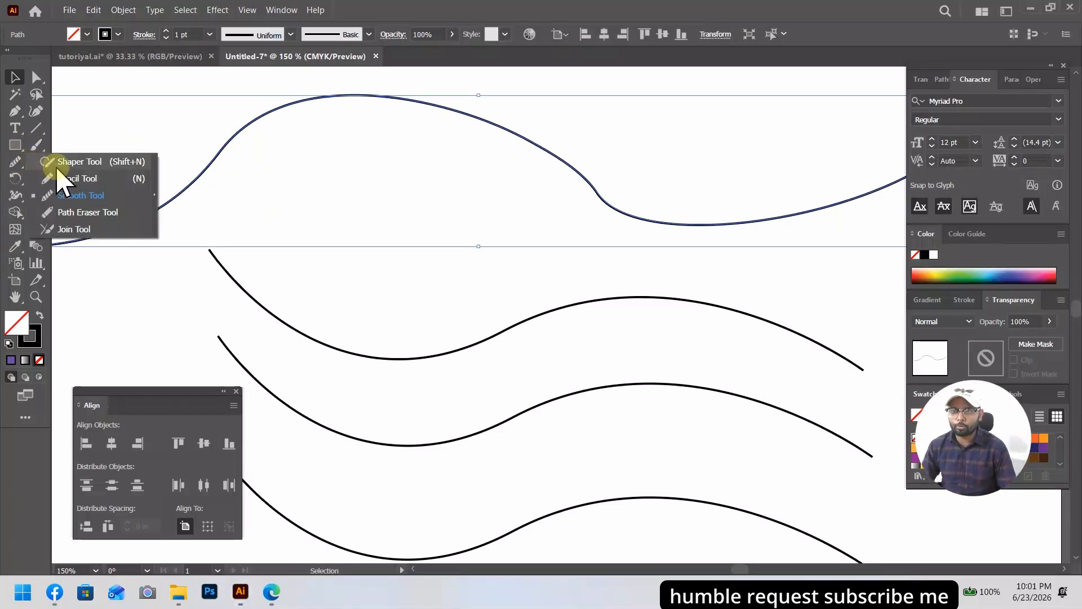
{"action": "left_click", "coordinate": [56, 168]}
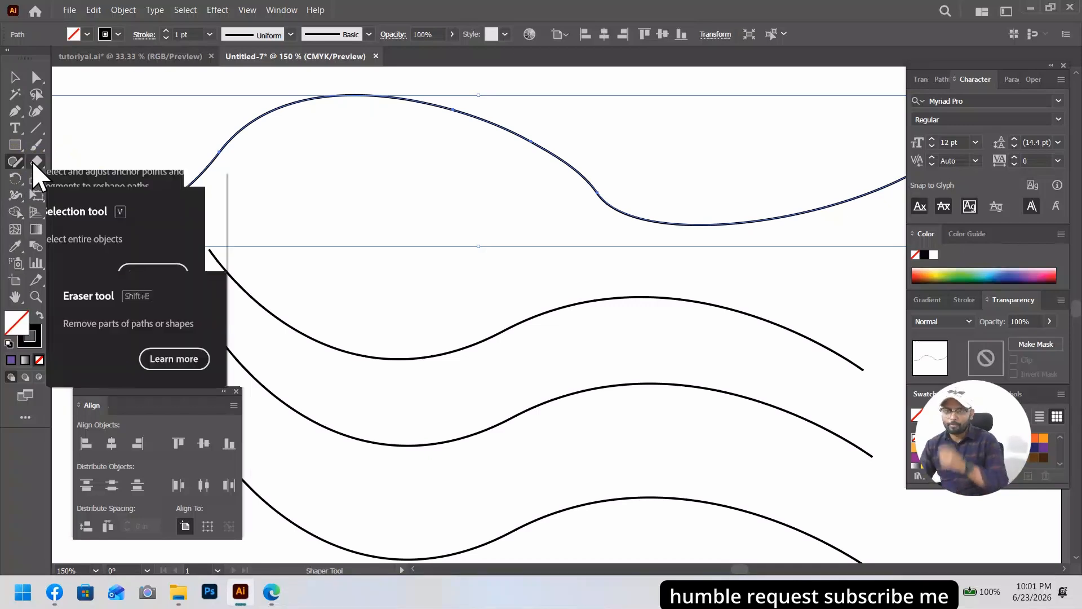
{"action": "left_click", "coordinate": [12, 163]}
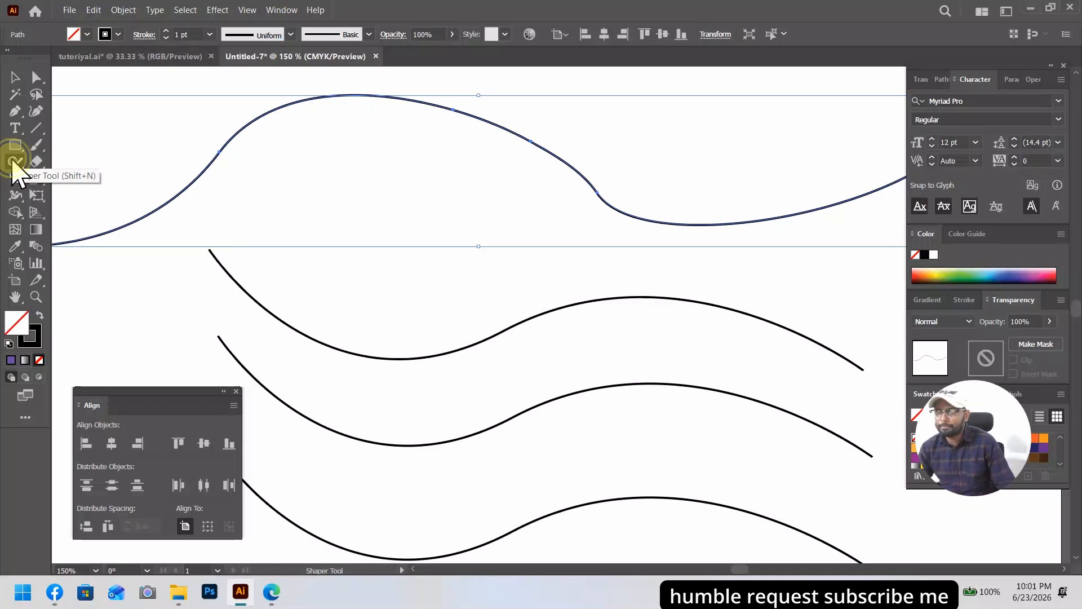
{"action": "left_click", "coordinate": [12, 163]}
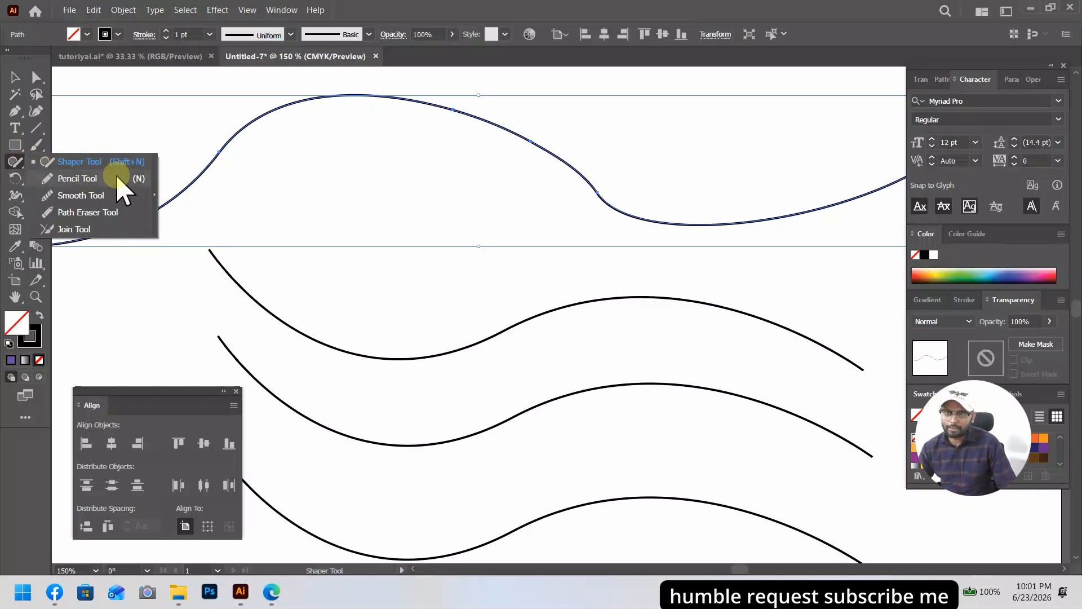
{"action": "left_click", "coordinate": [121, 213]}
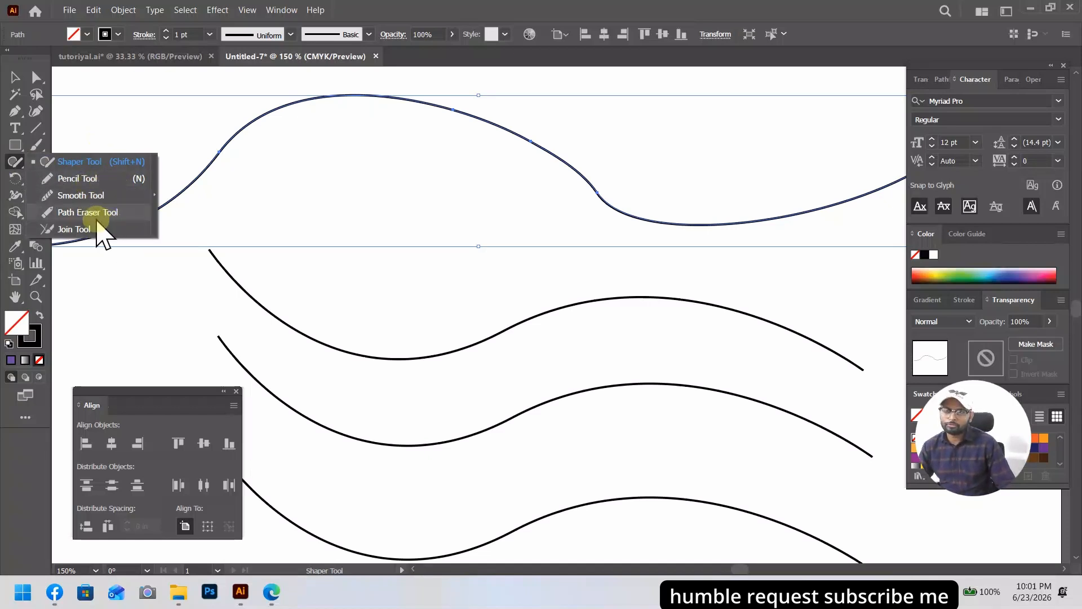
{"action": "left_click", "coordinate": [84, 195]}
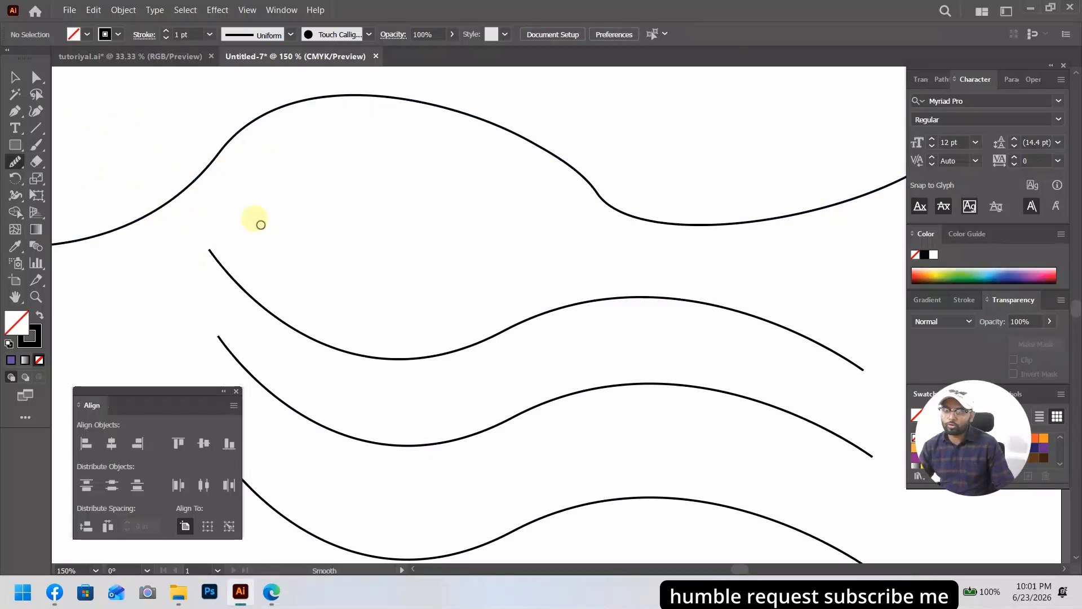
Smooth the left bend of the top wavy curve with repeated Smooth tool strokes along its rising section.
{"action": "left_click", "coordinate": [211, 160]}
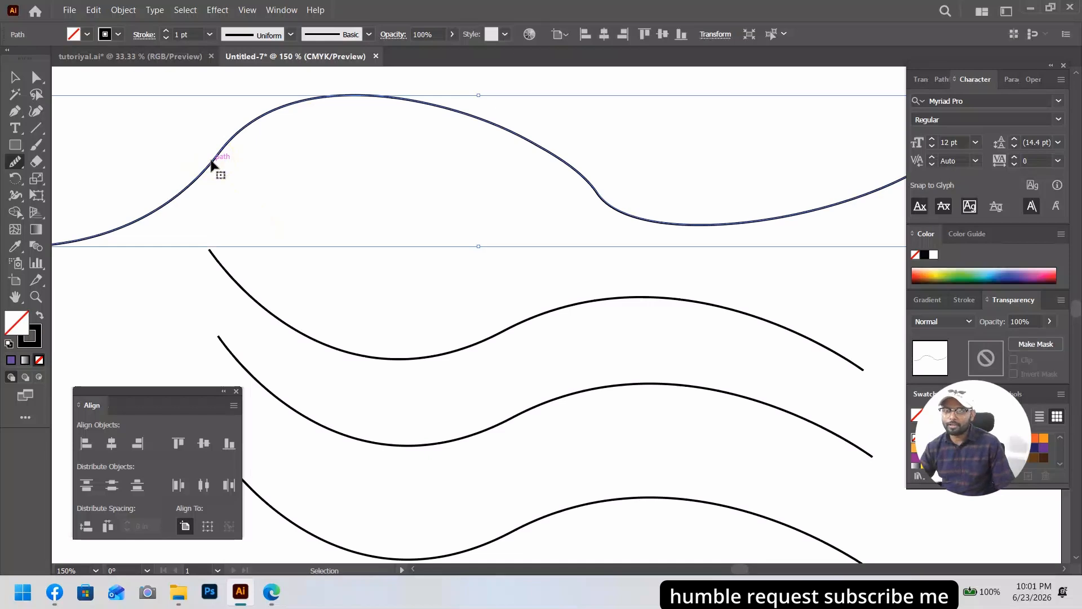
{"action": "mouse_move", "coordinate": [212, 160]}
{"action": "left_mouse_down"}
{"action": "mouse_move", "coordinate": [220, 182]}
{"action": "mouse_move", "coordinate": [220, 122]}
{"action": "mouse_move", "coordinate": [315, 111]}
{"action": "mouse_move", "coordinate": [216, 122]}
{"action": "mouse_move", "coordinate": [222, 142]}
{"action": "mouse_move", "coordinate": [237, 140]}
{"action": "mouse_move", "coordinate": [279, 108]}
{"action": "mouse_move", "coordinate": [218, 155]}
{"action": "mouse_move", "coordinate": [293, 99]}
{"action": "left_mouse_up"}
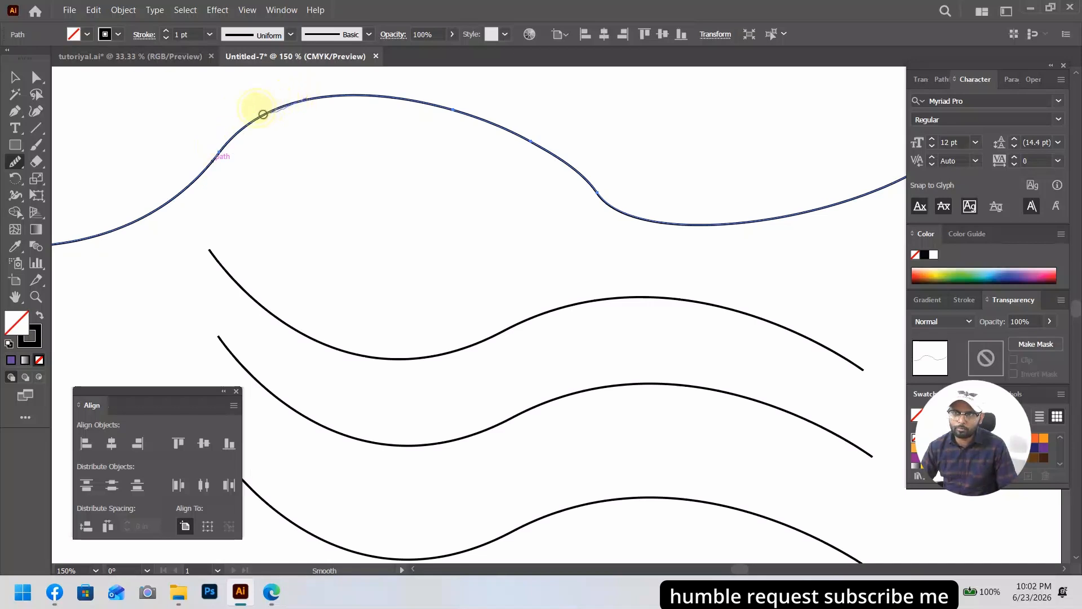
{"action": "left_click_drag", "start_coordinate": [220, 143], "coordinate": [251, 120]}
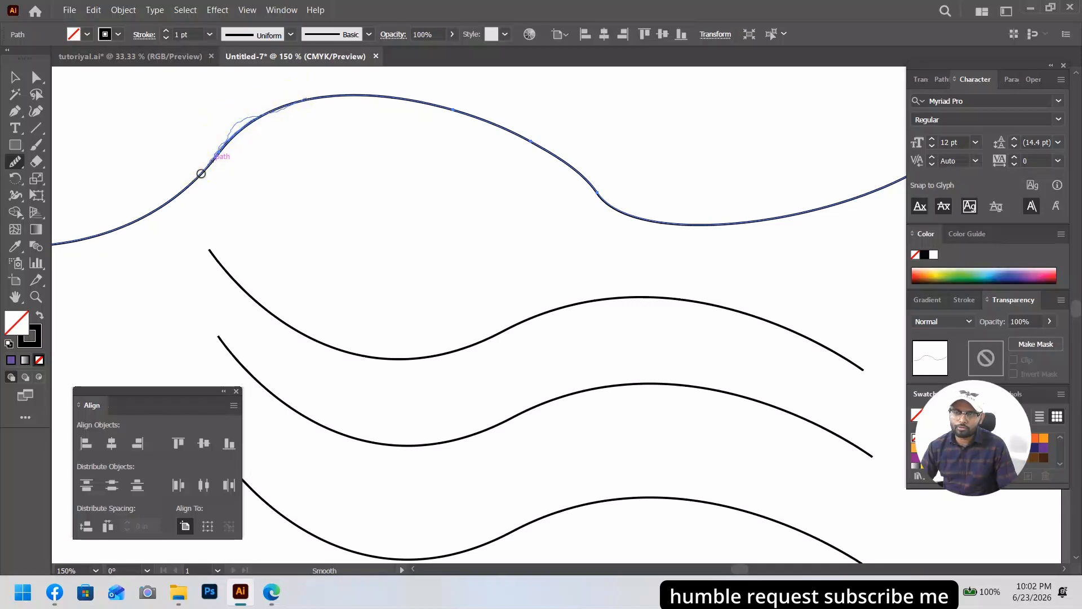
{"action": "mouse_move", "coordinate": [253, 117]}
{"action": "left_mouse_down"}
{"action": "mouse_move", "coordinate": [180, 200]}
{"action": "mouse_move", "coordinate": [221, 147]}
{"action": "left_mouse_up"}
{"action": "mouse_move", "coordinate": [186, 185]}
{"action": "left_mouse_down"}
{"action": "mouse_move", "coordinate": [232, 155]}
{"action": "mouse_move", "coordinate": [148, 213]}
{"action": "mouse_move", "coordinate": [220, 150]}
{"action": "left_mouse_up"}
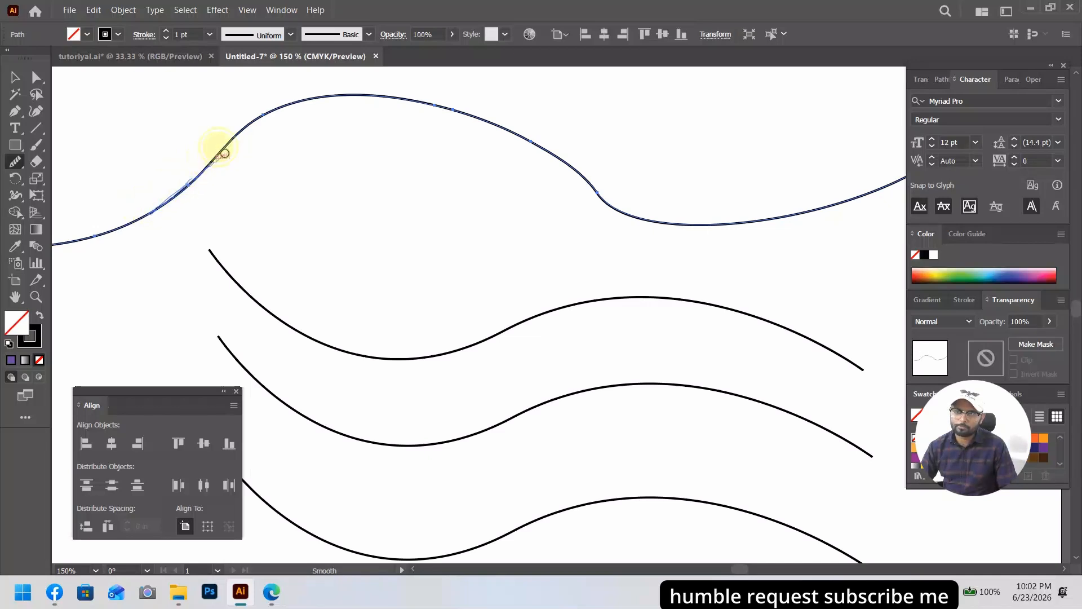
Smooth the sharp right bend of the top wavy curve and deselect the path.
{"action": "mouse_move", "coordinate": [560, 160]}
{"action": "left_mouse_down"}
{"action": "mouse_move", "coordinate": [610, 211]}
{"action": "mouse_move", "coordinate": [555, 150]}
{"action": "mouse_move", "coordinate": [604, 202]}
{"action": "mouse_move", "coordinate": [557, 153]}
{"action": "mouse_move", "coordinate": [599, 200]}
{"action": "left_mouse_up"}
{"action": "mouse_move", "coordinate": [539, 149]}
{"action": "left_mouse_down"}
{"action": "mouse_move", "coordinate": [597, 195]}
{"action": "mouse_move", "coordinate": [553, 154]}
{"action": "mouse_move", "coordinate": [565, 156]}
{"action": "mouse_move", "coordinate": [594, 203]}
{"action": "mouse_move", "coordinate": [626, 212]}
{"action": "mouse_move", "coordinate": [598, 203]}
{"action": "left_mouse_up"}
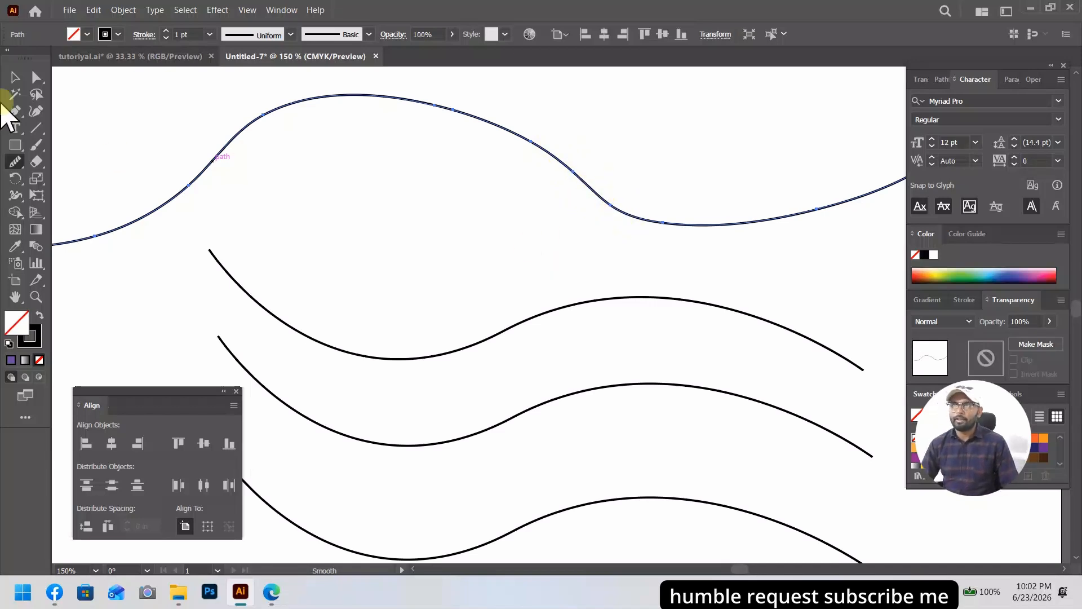
{"action": "left_click", "coordinate": [16, 78]}
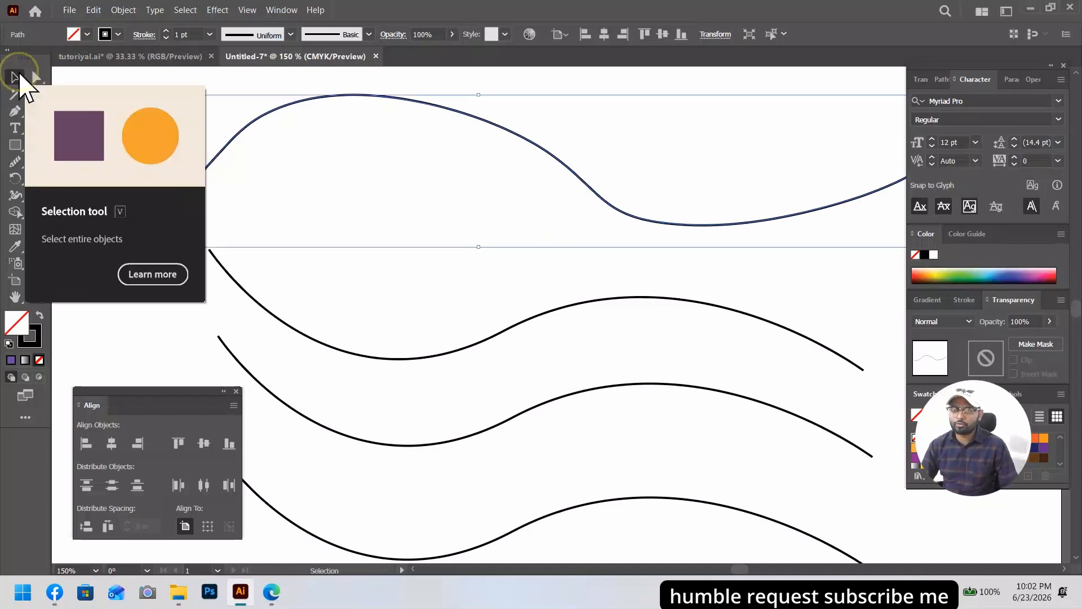
{"action": "left_click", "coordinate": [148, 82]}
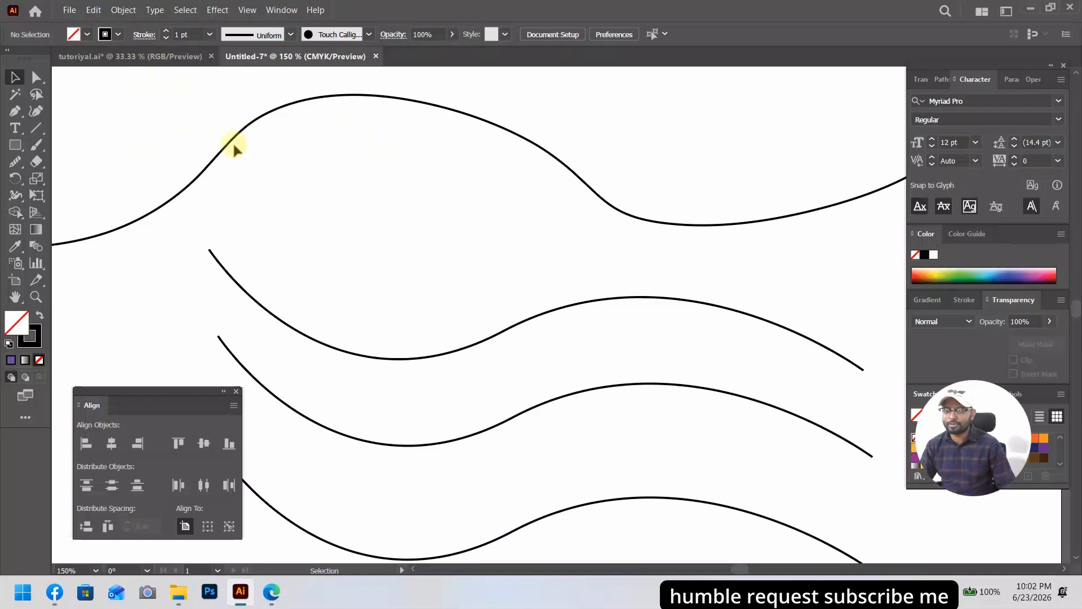
{"action": "left_click", "coordinate": [310, 166]}
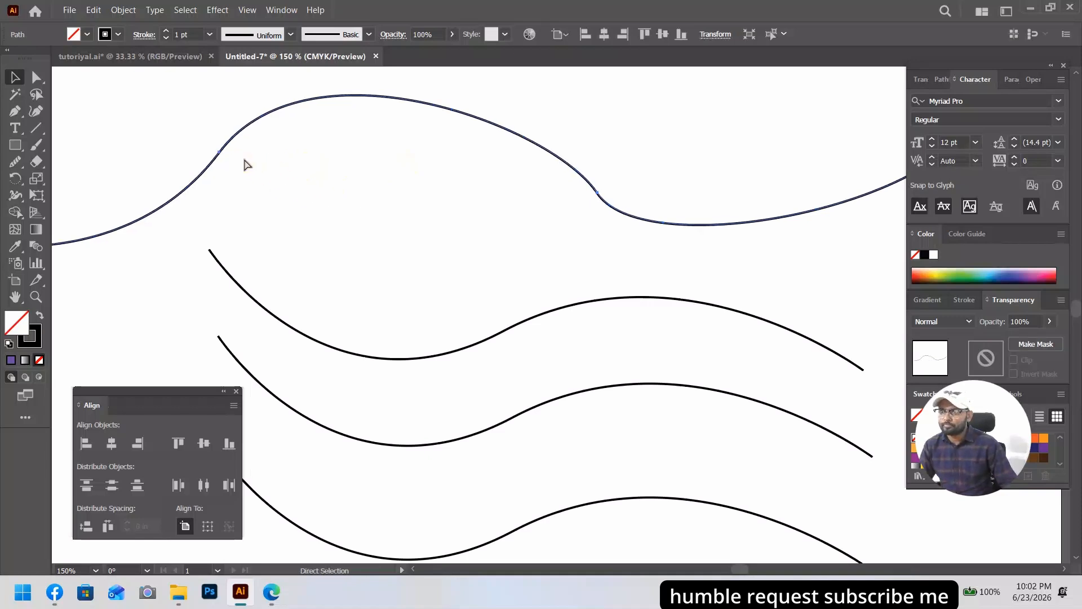
Undo and redo the smoothing edits to compare the top curve before and after.
{"action": "key", "text": "ctrl+z"}
{"action": "key", "text": "ctrl+shift+z"}
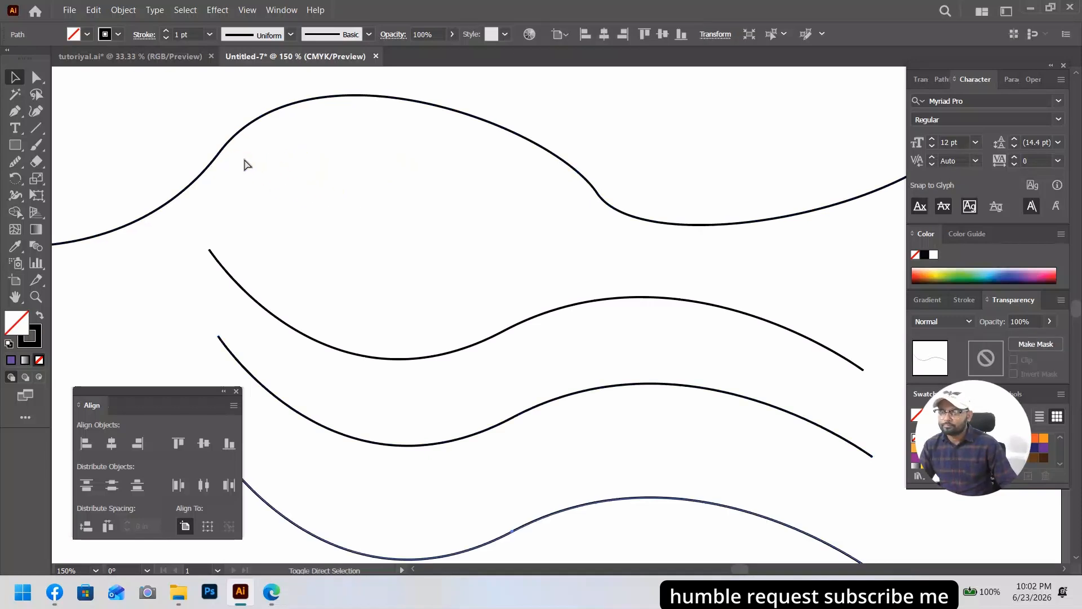
{"action": "left_click", "coordinate": [593, 191]}
{"action": "key", "text": "ctrl+z"}
{"action": "key", "text": "ctrl+z"}
{"action": "key", "text": "ctrl+z"}
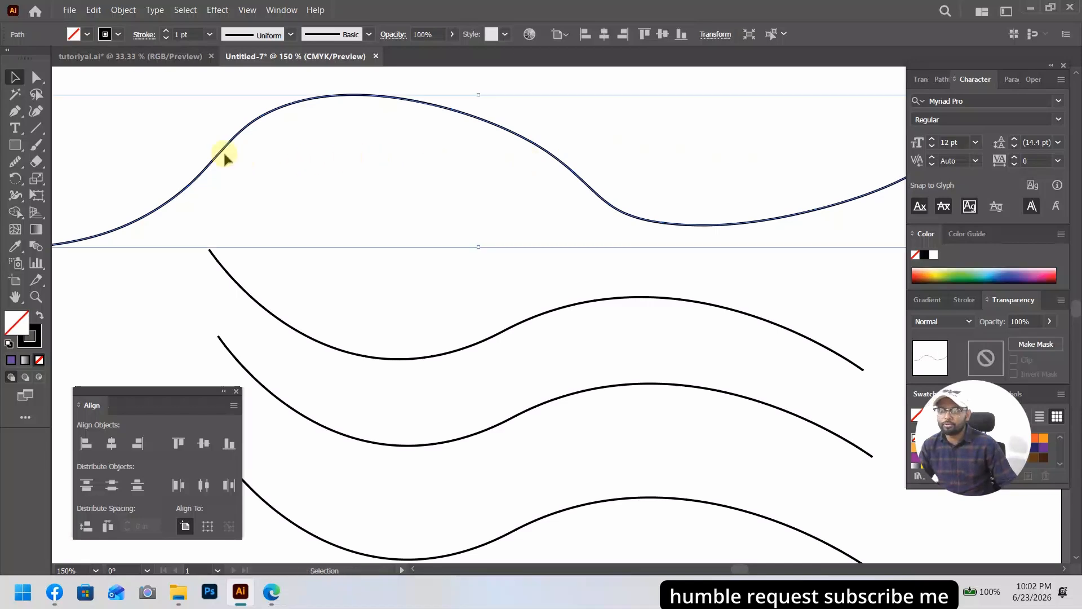
{"action": "key", "text": "ctrl+minus"}
{"action": "key", "text": "ctrl+minus"}
{"action": "key", "text": "ctrl+minus"}
{"action": "key", "text": "space"}
{"action": "left_click_drag", "start_coordinate": [469, 328], "coordinate": [462, 282]}
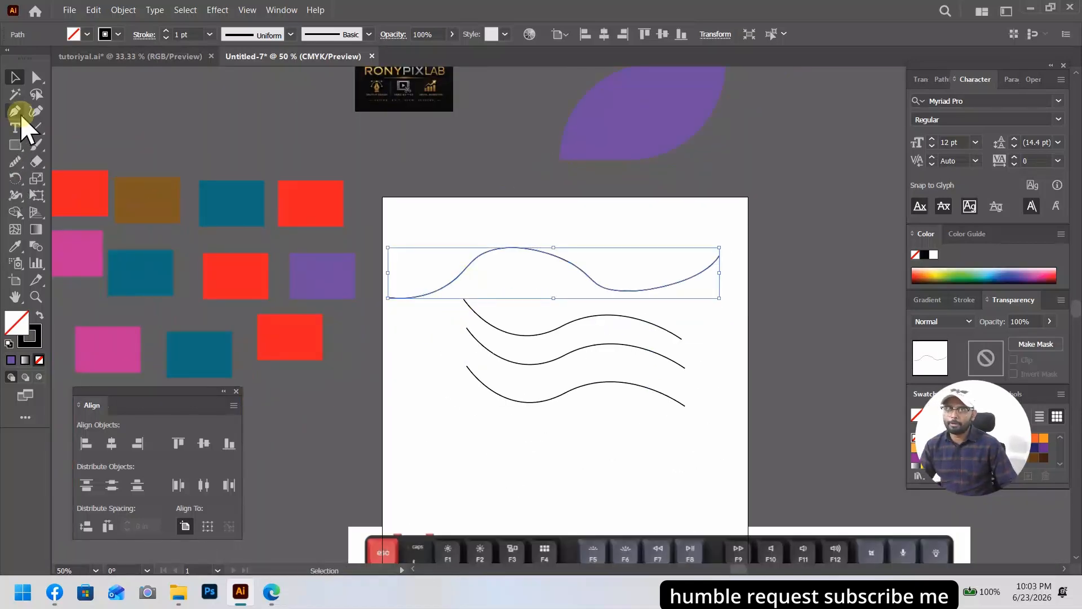
{"action": "left_click_drag", "start_coordinate": [338, 189], "coordinate": [383, 167]}
{"action": "left_click_drag", "start_coordinate": [430, 218], "coordinate": [438, 193]}
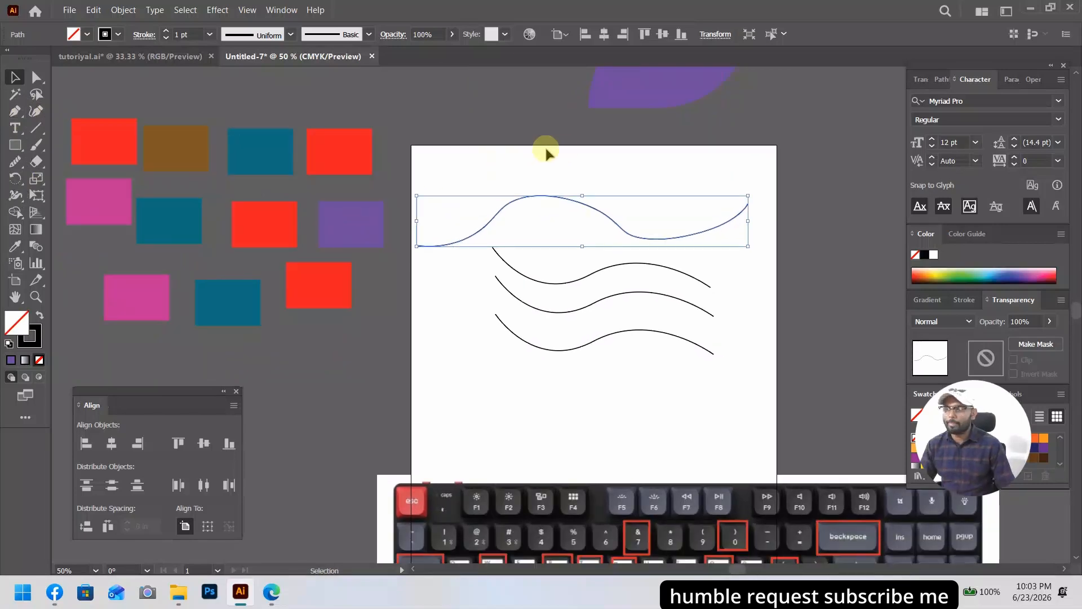
{"action": "scroll", "coordinate": [517, 199], "scroll_direction": "up", "scroll_amount": 1}
{"action": "scroll", "coordinate": [515, 234], "scroll_direction": "down", "scroll_amount": 1}
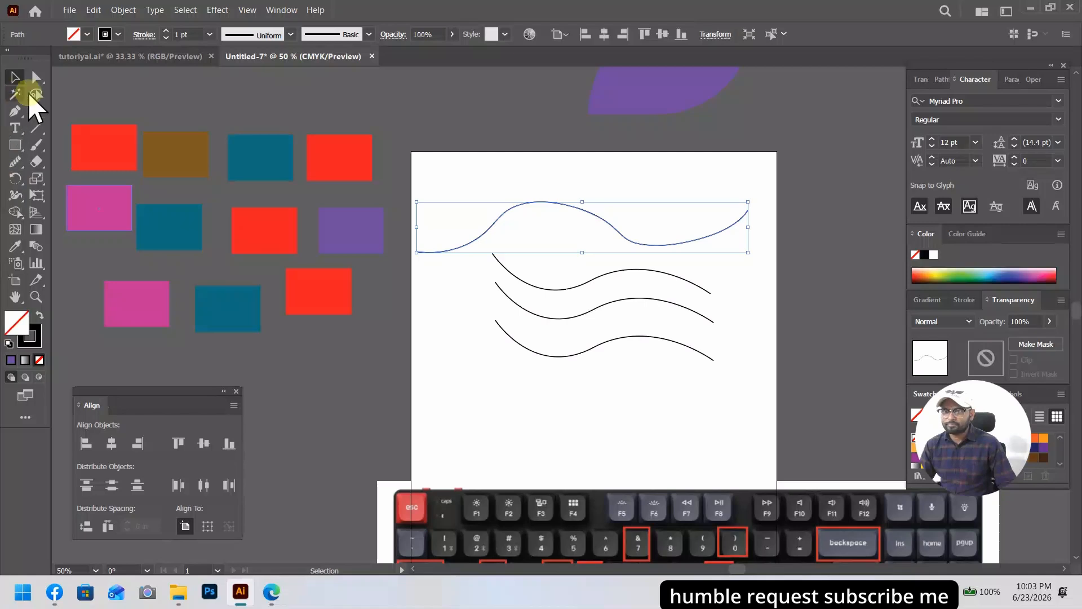
{"action": "left_click", "coordinate": [523, 163]}
{"action": "scroll", "coordinate": [593, 239], "scroll_direction": "down", "scroll_amount": 2}
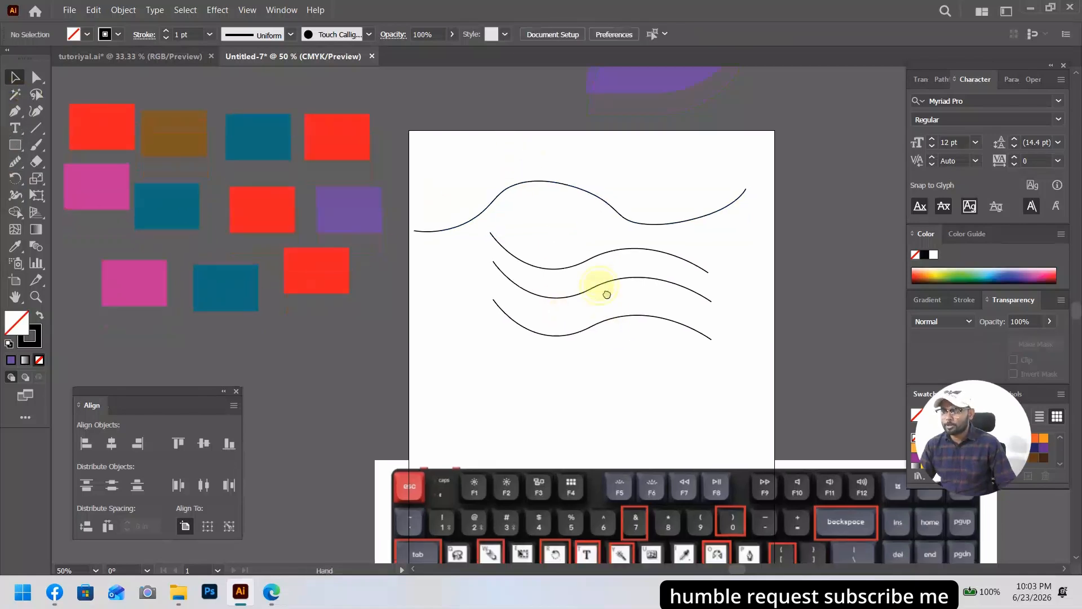
{"action": "scroll", "coordinate": [592, 306], "scroll_direction": "up", "scroll_amount": 1}
{"action": "left_click_drag", "start_coordinate": [600, 307], "coordinate": [581, 200]}
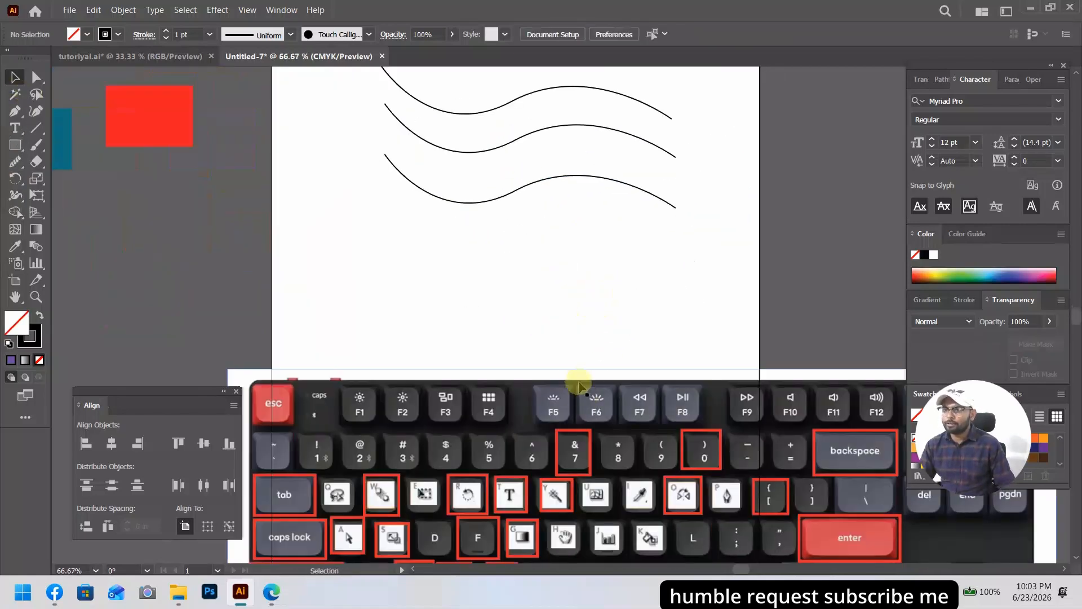
{"action": "left_click_drag", "start_coordinate": [541, 326], "coordinate": [573, 413]}
{"action": "left_click_drag", "start_coordinate": [550, 310], "coordinate": [553, 350]}
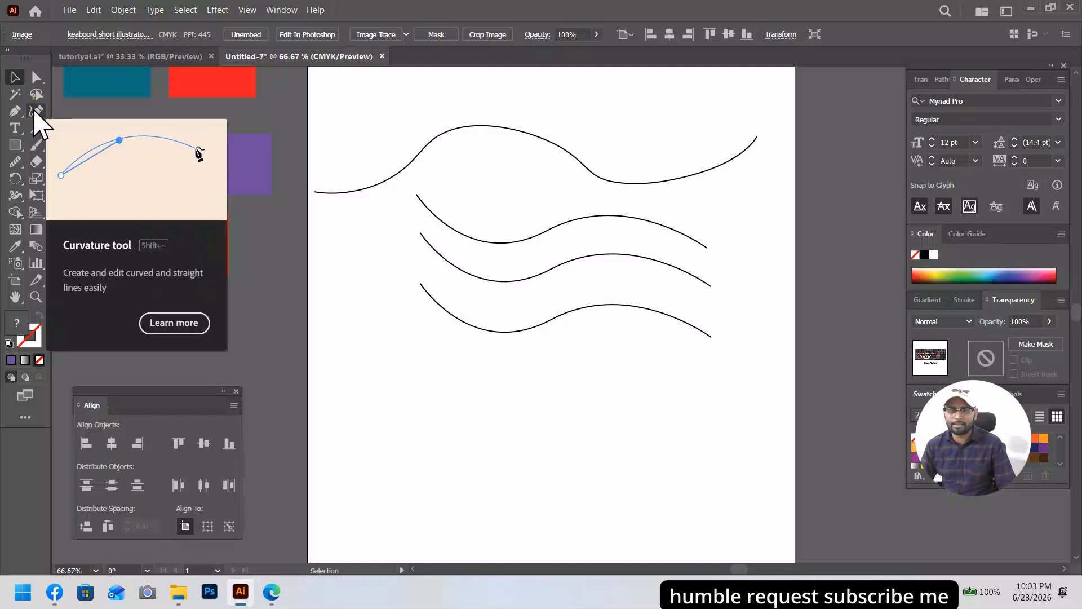
Draw a small closed rounded shape with three anchor points below the wavy lines using the Pen tool.
{"action": "left_click", "coordinate": [15, 111]}
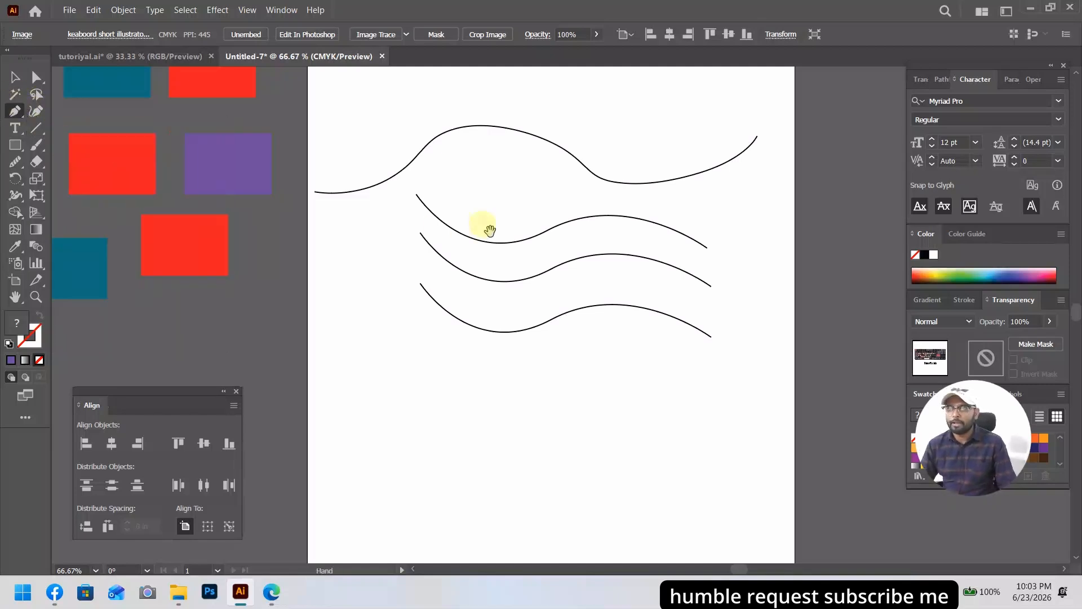
{"action": "left_click_drag", "start_coordinate": [490, 230], "coordinate": [474, 188]}
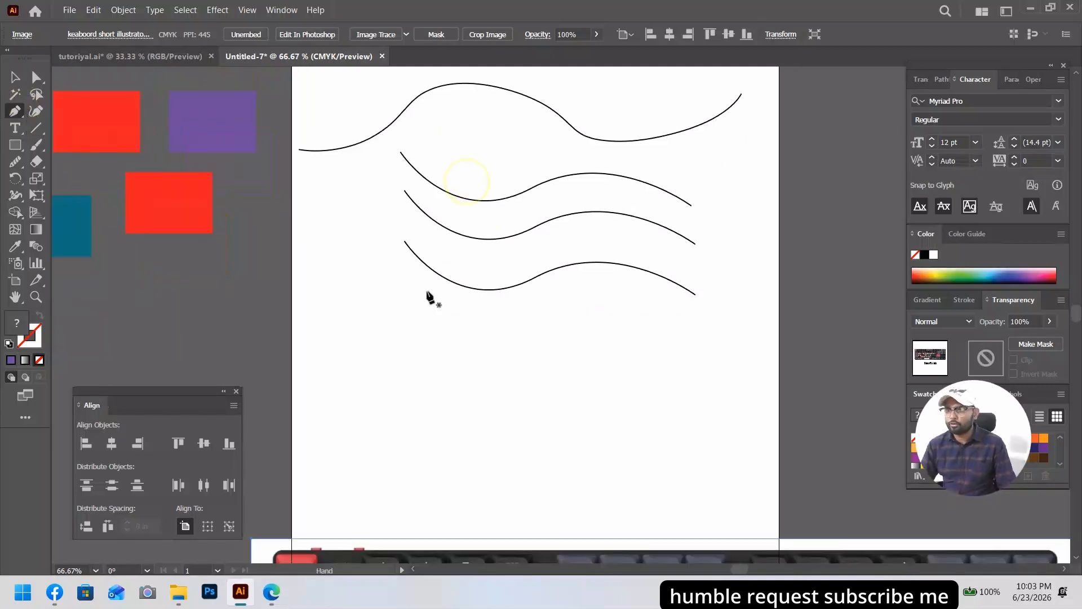
{"action": "left_click", "coordinate": [362, 428]}
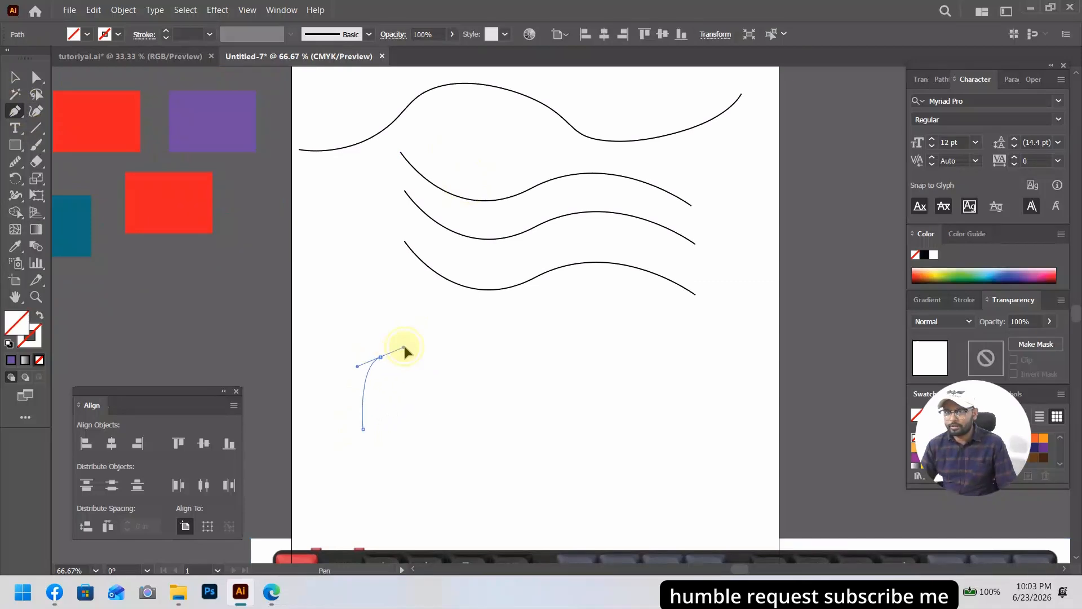
{"action": "left_click_drag", "start_coordinate": [404, 347], "coordinate": [404, 347]}
{"action": "left_click_drag", "start_coordinate": [415, 423], "coordinate": [395, 444]}
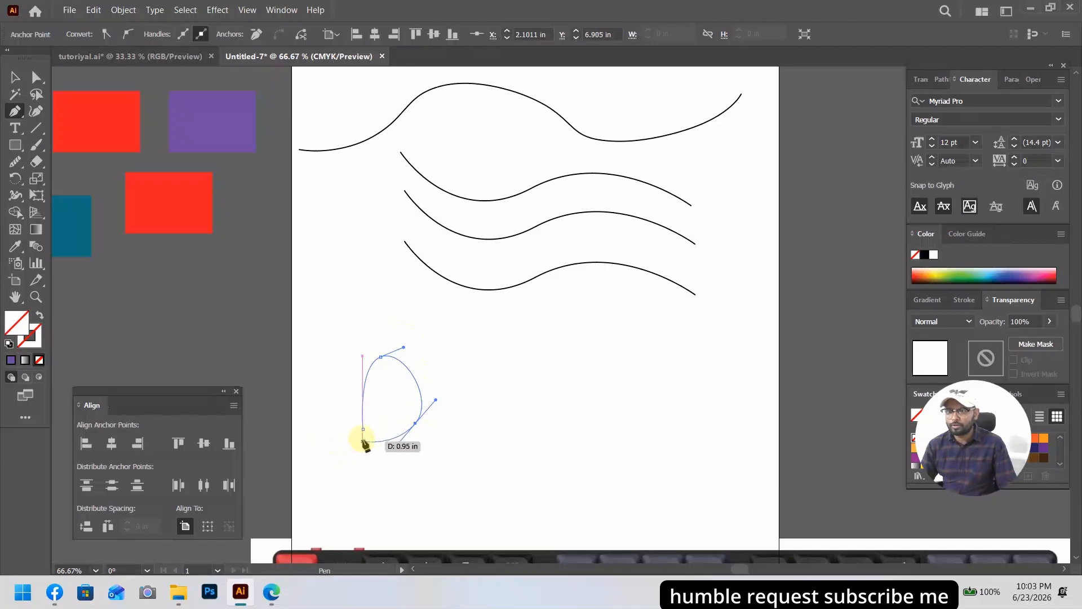
{"action": "left_click", "coordinate": [363, 429]}
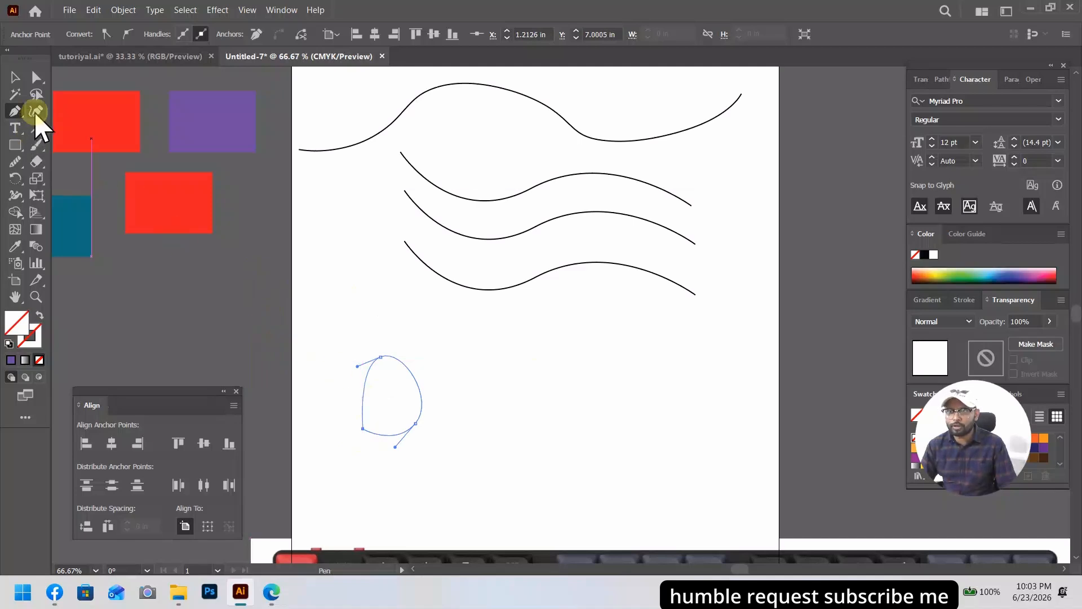
Reshape the small closed shape into a near circle by adding and repositioning anchor points with the Curvature tool.
{"action": "left_click", "coordinate": [36, 112]}
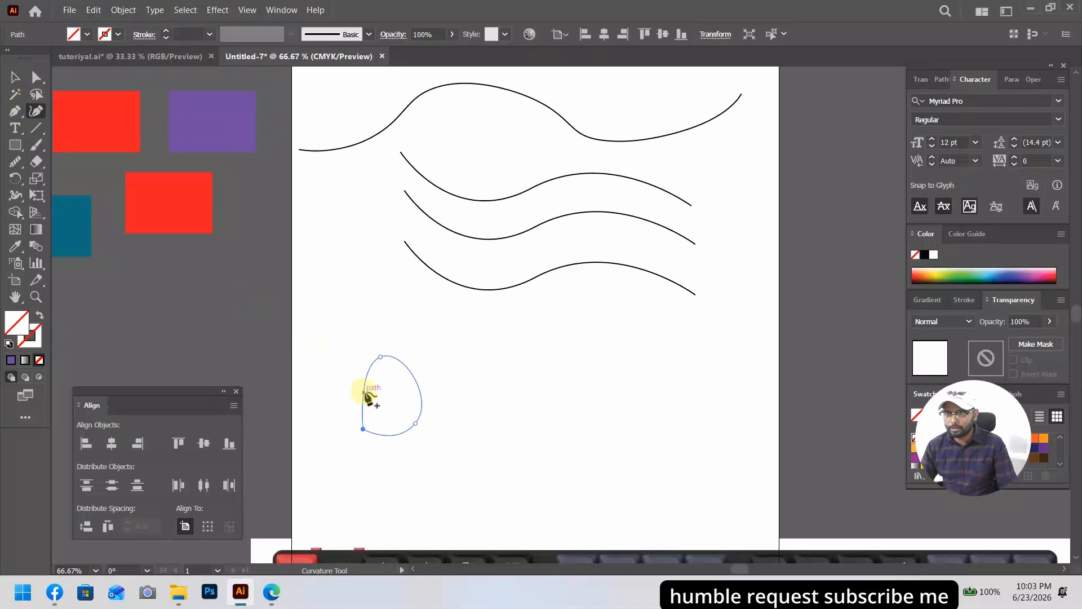
{"action": "left_click_drag", "start_coordinate": [364, 396], "coordinate": [308, 406]}
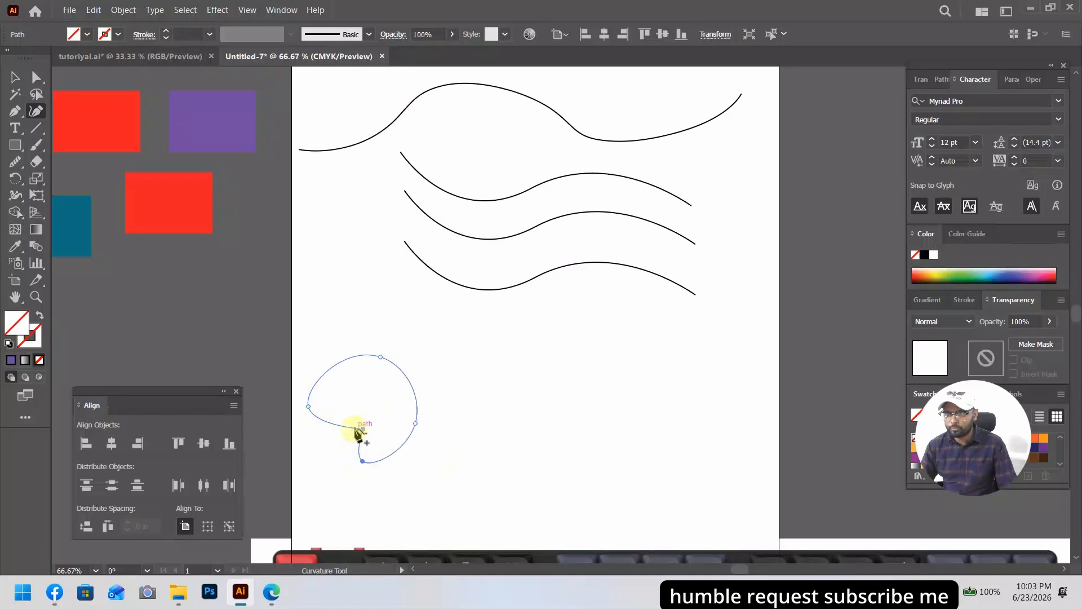
{"action": "left_click_drag", "start_coordinate": [363, 430], "coordinate": [331, 455]}
{"action": "left_click", "coordinate": [330, 453]}
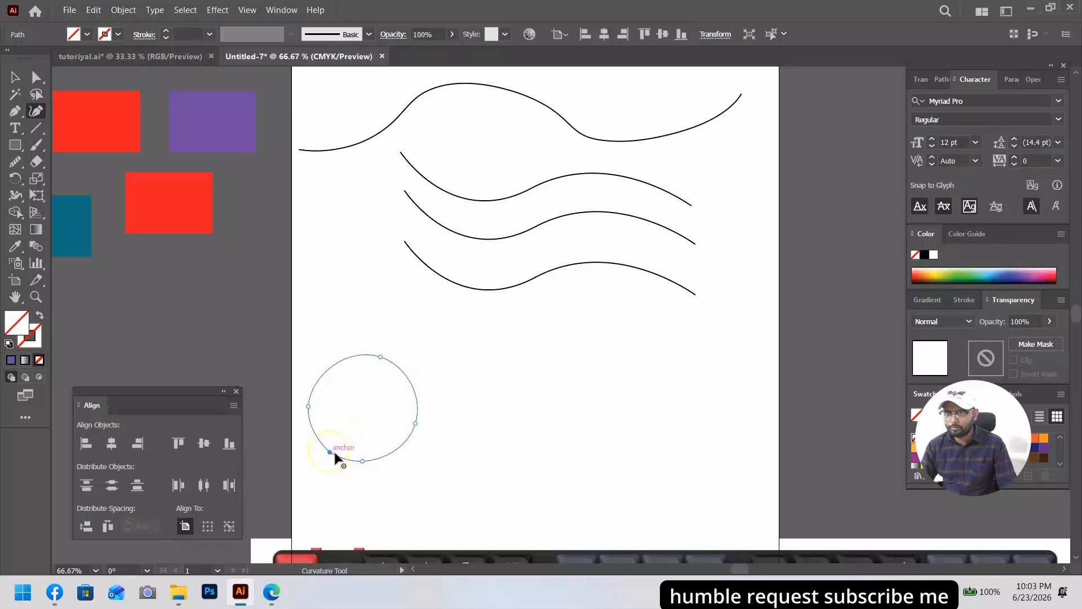
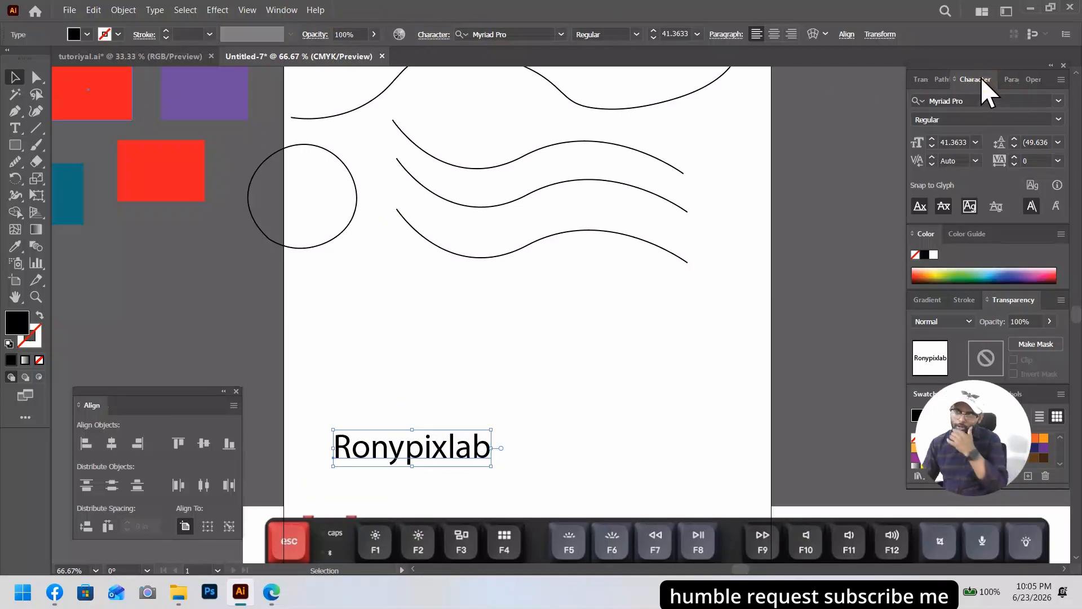
Change the font of the Ronypixlab text to Basement Grotesque Black with the Black style.
{"action": "left_click", "coordinate": [979, 82]}
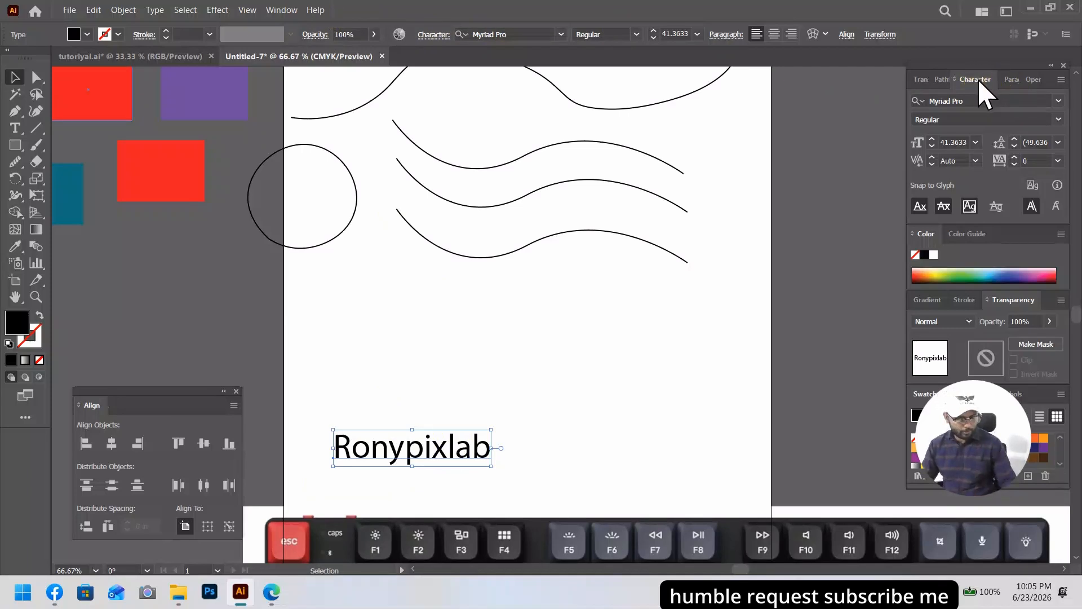
{"action": "scroll", "coordinate": [620, 434], "scroll_direction": "down", "scroll_amount": 6}
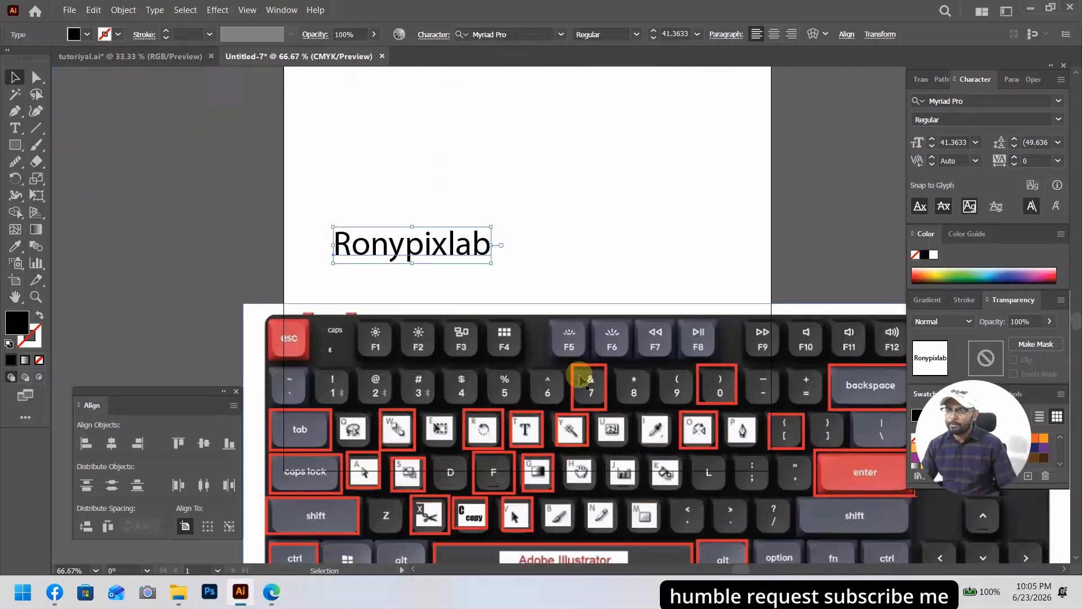
{"action": "scroll", "coordinate": [579, 372], "scroll_direction": "up", "scroll_amount": 1}
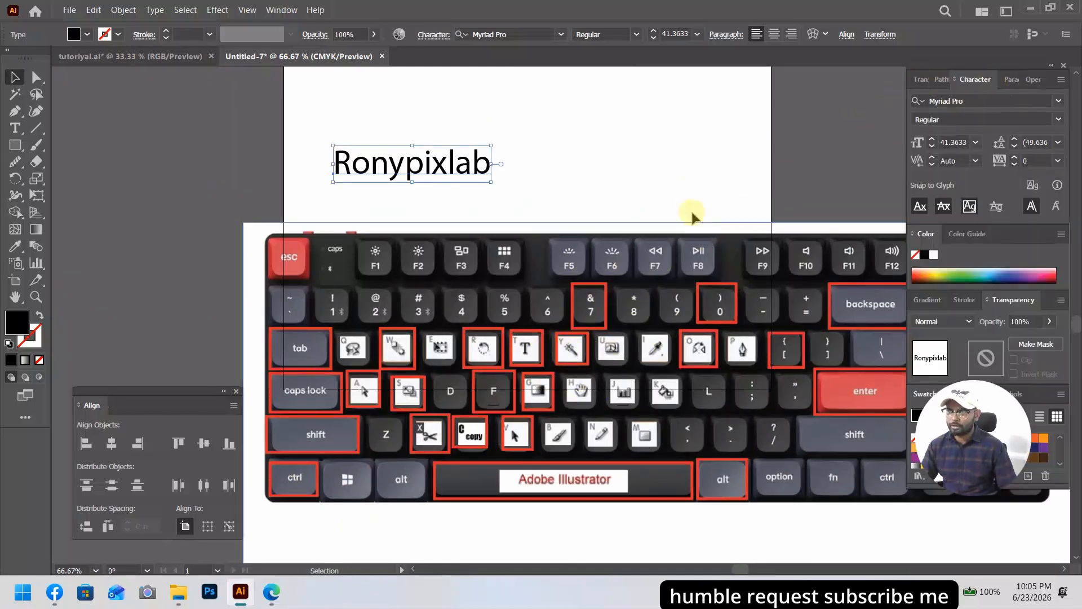
{"action": "scroll", "coordinate": [598, 213], "scroll_direction": "up", "scroll_amount": 1}
{"action": "scroll", "coordinate": [656, 183], "scroll_direction": "up", "scroll_amount": 6}
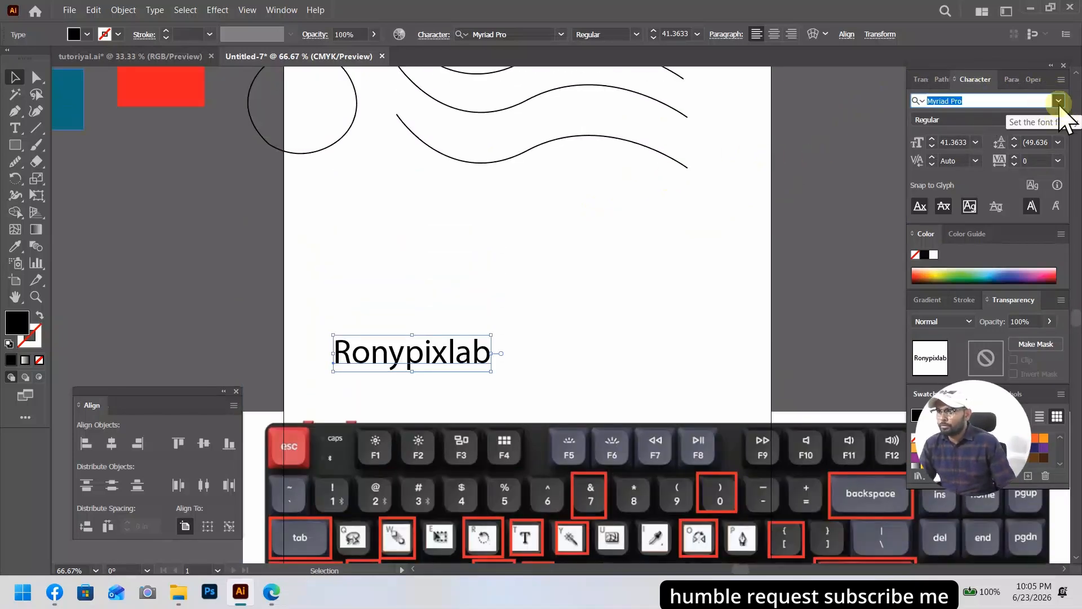
{"action": "left_click", "coordinate": [1028, 99]}
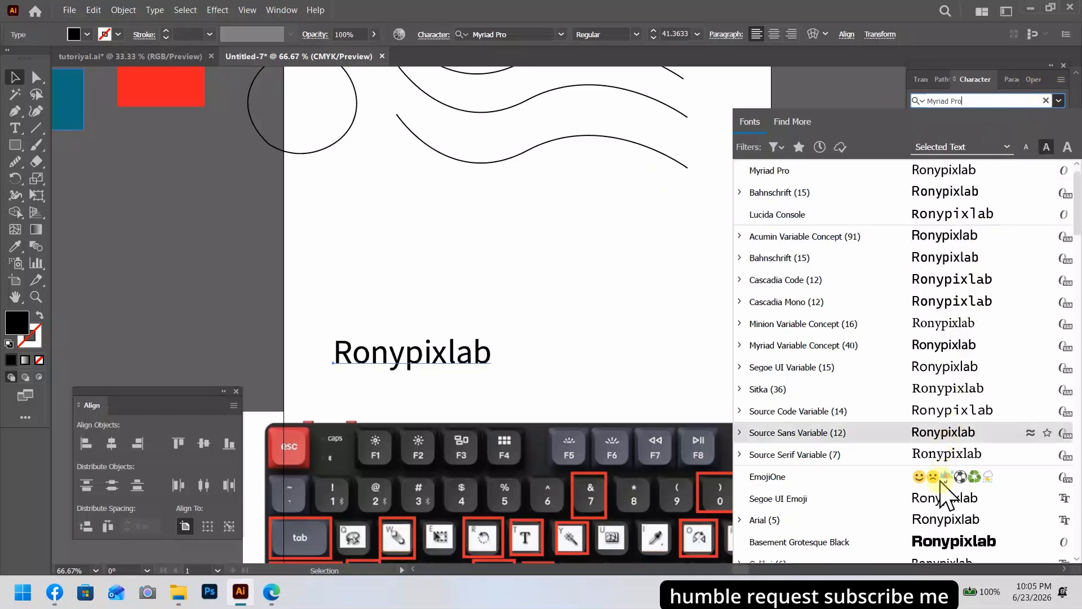
{"action": "left_click", "coordinate": [933, 542]}
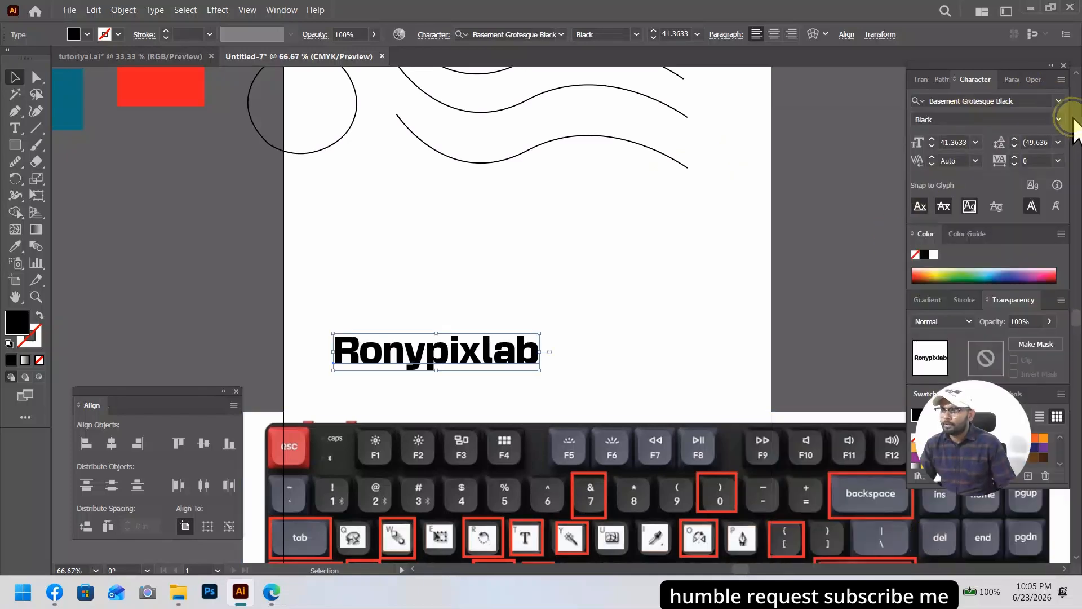
{"action": "left_click", "coordinate": [1052, 119]}
{"action": "left_click", "coordinate": [1006, 182]}
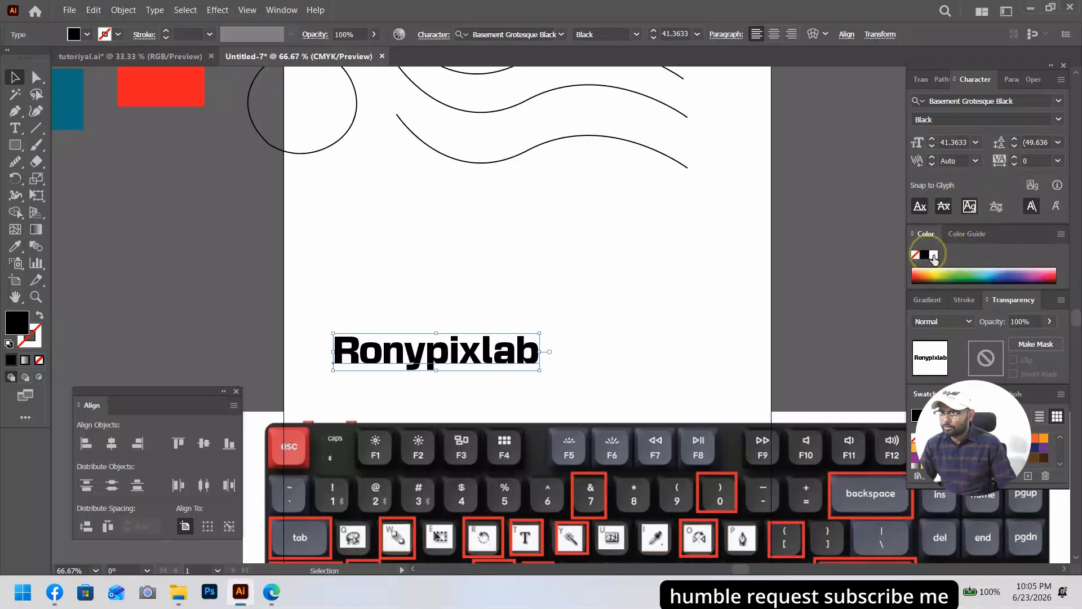
Recolor the Ronypixlab text brown from the color spectrum and deselect it.
{"action": "left_click", "coordinate": [934, 256]}
{"action": "left_click", "coordinate": [925, 255]}
{"action": "left_click_drag", "start_coordinate": [928, 277], "coordinate": [960, 273]}
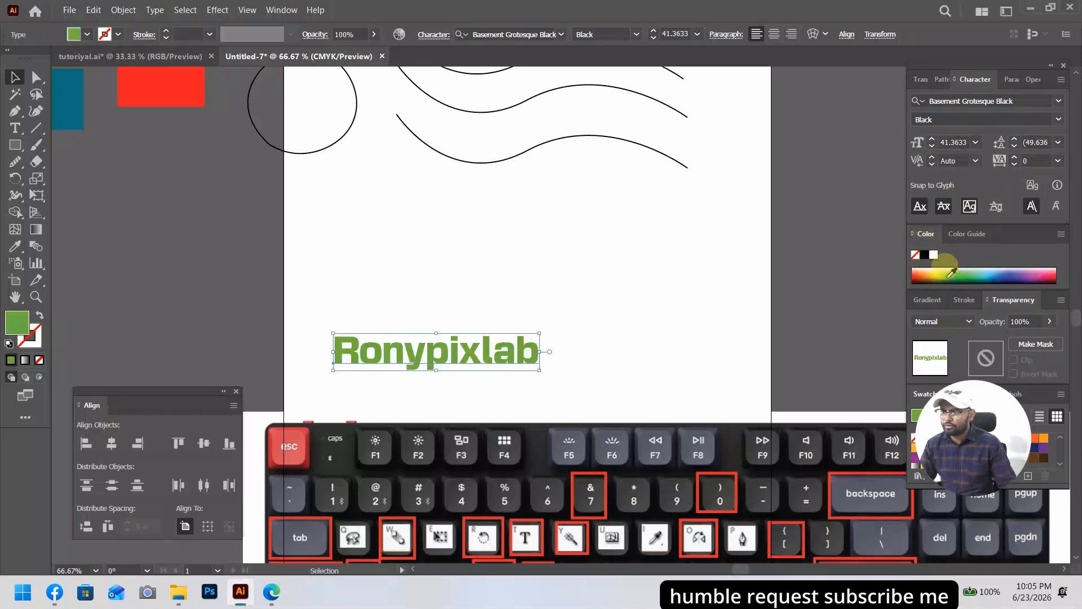
{"action": "left_click", "coordinate": [931, 274]}
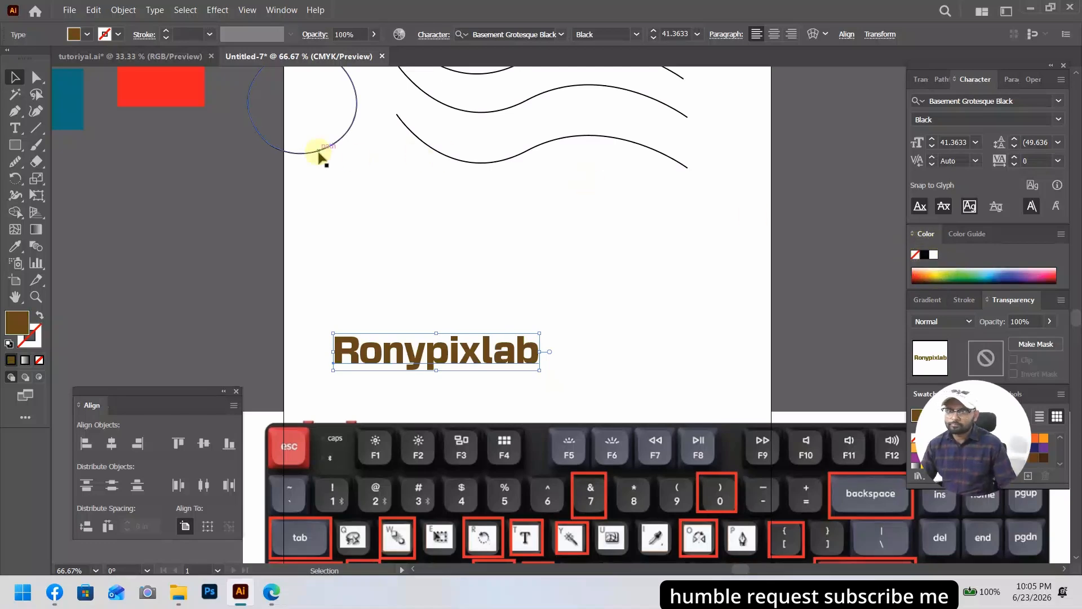
{"action": "left_click", "coordinate": [379, 290]}
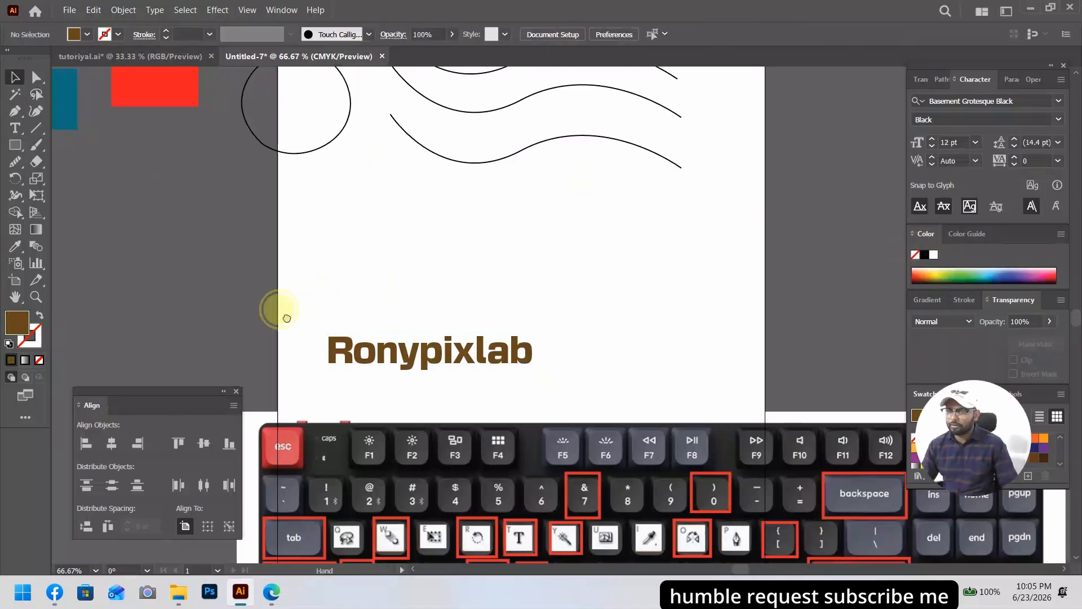
Add the text "Ronypixlab" along the lowest wavy curve with the Type on a Path tool, replacing the placeholder text.
{"action": "scroll", "coordinate": [286, 312], "scroll_direction": "left", "scroll_amount": 2}
{"action": "scroll", "coordinate": [278, 304], "scroll_direction": "up", "scroll_amount": 1}
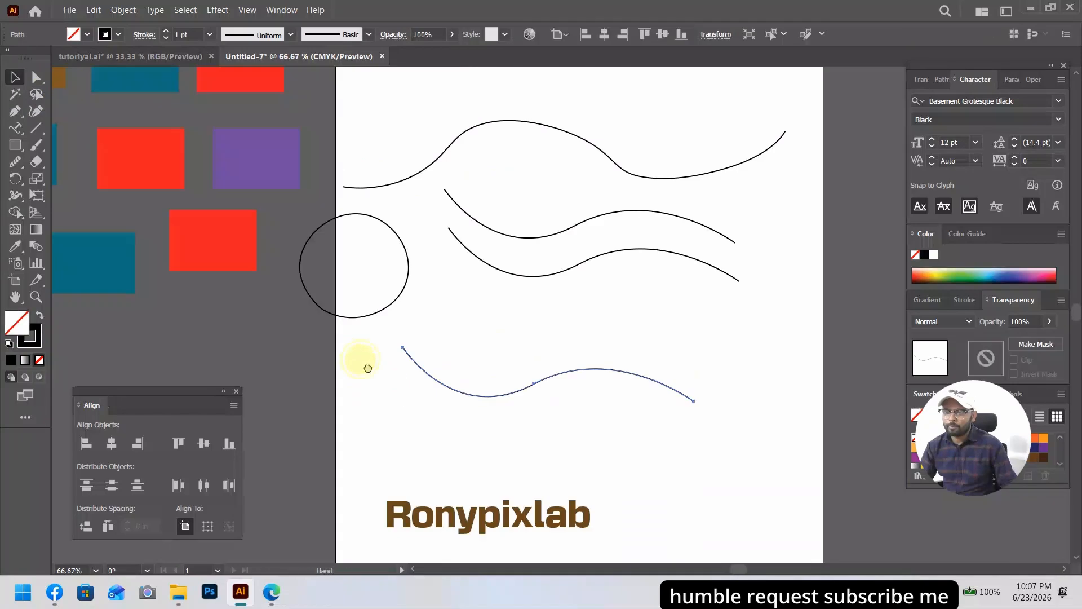
{"action": "scroll", "coordinate": [369, 359], "scroll_direction": "right", "scroll_amount": 1}
{"action": "left_click", "coordinate": [392, 352]}
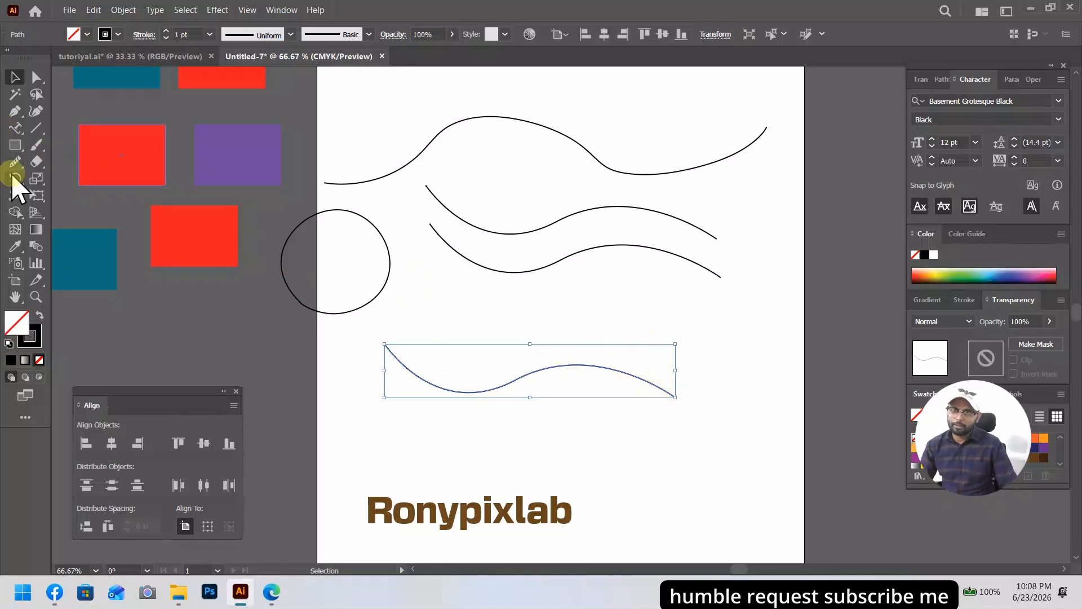
{"action": "left_click", "coordinate": [14, 128]}
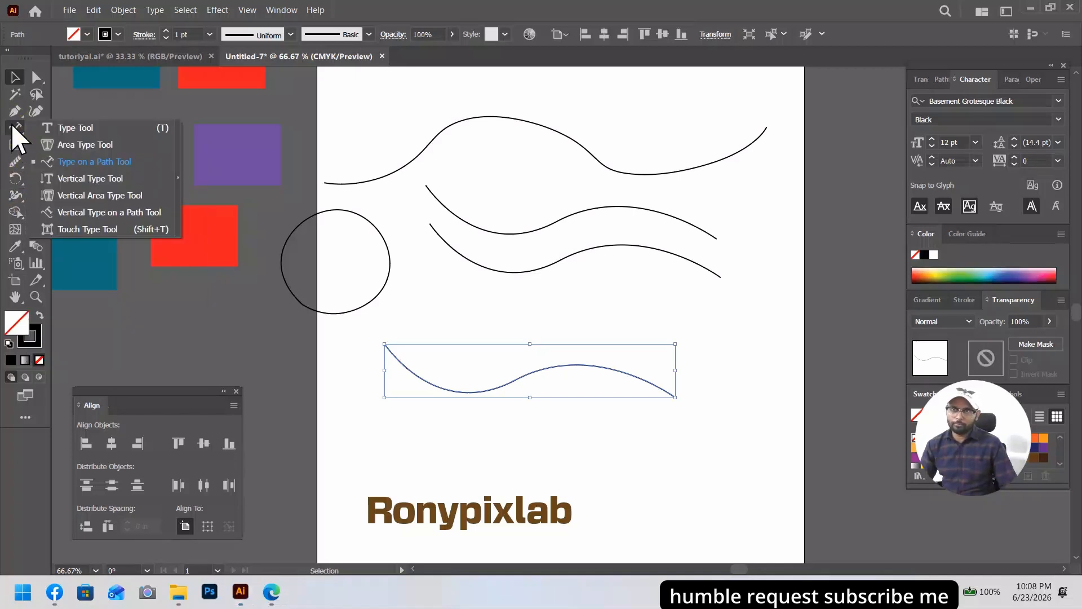
{"action": "left_click", "coordinate": [142, 161]}
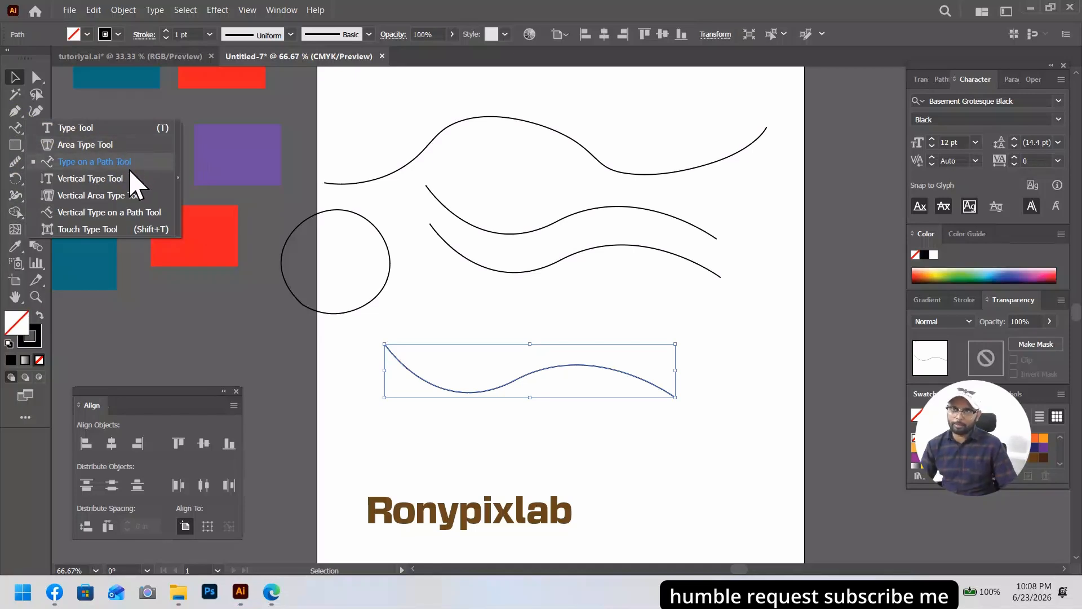
{"action": "left_click", "coordinate": [134, 163]}
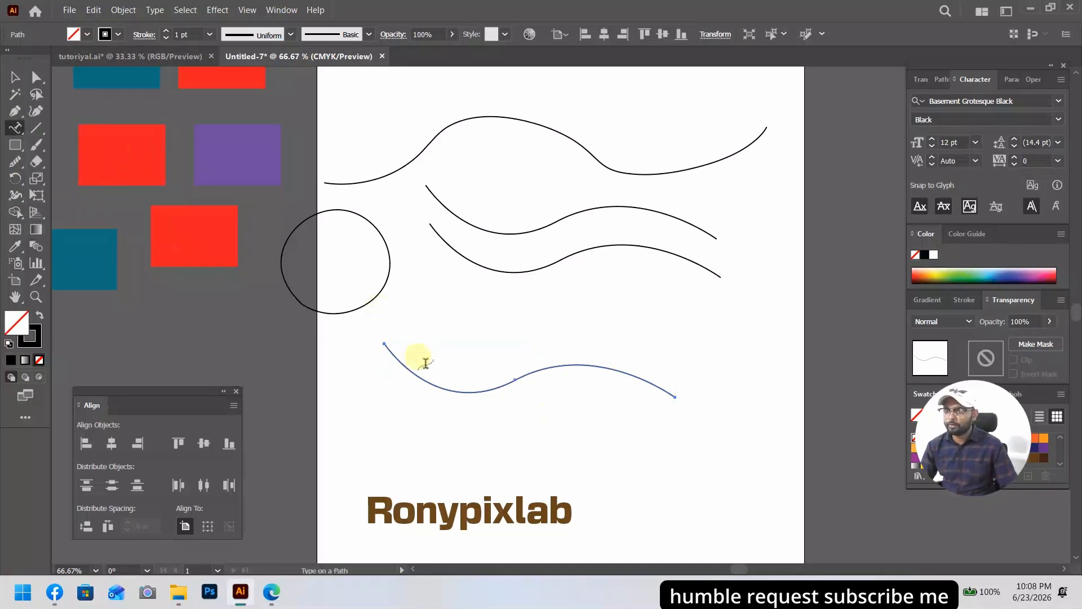
{"action": "left_click", "coordinate": [385, 342]}
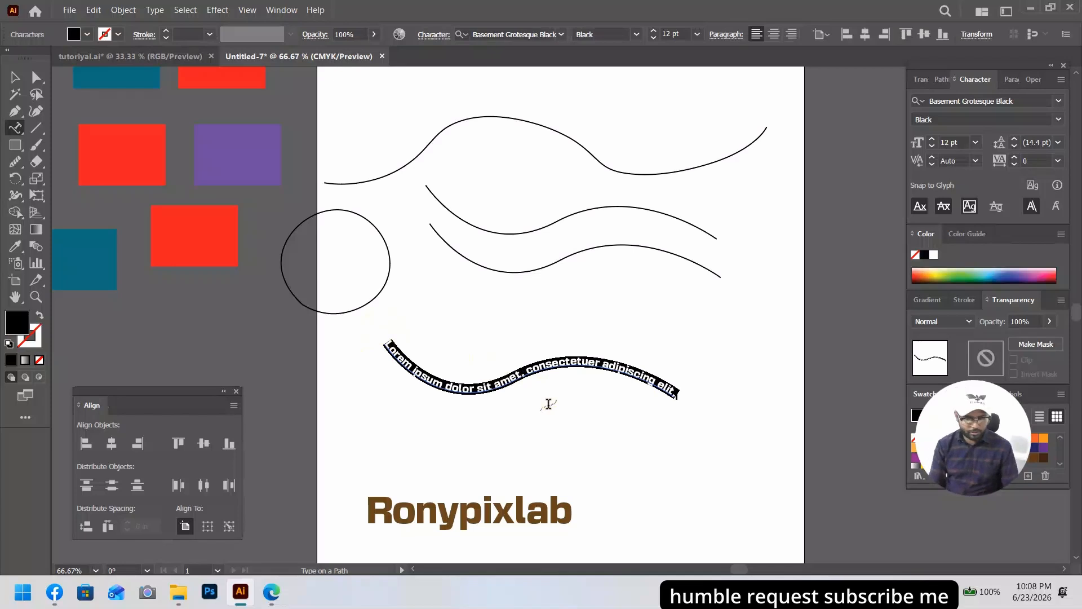
{"action": "key", "text": "BackSpace"}
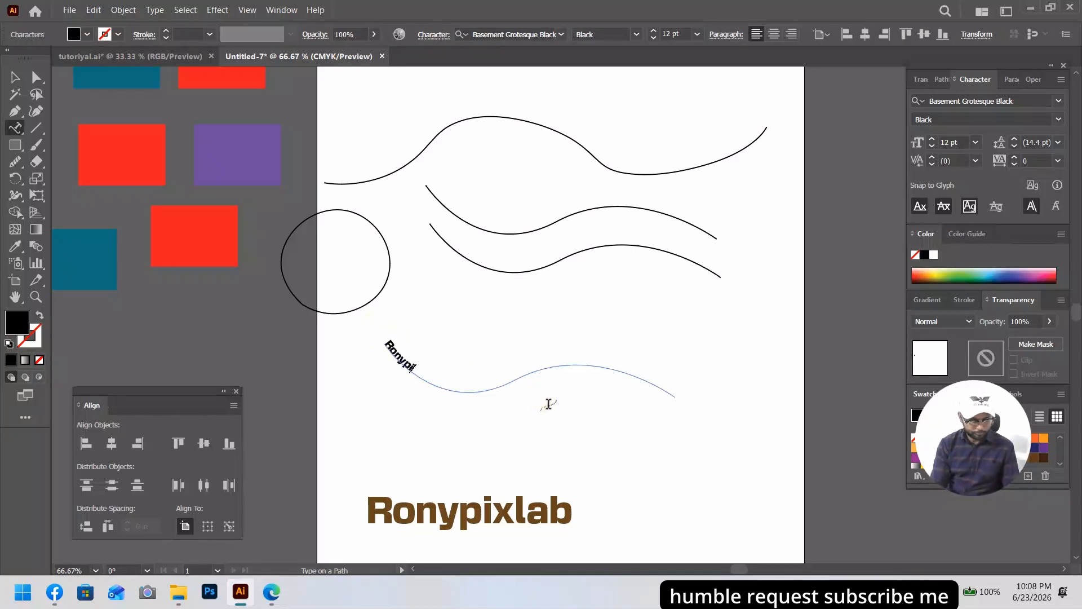
{"action": "type", "text": "Ronypixlab"}
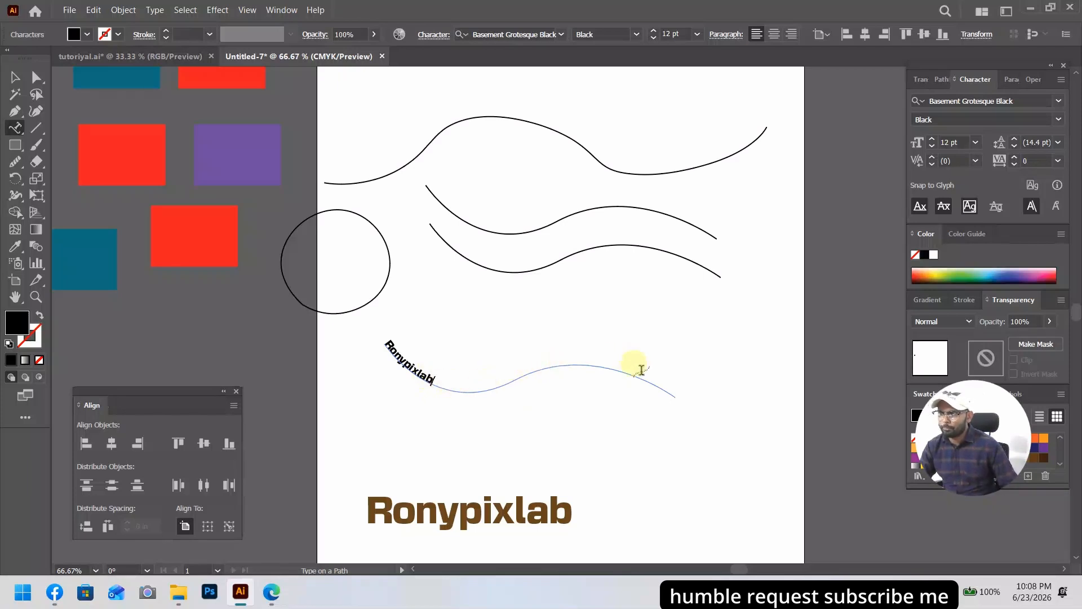
Fill the rest of the curve with random letters after "Ronypixlab", and delete those extra letters again.
{"action": "type", "text": "tuyiud"}
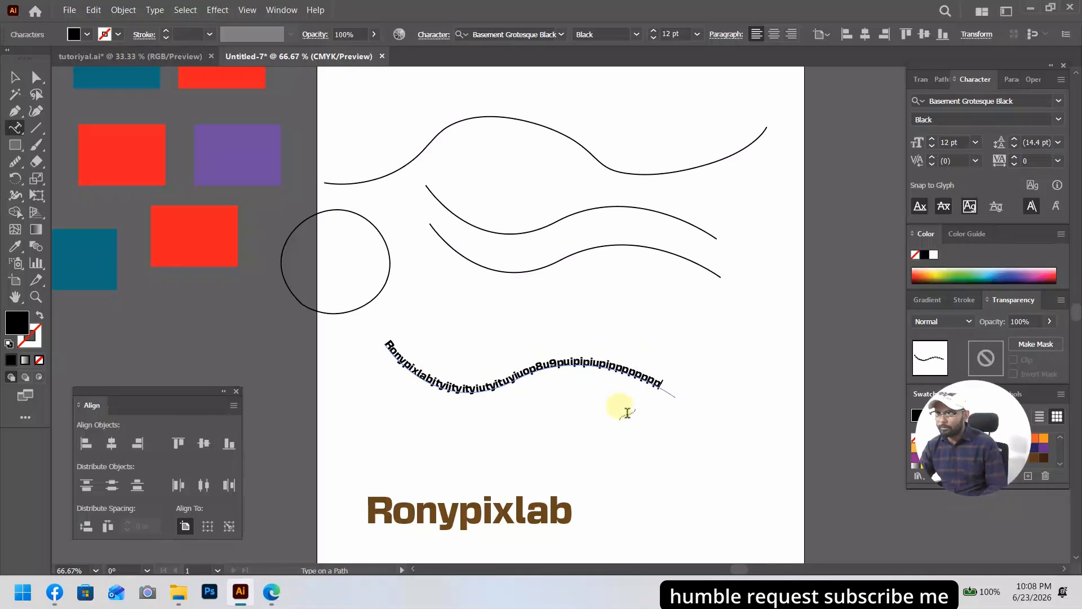
{"action": "key", "text": "BackSpace"}
{"action": "key", "text": "BackSpace"}
{"action": "key", "text": "BackSpace"}
{"action": "key", "text": "BackSpace"}
{"action": "key", "text": "BackSpace"}
{"action": "key", "text": "BackSpace"}
{"action": "key", "text": "BackSpace"}
{"action": "key", "text": "BackSpace"}
{"action": "key", "text": "BackSpace"}
{"action": "key", "text": "BackSpace"}
{"action": "key", "text": "BackSpace"}
{"action": "key", "text": "BackSpace"}
{"action": "key", "text": "BackSpace"}
{"action": "key", "text": "BackSpace"}
{"action": "key", "text": "BackSpace"}
{"action": "key", "text": "BackSpace"}
{"action": "key", "text": "BackSpace"}
{"action": "key", "text": "BackSpace"}
{"action": "key", "text": "BackSpace"}
{"action": "key", "text": "BackSpace"}
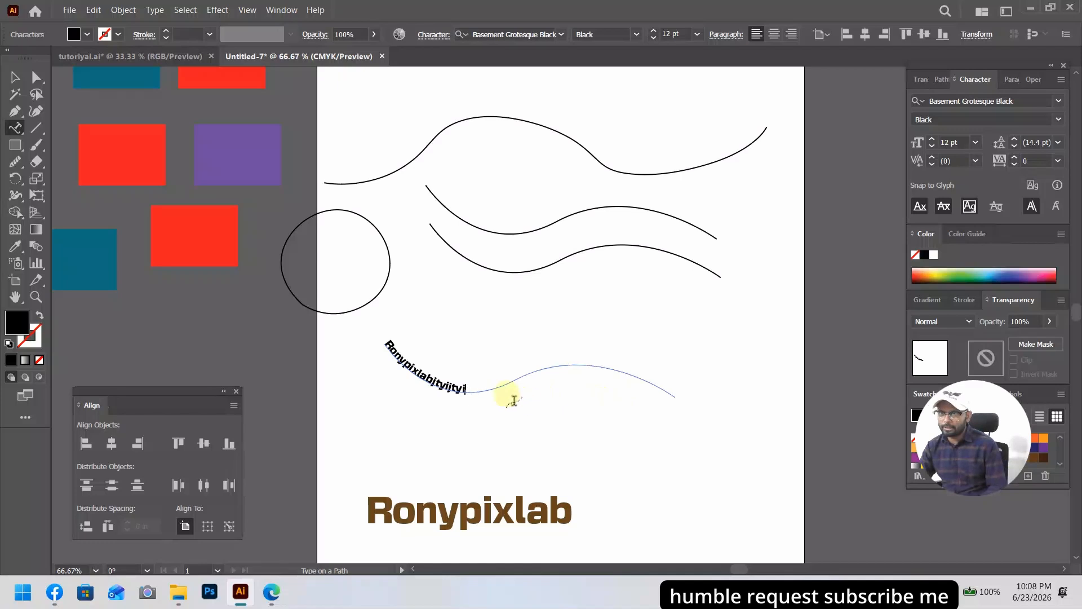
{"action": "key", "text": "BackSpace"}
{"action": "key", "text": "BackSpace"}
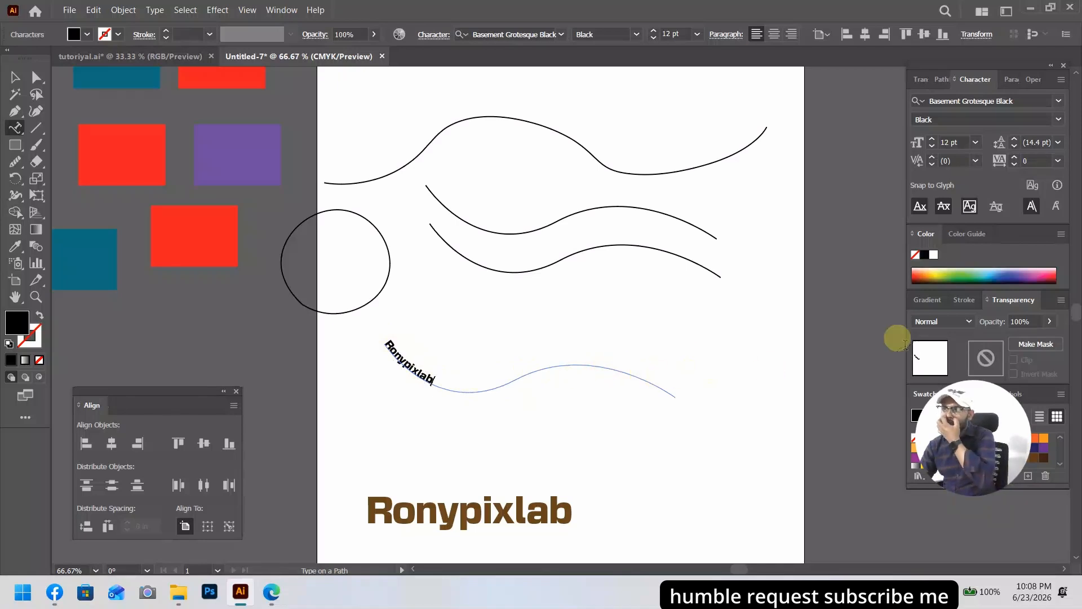
Try to set the font size of the curved Ronypixlab text to 21 pt.
{"action": "left_click", "coordinate": [953, 143]}
{"action": "type", "text": "21"}
{"action": "left_click", "coordinate": [439, 380]}
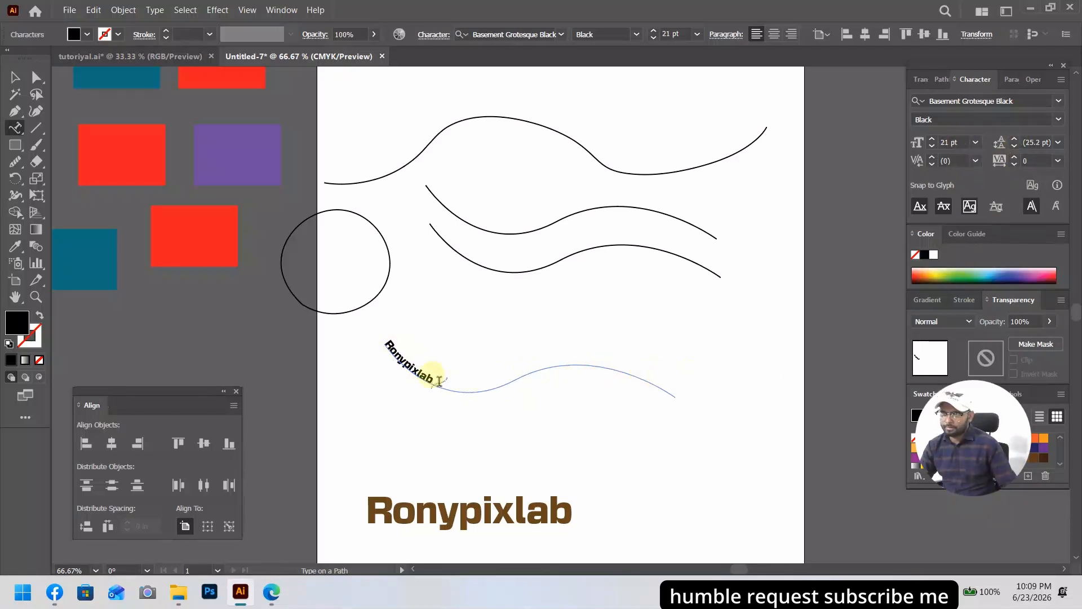
Select the whole word on the curve and set its font size to 48 pt.
{"action": "left_click_drag", "start_coordinate": [433, 382], "coordinate": [385, 337]}
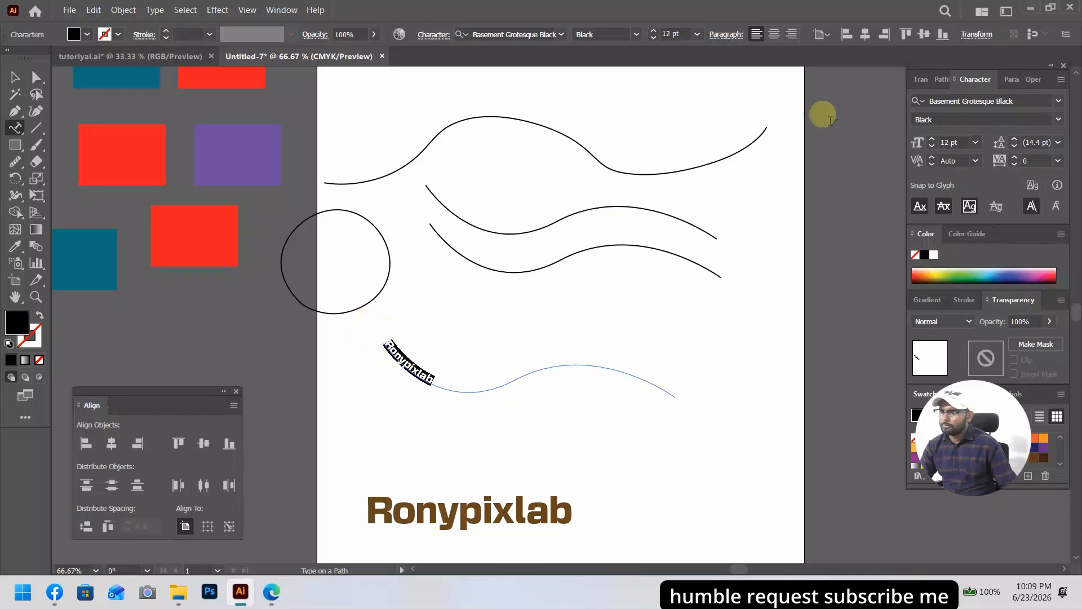
{"action": "left_click", "coordinate": [975, 142]}
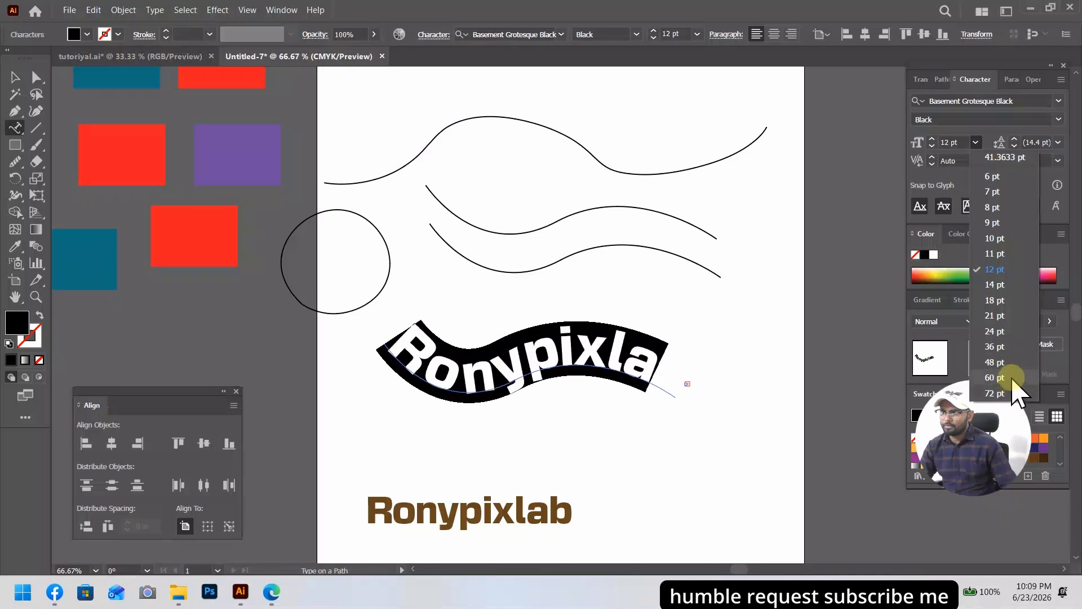
{"action": "left_click", "coordinate": [1011, 362]}
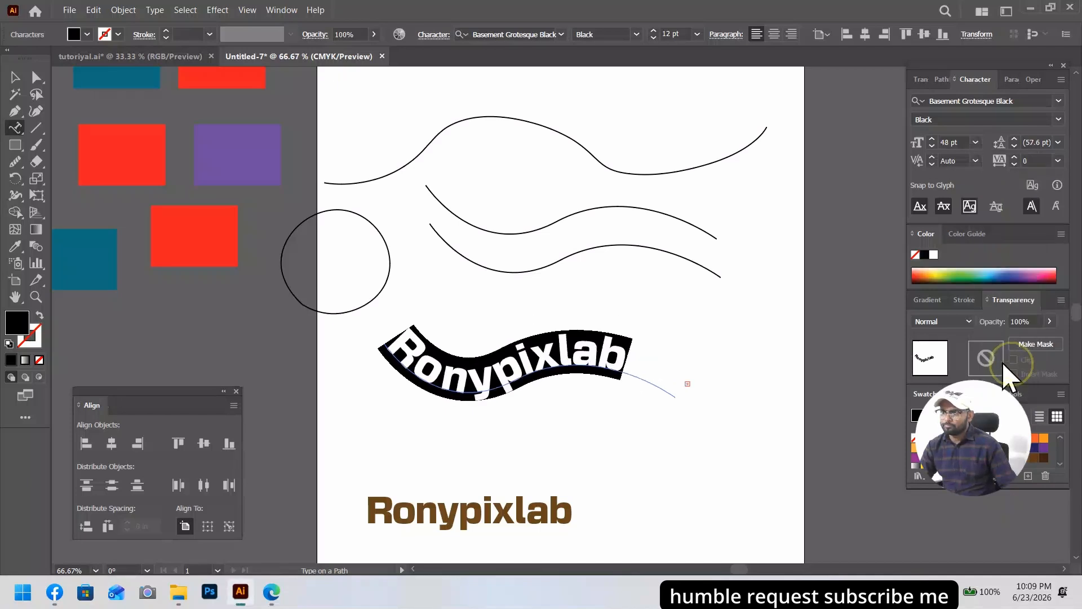
Move the curved Ronypixlab text slightly up and to the right, closer to the wavy lines above it.
{"action": "left_click", "coordinate": [13, 79]}
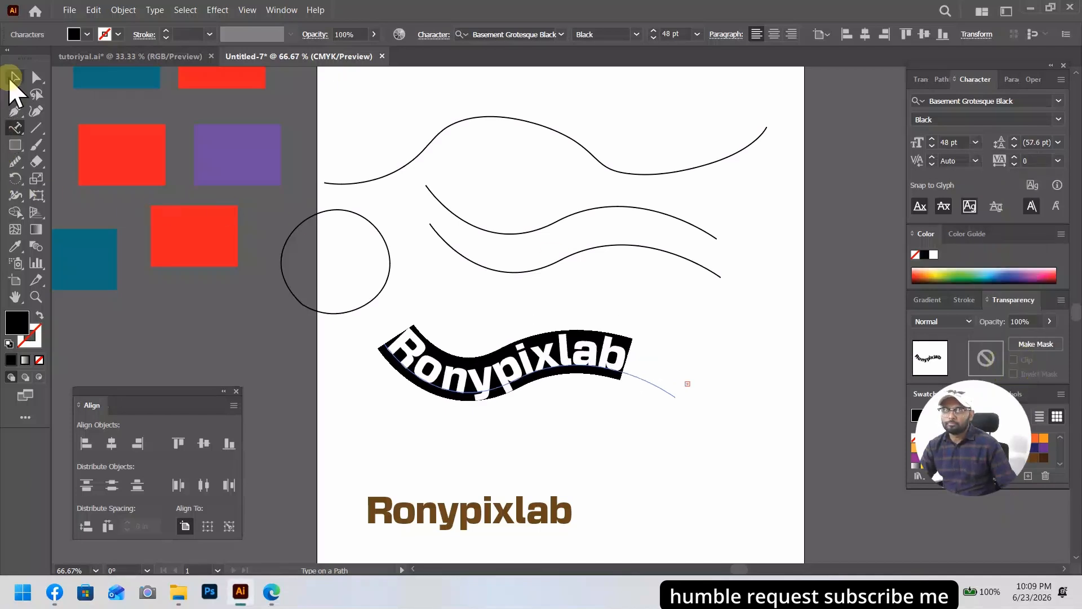
{"action": "left_click", "coordinate": [251, 339]}
{"action": "left_click_drag", "start_coordinate": [525, 375], "coordinate": [549, 344]}
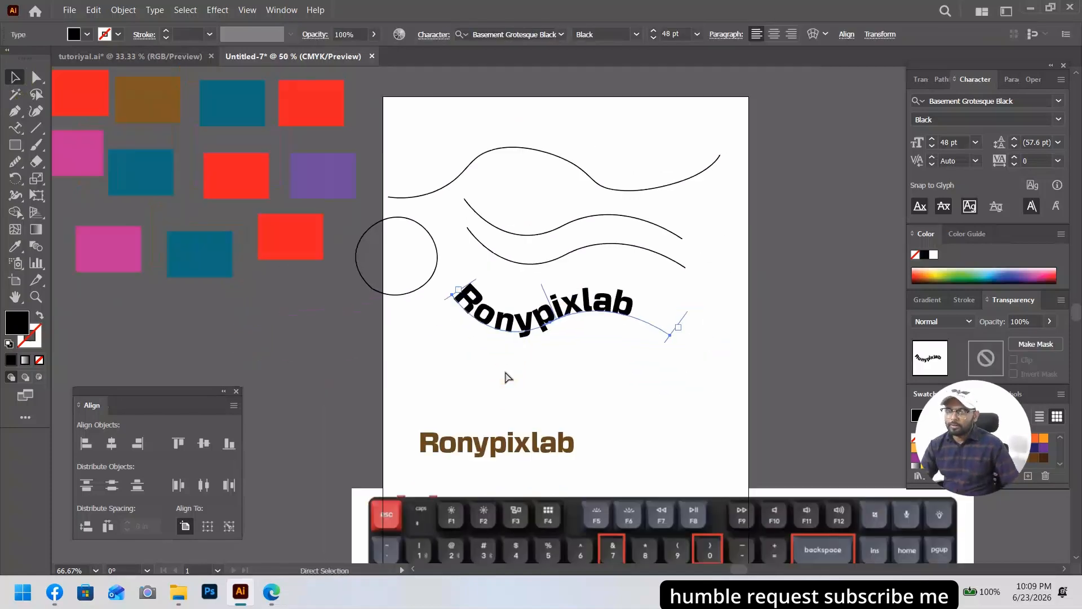
{"action": "key", "text": "ctrl+minus"}
{"action": "key", "text": "ctrl+minus"}
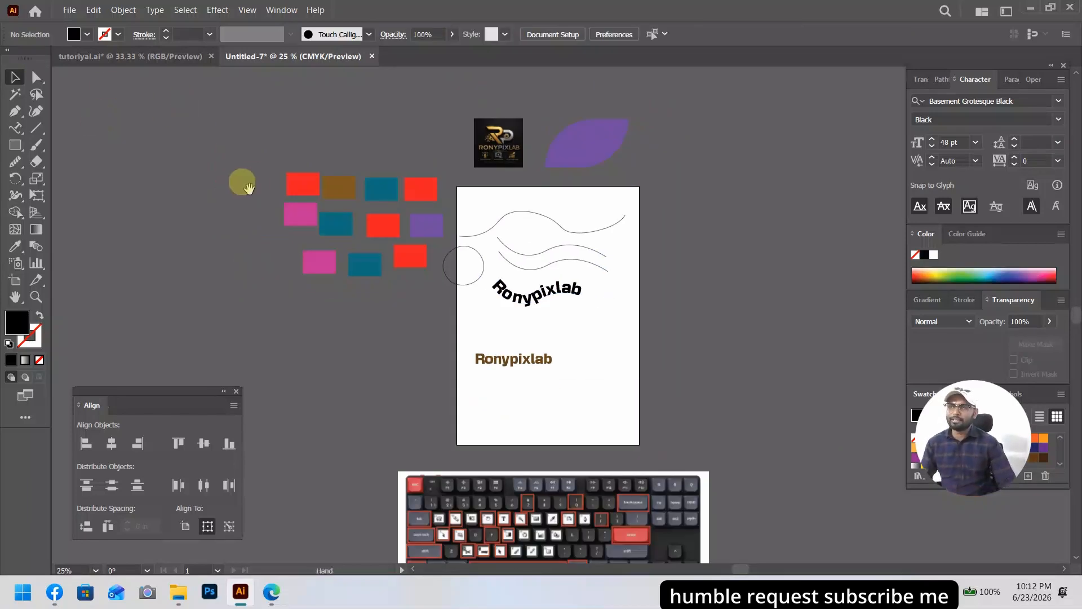
Select the artwork on and around the artboard.
{"action": "key", "text": "ctrl+plus"}
{"action": "left_click_drag", "start_coordinate": [436, 234], "coordinate": [632, 343]}
{"action": "left_click", "coordinate": [15, 78]}
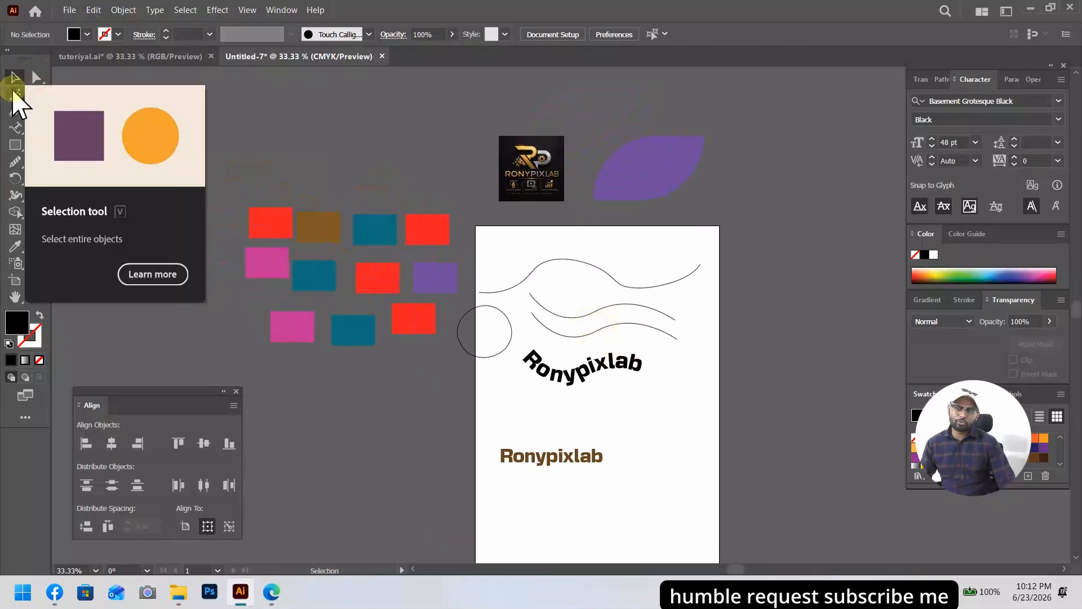
{"action": "left_click", "coordinate": [18, 132]}
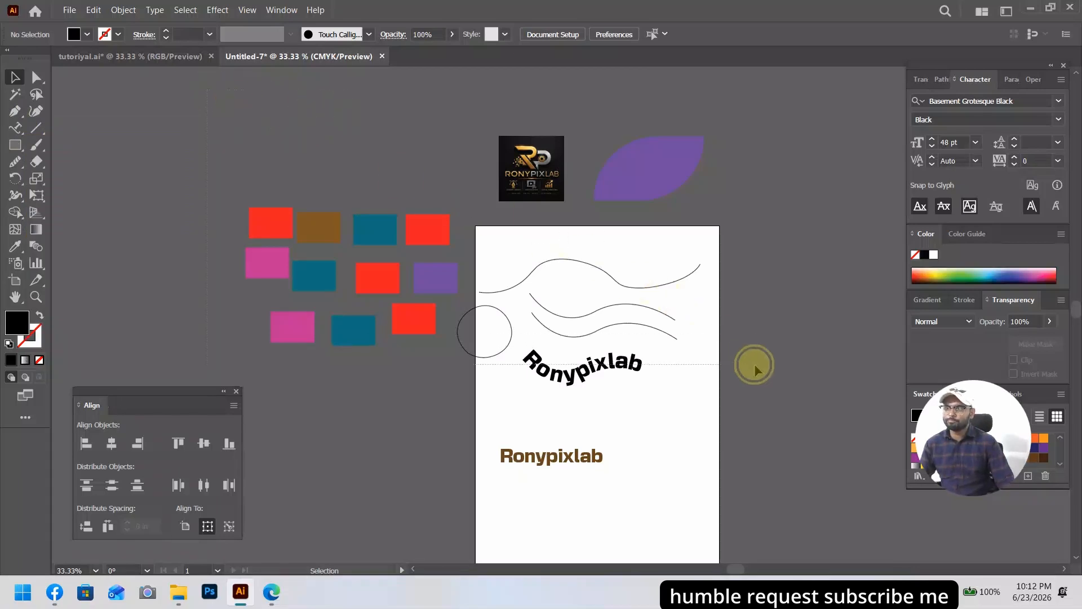
{"action": "key", "text": "ctrl+a"}
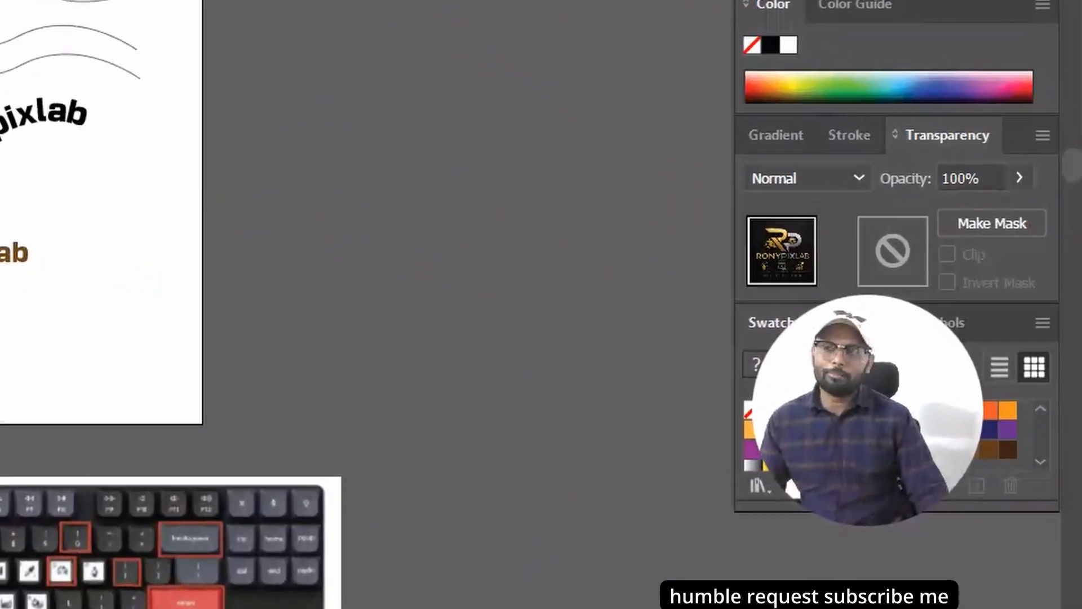
{"action": "key", "text": "ctrl+a"}
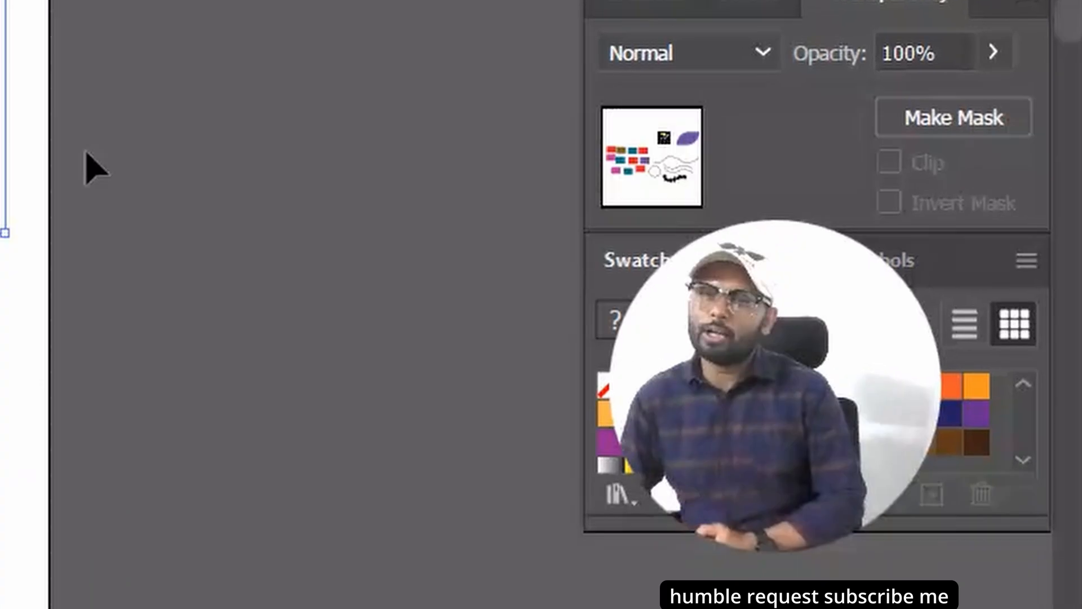